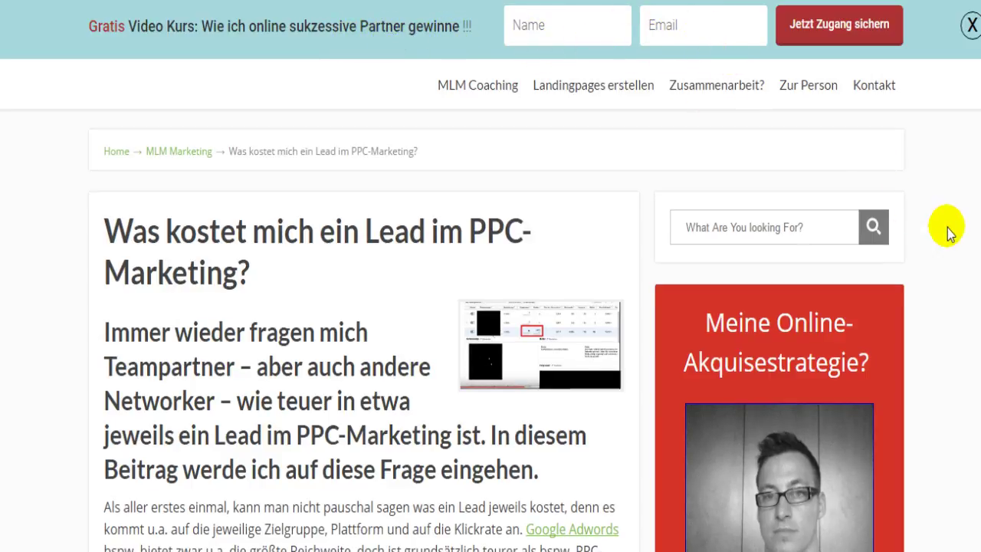
Examine the sidebar opt-in form for the free video course beside the blog post on PPC lead costs
{"action": "scroll", "coordinate": [946, 225], "scroll_direction": "down", "scroll_amount": 2}
{"action": "scroll", "coordinate": [727, 239], "scroll_direction": "down", "scroll_amount": 4}
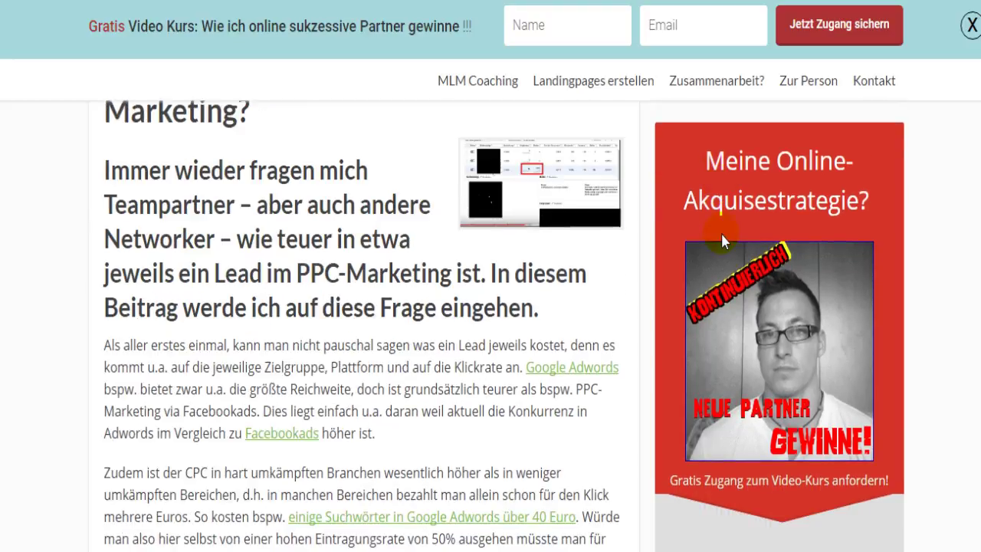
{"action": "scroll", "coordinate": [858, 318], "scroll_direction": "down", "scroll_amount": 2}
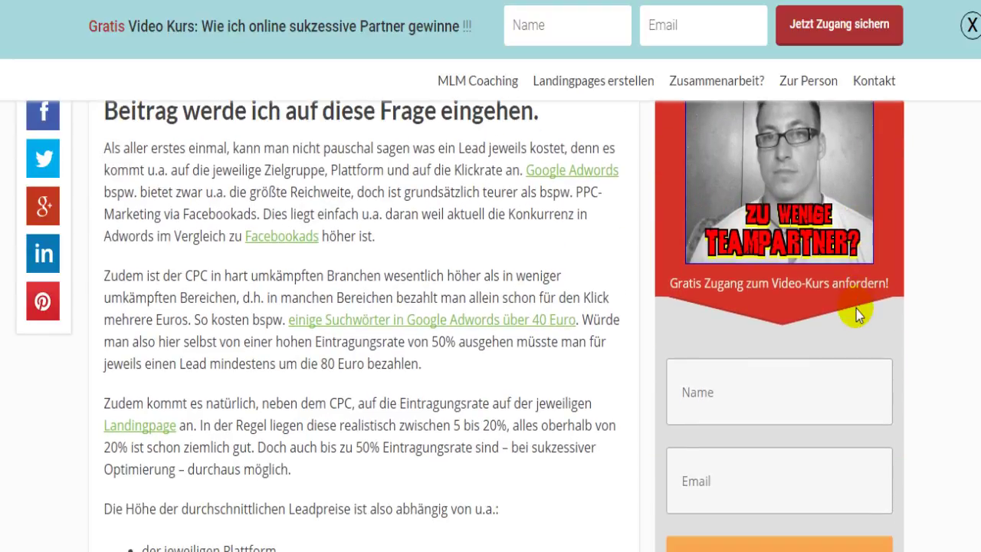
{"action": "scroll", "coordinate": [766, 291], "scroll_direction": "down", "scroll_amount": 4}
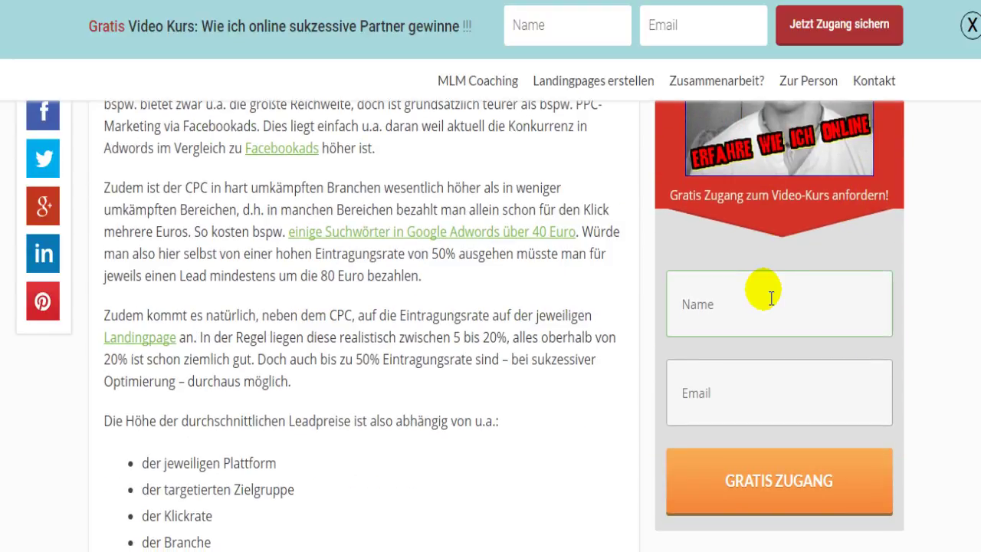
{"action": "scroll", "coordinate": [774, 298], "scroll_direction": "up", "scroll_amount": 4}
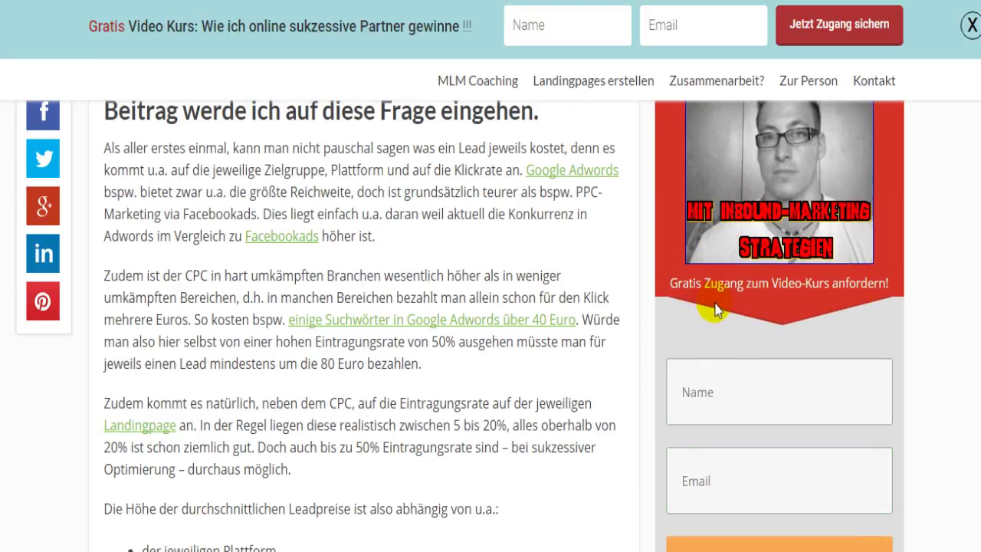
{"action": "scroll", "coordinate": [712, 301], "scroll_direction": "down", "scroll_amount": 5}
{"action": "scroll", "coordinate": [768, 355], "scroll_direction": "down", "scroll_amount": 1}
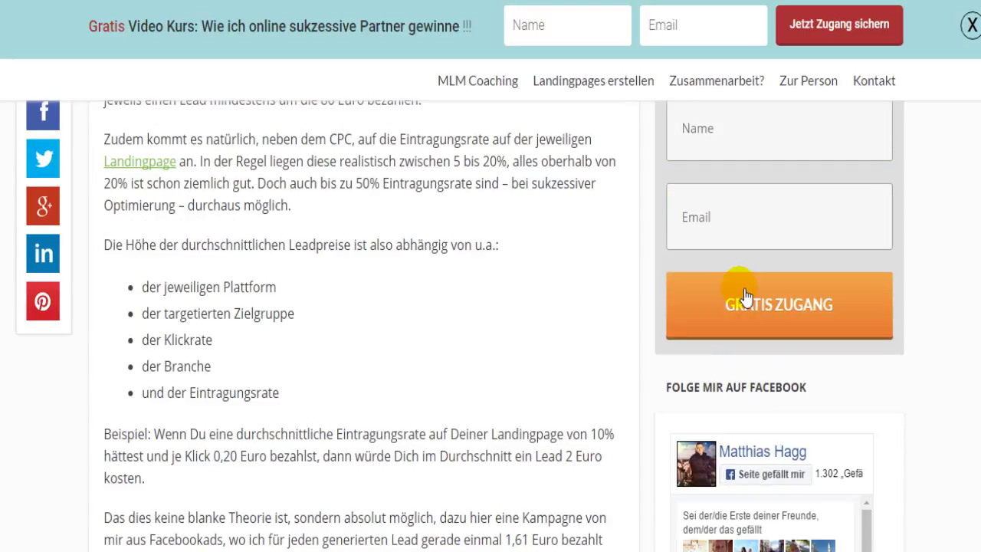
{"action": "scroll", "coordinate": [825, 289], "scroll_direction": "up", "scroll_amount": 4}
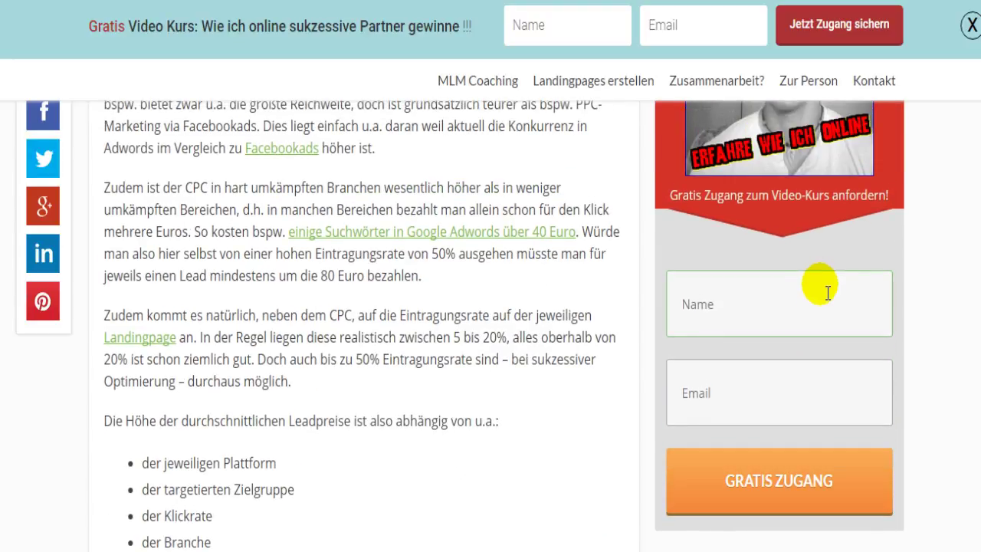
{"action": "scroll", "coordinate": [827, 293], "scroll_direction": "up", "scroll_amount": 4}
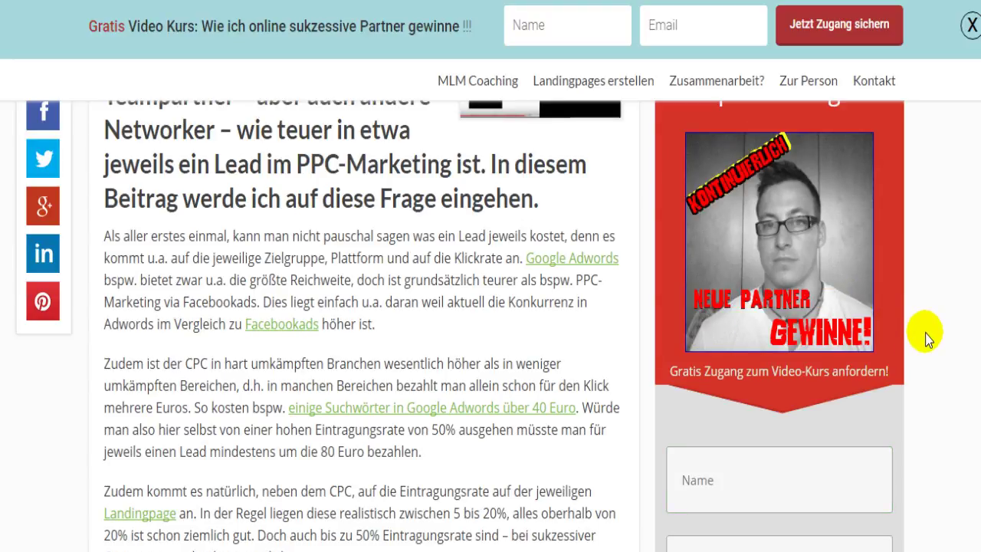
{"action": "scroll", "coordinate": [582, 310], "scroll_direction": "down", "scroll_amount": 1}
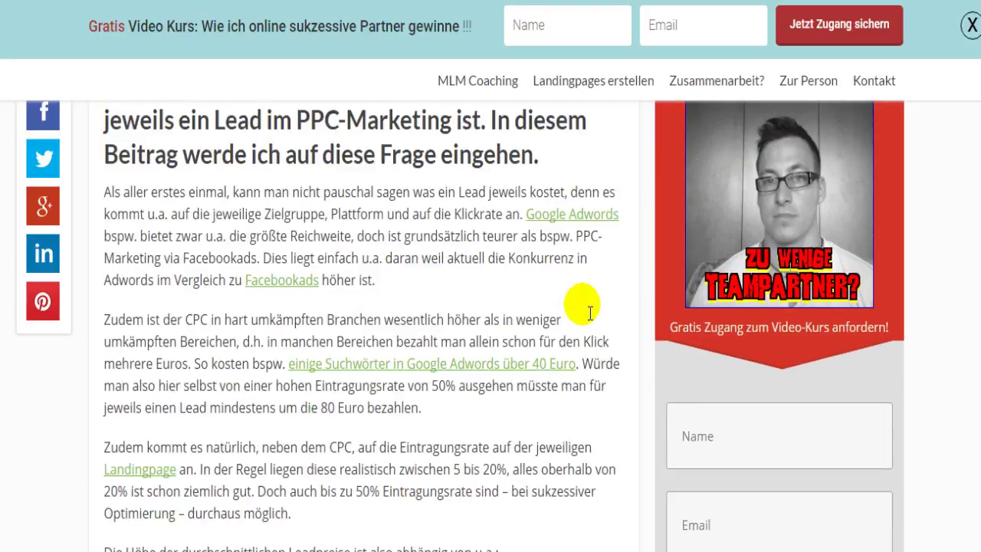
Examine the rest of the blog post and the free video course opt-in form beneath its text
{"action": "scroll", "coordinate": [586, 310], "scroll_direction": "down", "scroll_amount": 3}
{"action": "scroll", "coordinate": [584, 309], "scroll_direction": "down", "scroll_amount": 7}
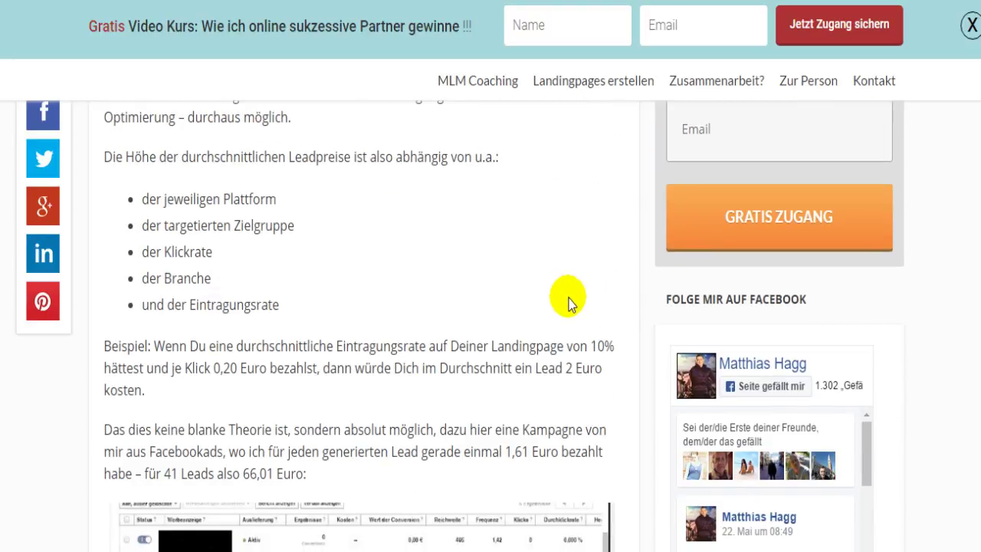
{"action": "scroll", "coordinate": [570, 304], "scroll_direction": "down", "scroll_amount": 10}
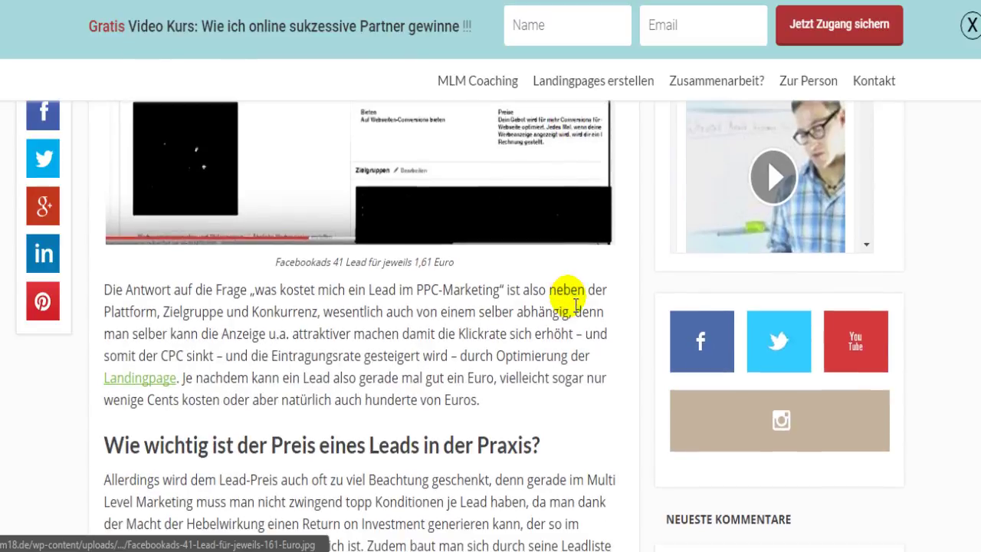
{"action": "scroll", "coordinate": [573, 303], "scroll_direction": "down", "scroll_amount": 11}
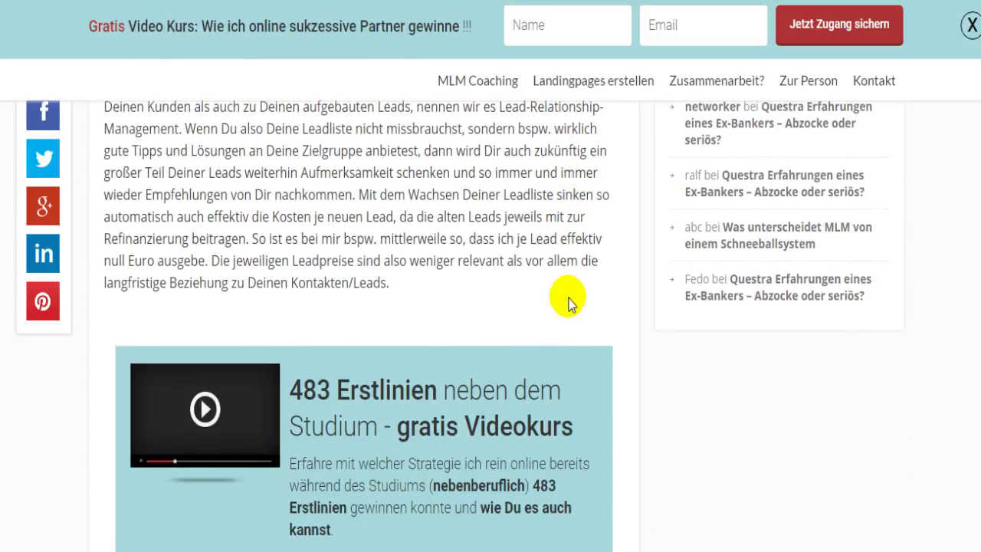
{"action": "scroll", "coordinate": [555, 301], "scroll_direction": "down", "scroll_amount": 1}
{"action": "scroll", "coordinate": [339, 332], "scroll_direction": "down", "scroll_amount": 2}
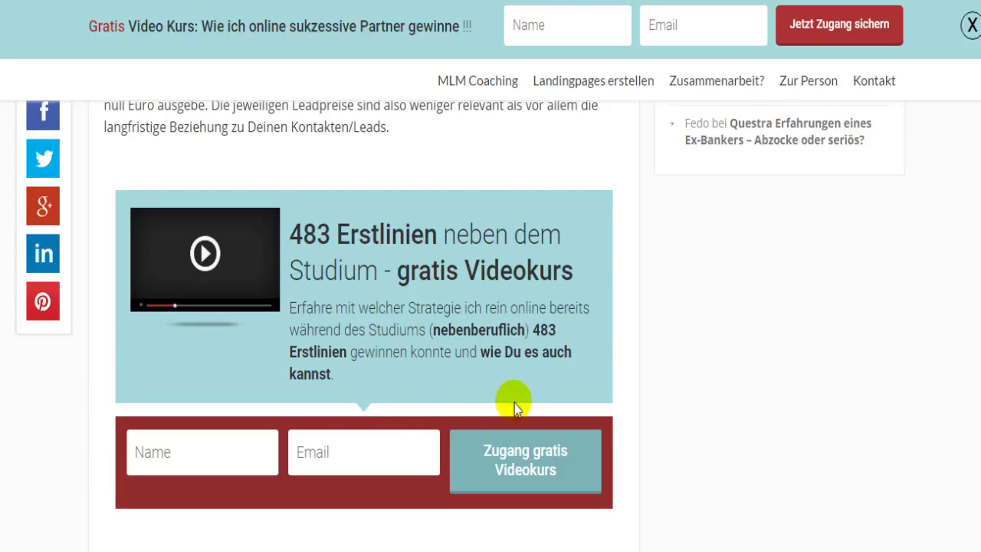
{"action": "scroll", "coordinate": [422, 361], "scroll_direction": "down", "scroll_amount": 2}
{"action": "scroll", "coordinate": [412, 339], "scroll_direction": "up", "scroll_amount": 4}
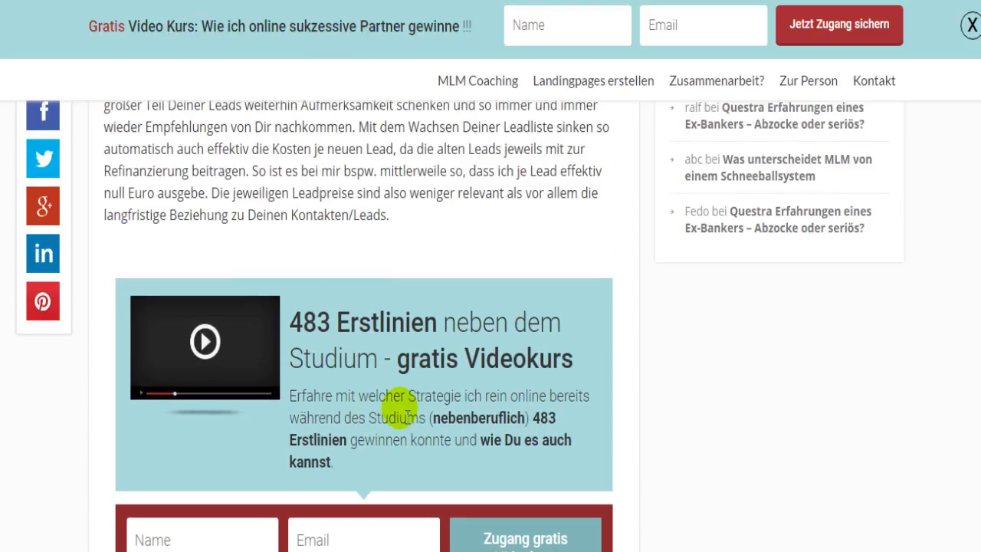
{"action": "scroll", "coordinate": [406, 416], "scroll_direction": "up", "scroll_amount": 12}
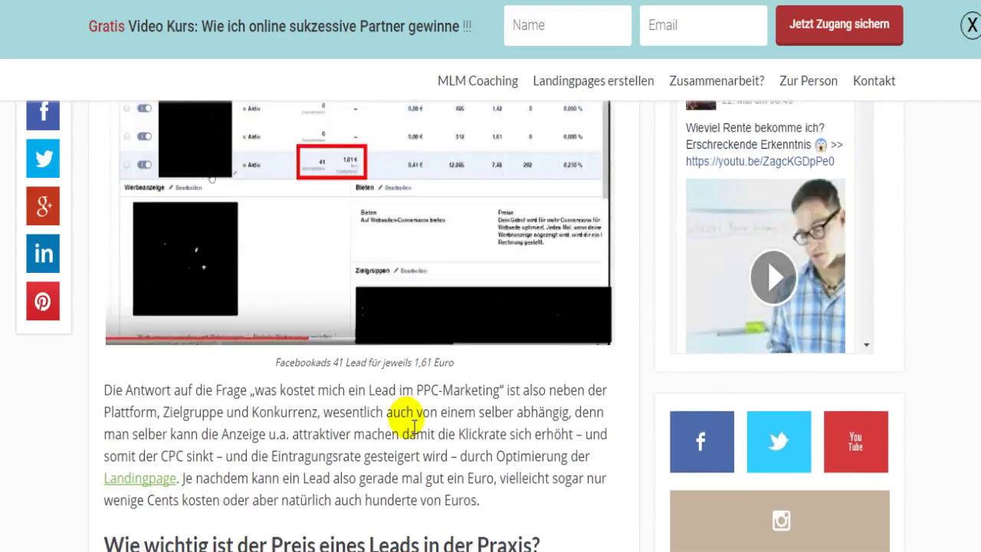
{"action": "scroll", "coordinate": [414, 425], "scroll_direction": "up", "scroll_amount": 10}
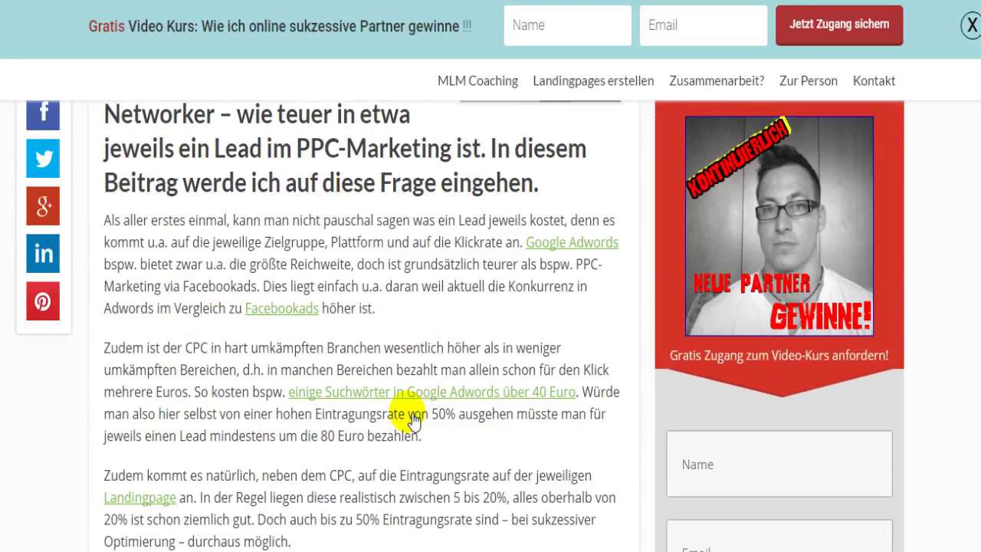
{"action": "scroll", "coordinate": [410, 368], "scroll_direction": "up", "scroll_amount": 3}
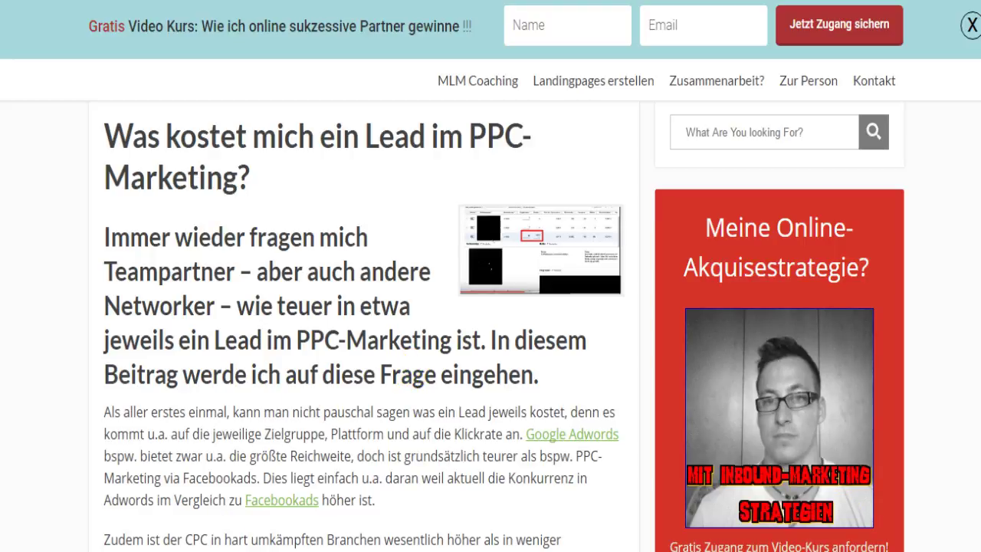
Switch to the blog's WordPress admin area and open Thrive Leads from the Thrive Dashboard entries
{"action": "mouse_move", "coordinate": [245, 548]}
{"action": "left_click", "coordinate": [188, 488]}
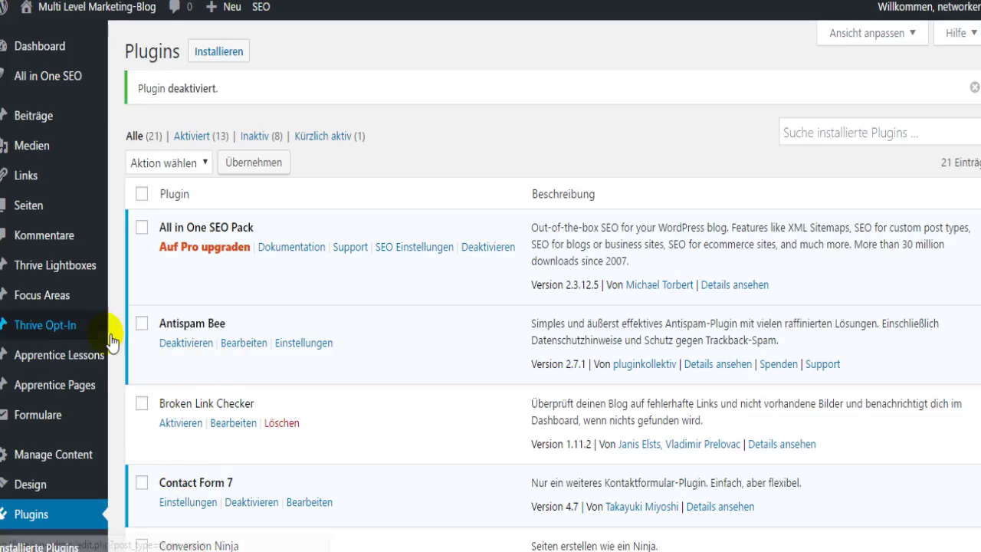
{"action": "scroll", "coordinate": [51, 355], "scroll_direction": "down", "scroll_amount": 2}
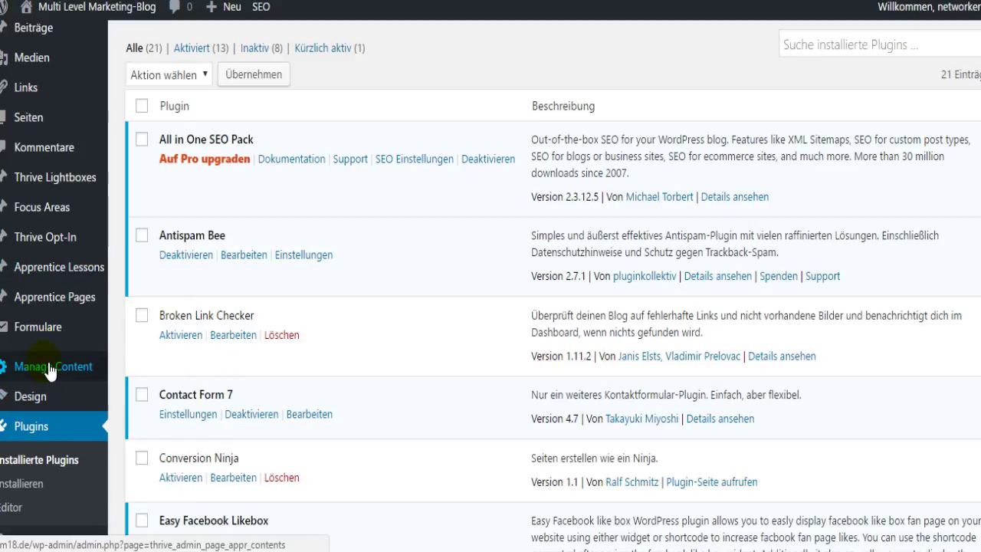
{"action": "scroll", "coordinate": [49, 371], "scroll_direction": "down", "scroll_amount": 5}
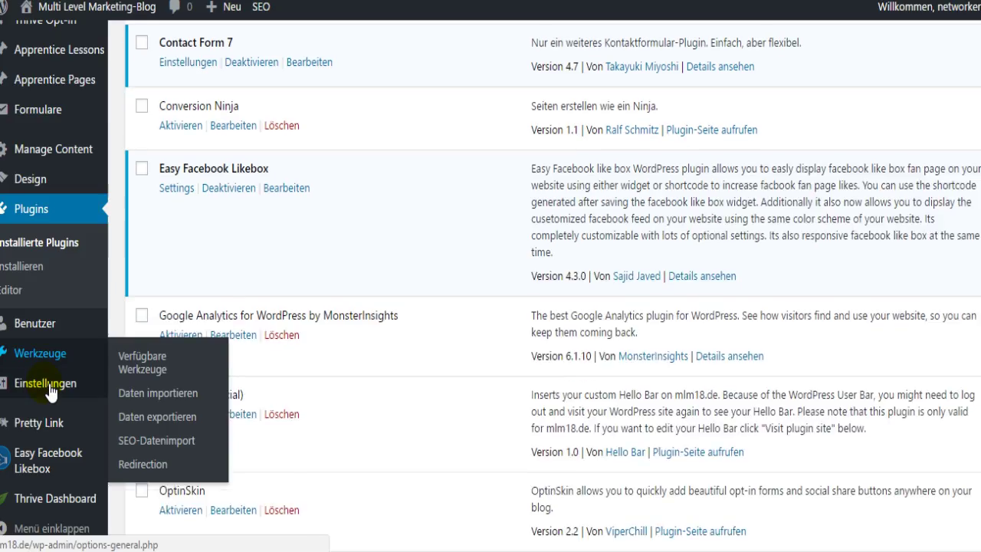
{"action": "scroll", "coordinate": [46, 387], "scroll_direction": "down", "scroll_amount": 3}
{"action": "mouse_move", "coordinate": [55, 504]}
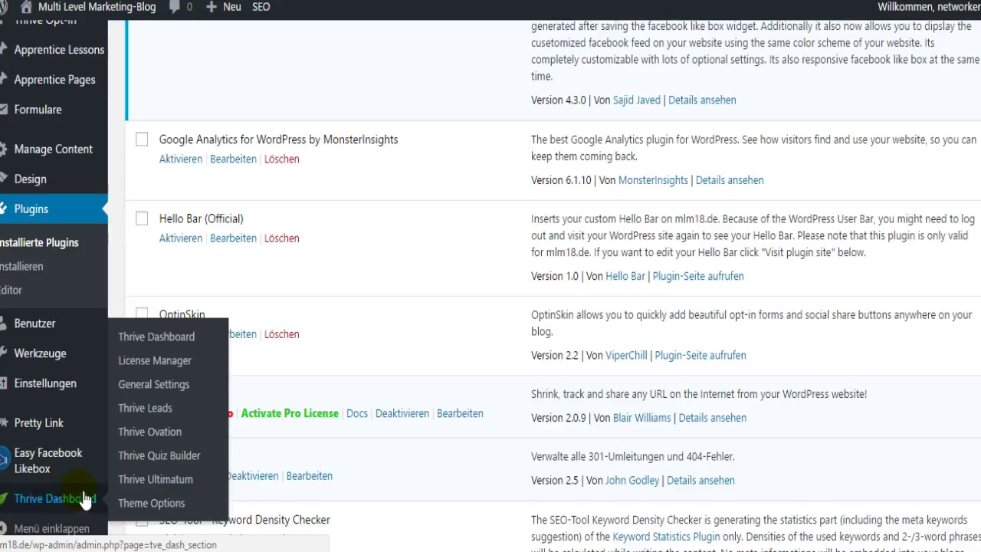
{"action": "left_click", "coordinate": [162, 408]}
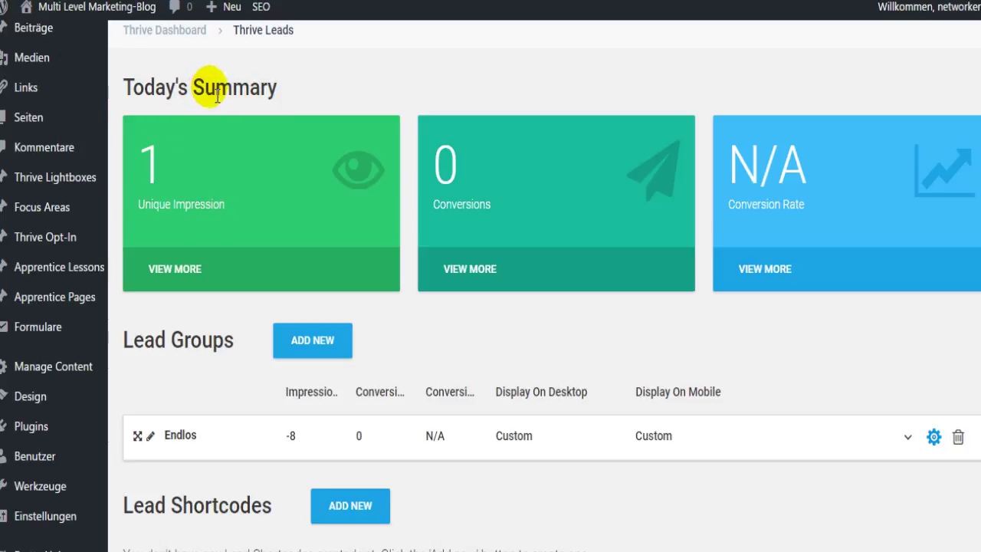
Expand the Endlos lead group to show its opt-in form types and their desktop and mobile display settings
{"action": "left_click", "coordinate": [176, 437]}
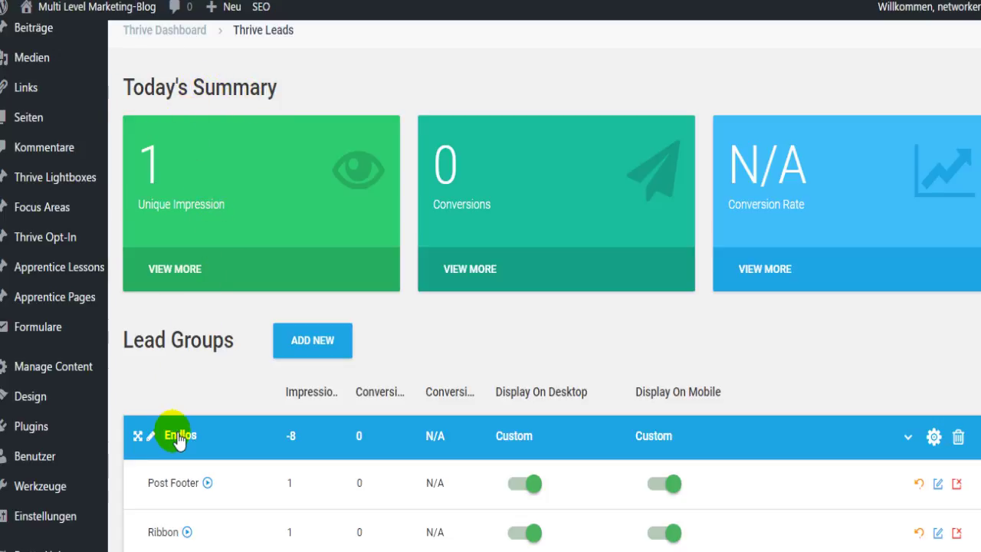
{"action": "scroll", "coordinate": [203, 439], "scroll_direction": "down", "scroll_amount": 2}
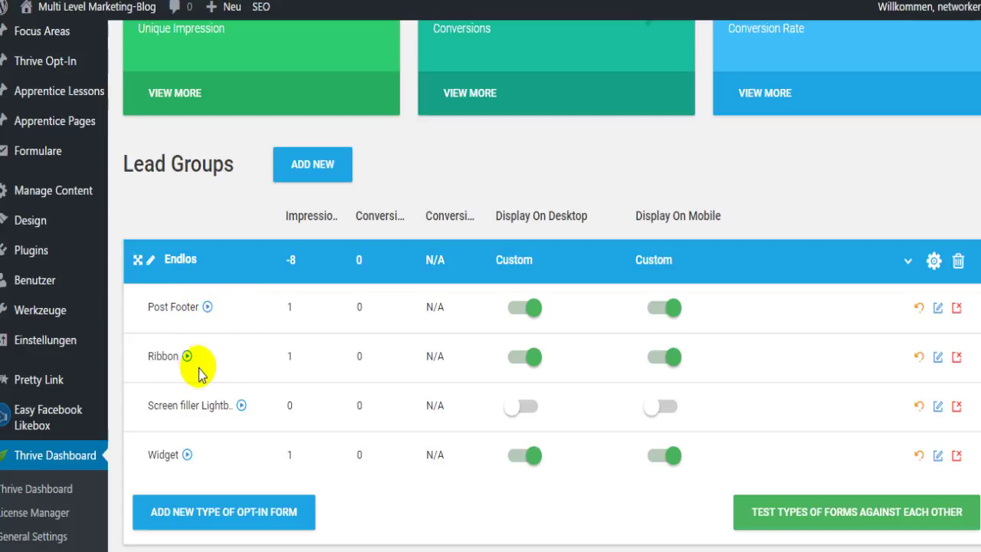
{"action": "scroll", "coordinate": [195, 352], "scroll_direction": "down", "scroll_amount": 1}
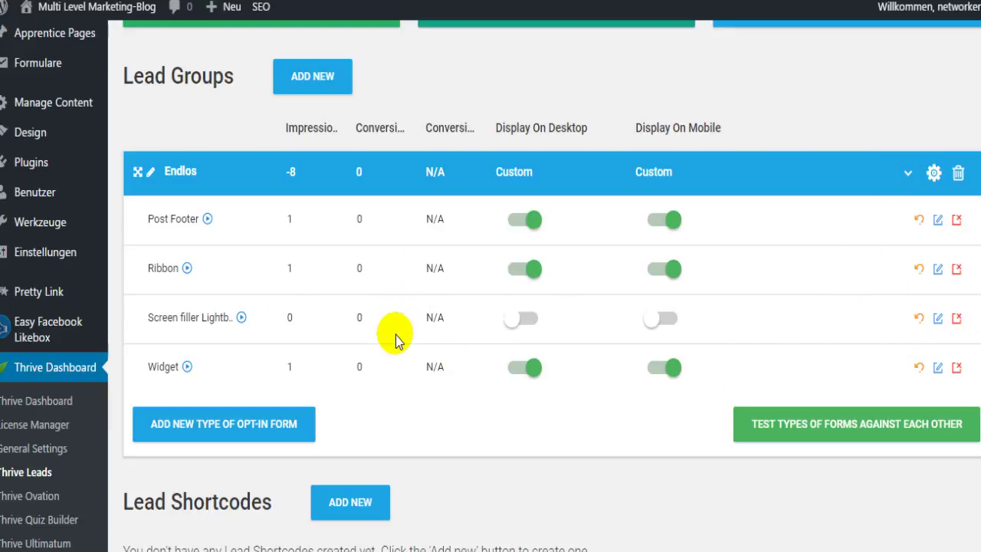
Review the available opt-in form types and add a Slide in form type to the Endlos lead group
{"action": "left_click", "coordinate": [258, 430]}
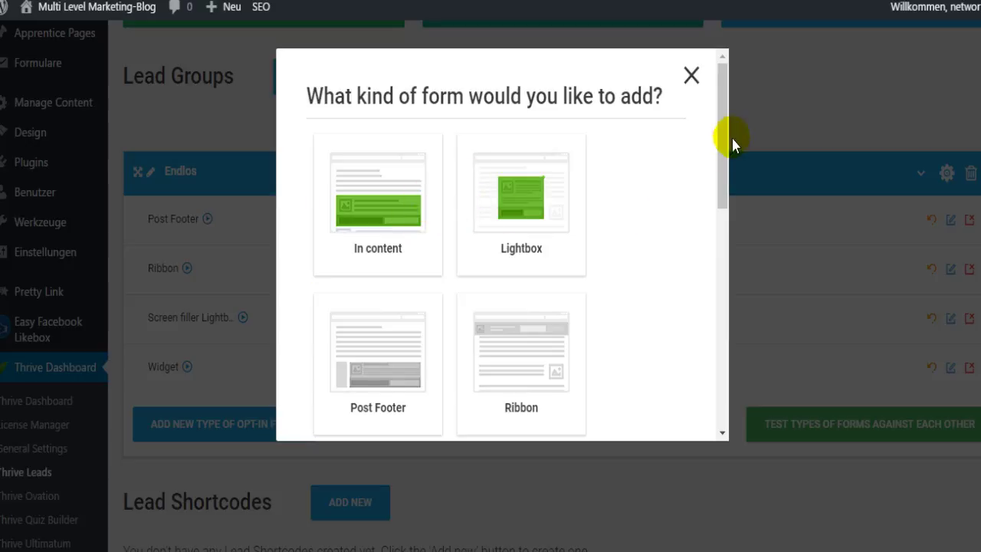
{"action": "scroll", "coordinate": [720, 164], "scroll_direction": "down", "scroll_amount": 3}
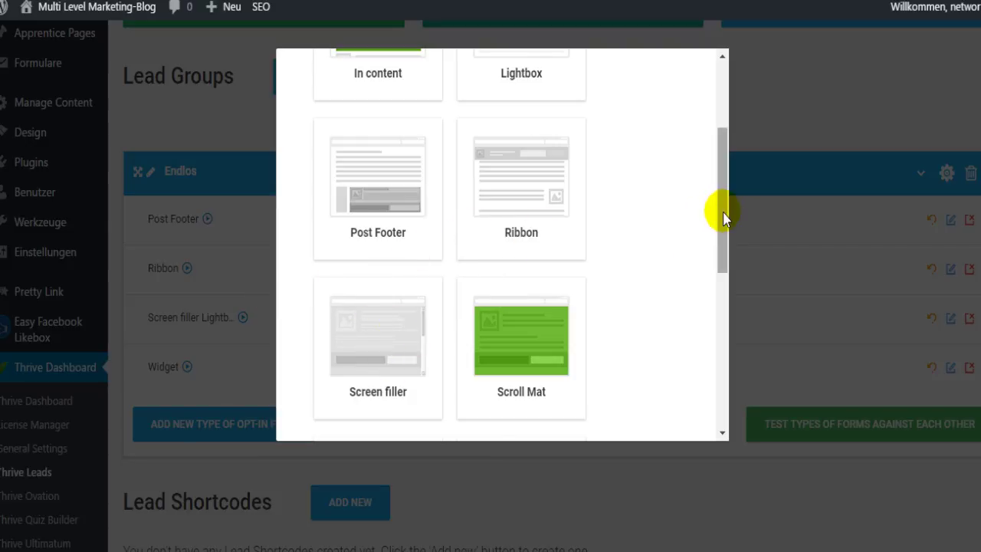
{"action": "scroll", "coordinate": [720, 268], "scroll_direction": "down", "scroll_amount": 2}
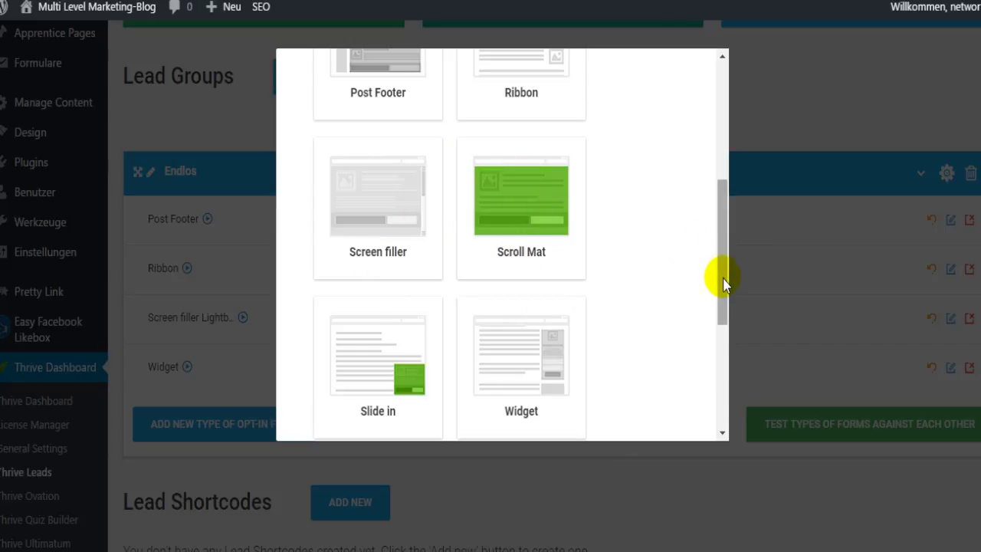
{"action": "scroll", "coordinate": [641, 344], "scroll_direction": "down", "scroll_amount": 3}
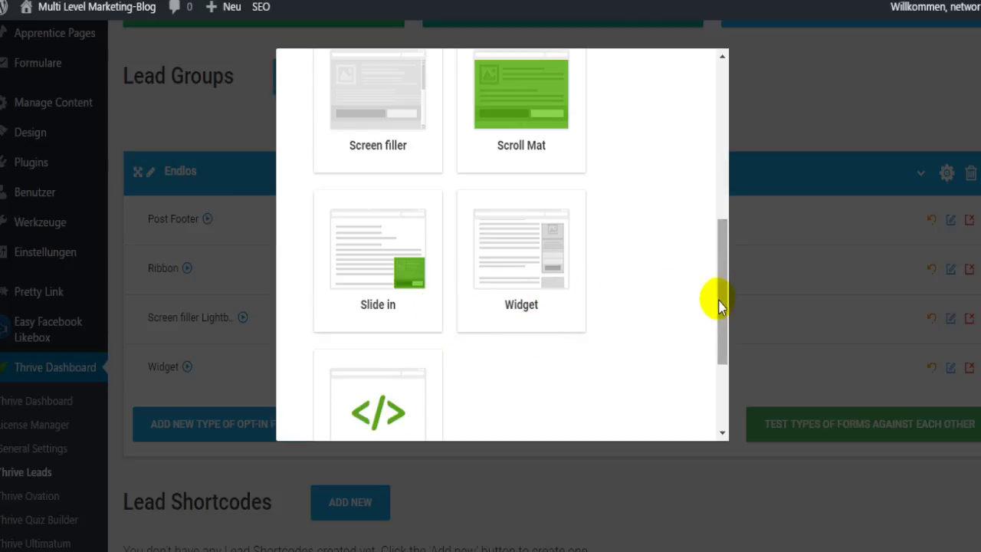
{"action": "left_click_drag", "start_coordinate": [718, 305], "coordinate": [711, 220]}
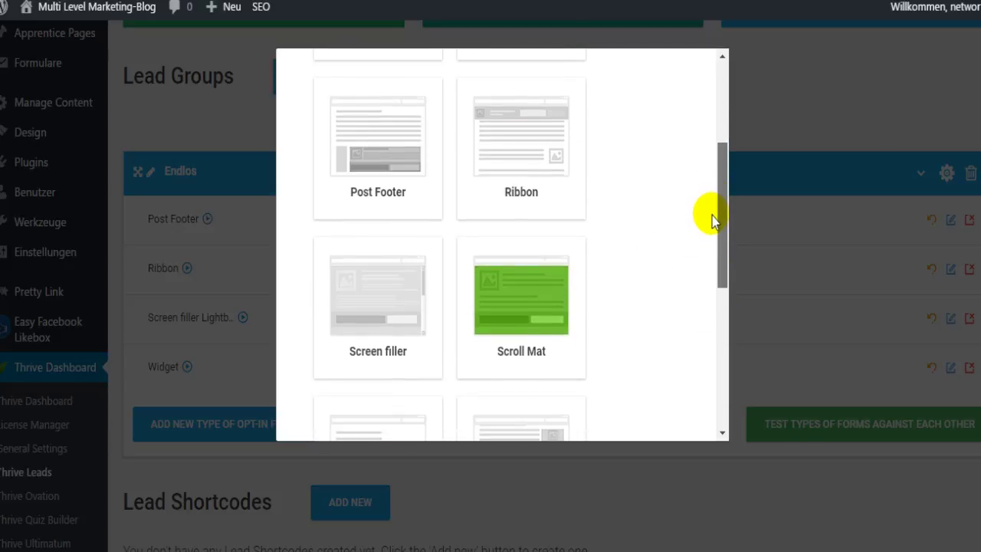
{"action": "scroll", "coordinate": [710, 234], "scroll_direction": "down", "scroll_amount": 2}
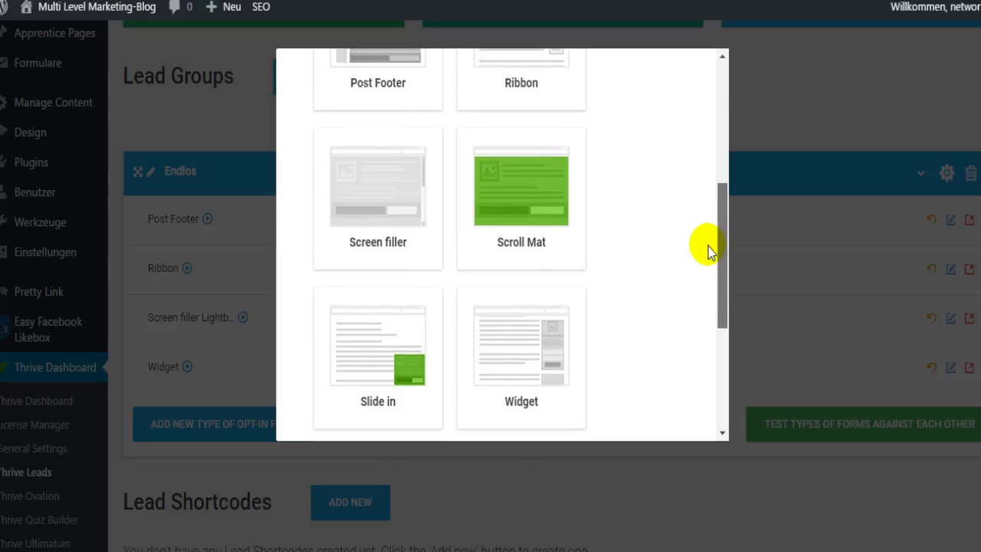
{"action": "left_click", "coordinate": [385, 361]}
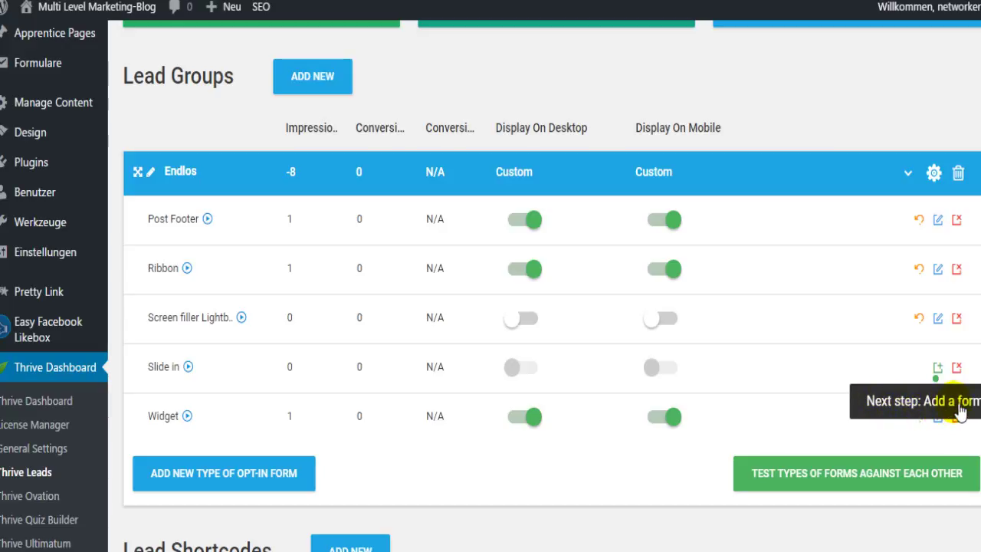
Create a new form named "Test" for the Endlos group's Slide in type
{"action": "left_click", "coordinate": [940, 369]}
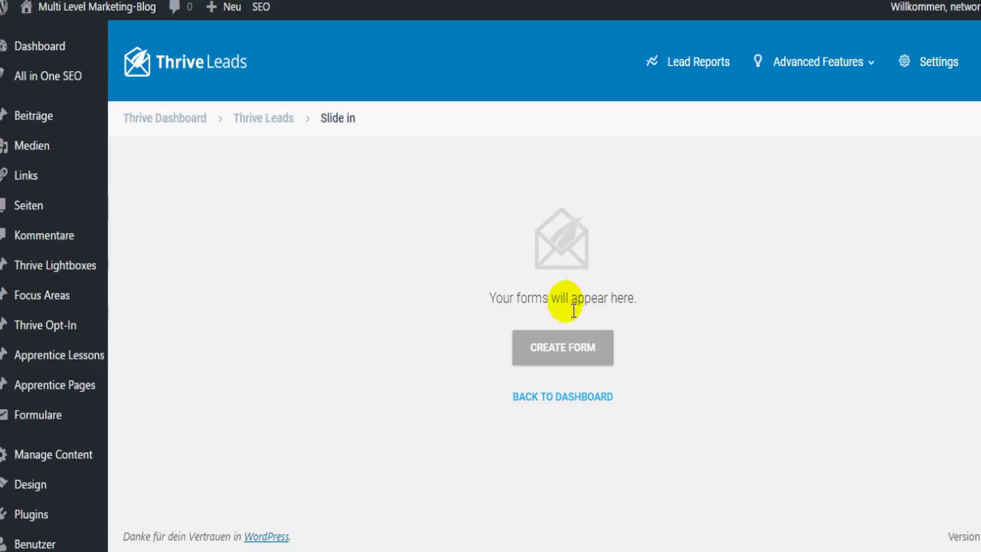
{"action": "left_click", "coordinate": [572, 355]}
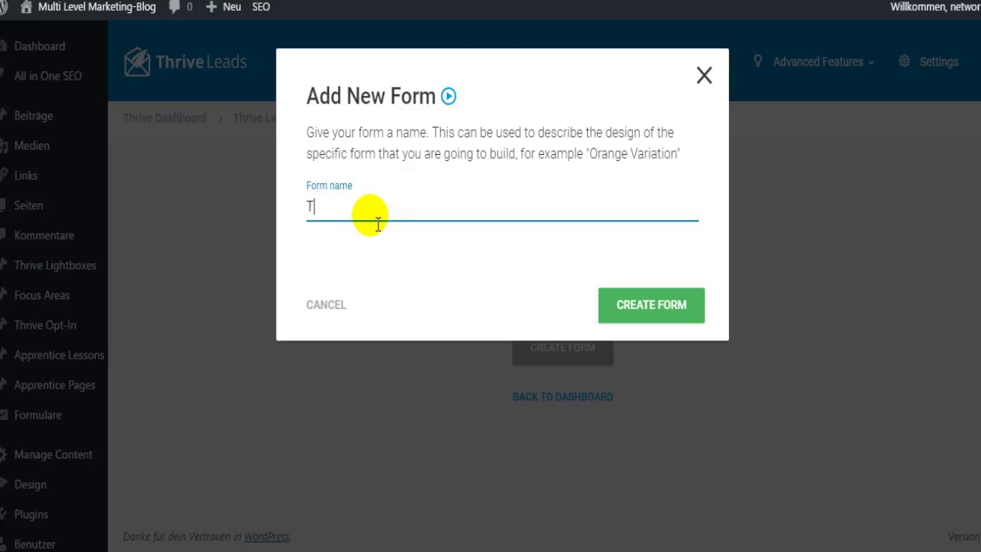
{"action": "type", "text": "Test"}
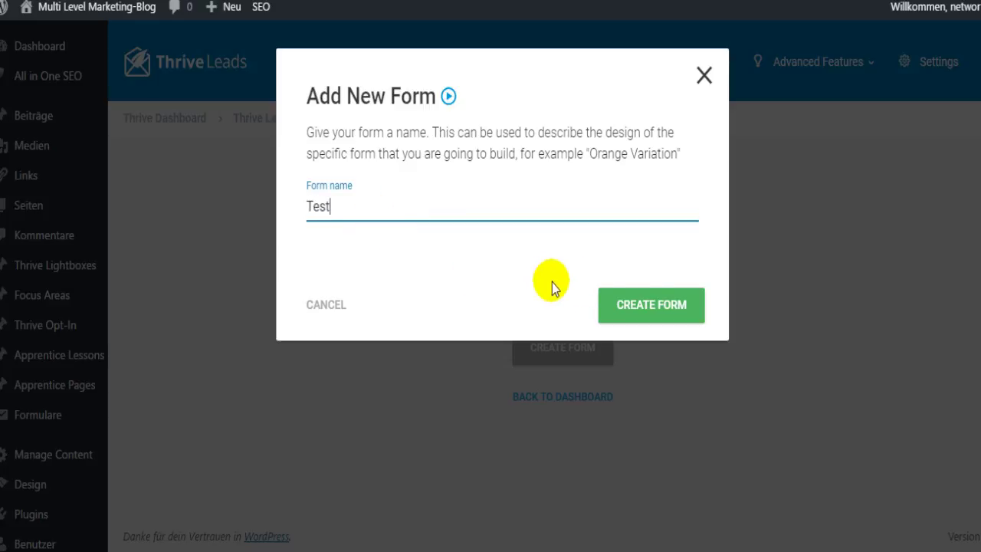
{"action": "left_click", "coordinate": [654, 304]}
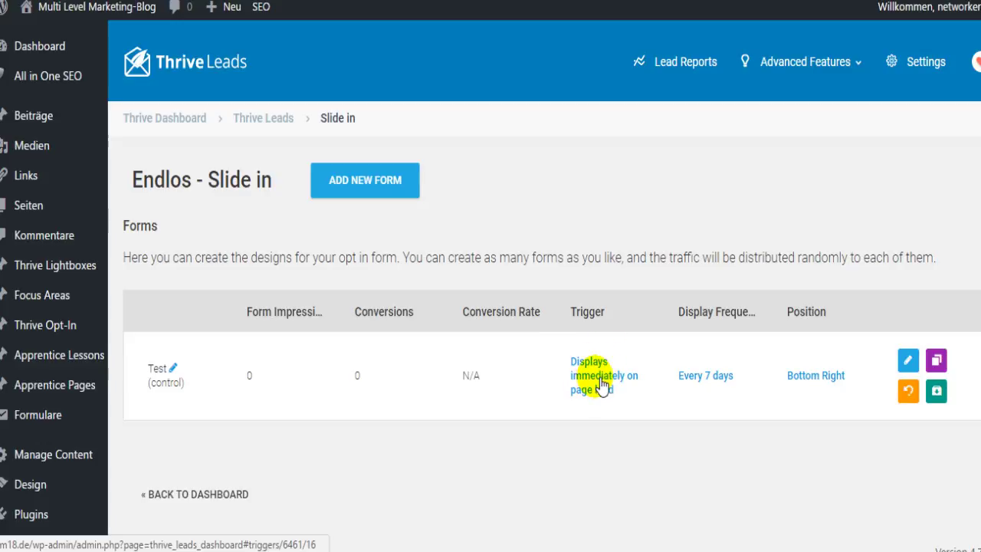
Review the Test form's trigger options, including the time-delay and scroll-to-content settings, and close them without saving
{"action": "left_click", "coordinate": [596, 379]}
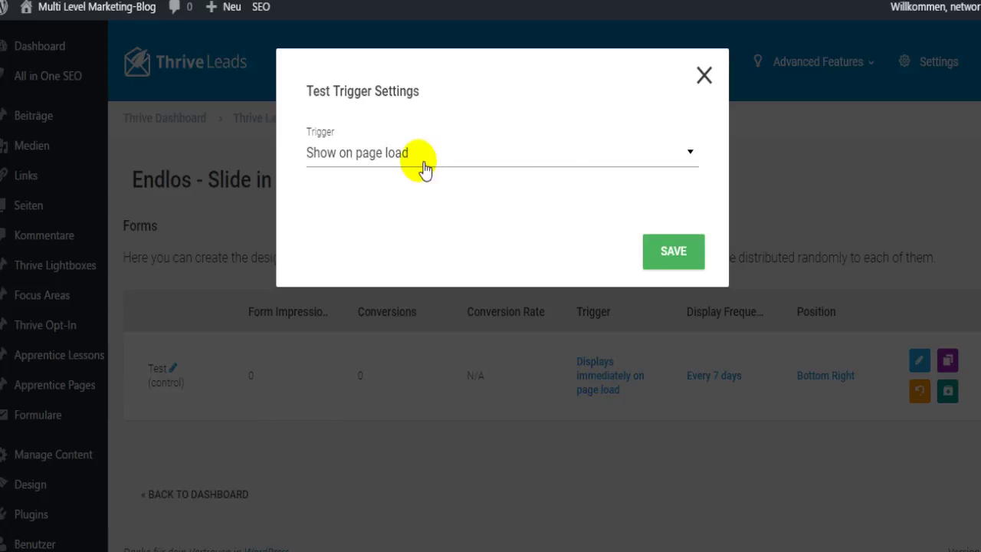
{"action": "left_click", "coordinate": [694, 158]}
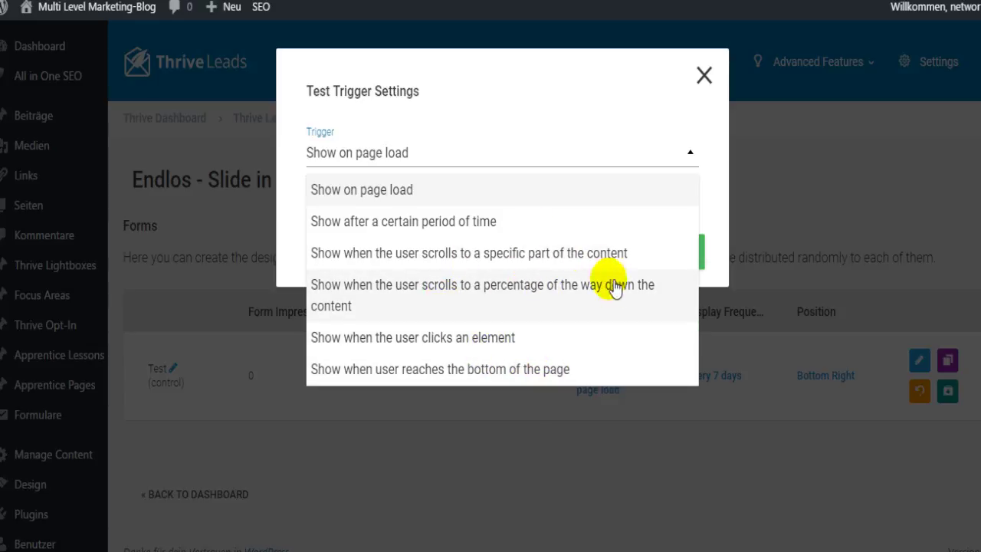
{"action": "left_click", "coordinate": [452, 230]}
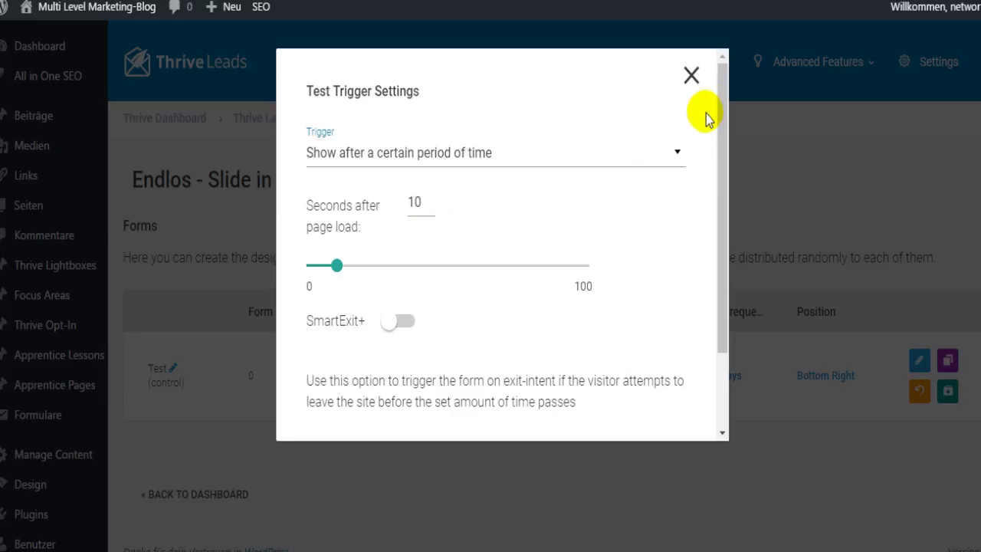
{"action": "left_click", "coordinate": [680, 154]}
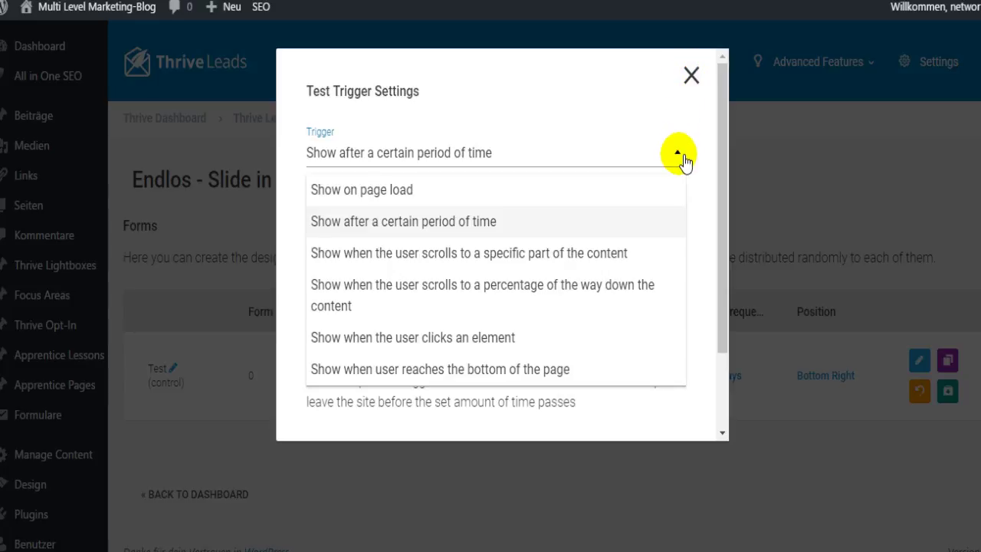
{"action": "left_click", "coordinate": [529, 255]}
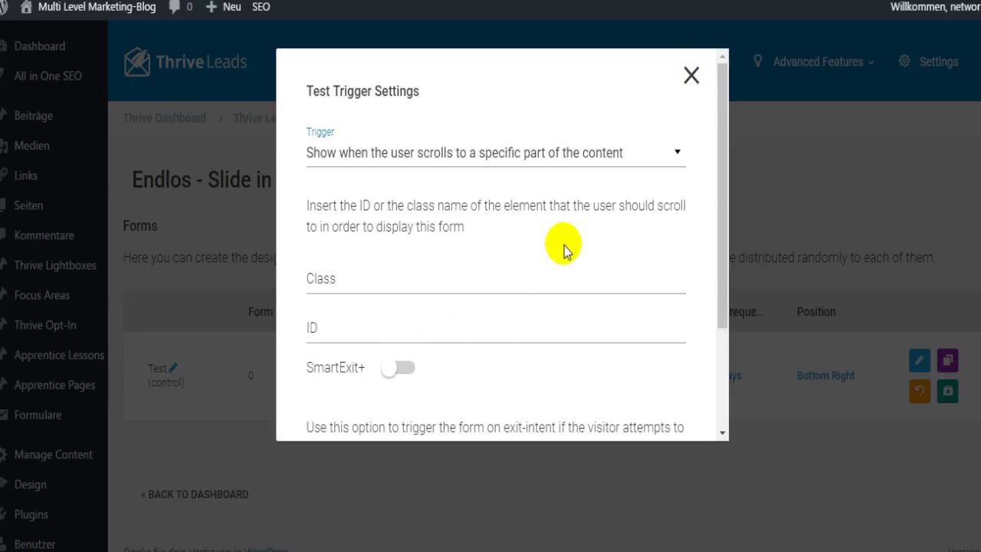
{"action": "left_click", "coordinate": [679, 155]}
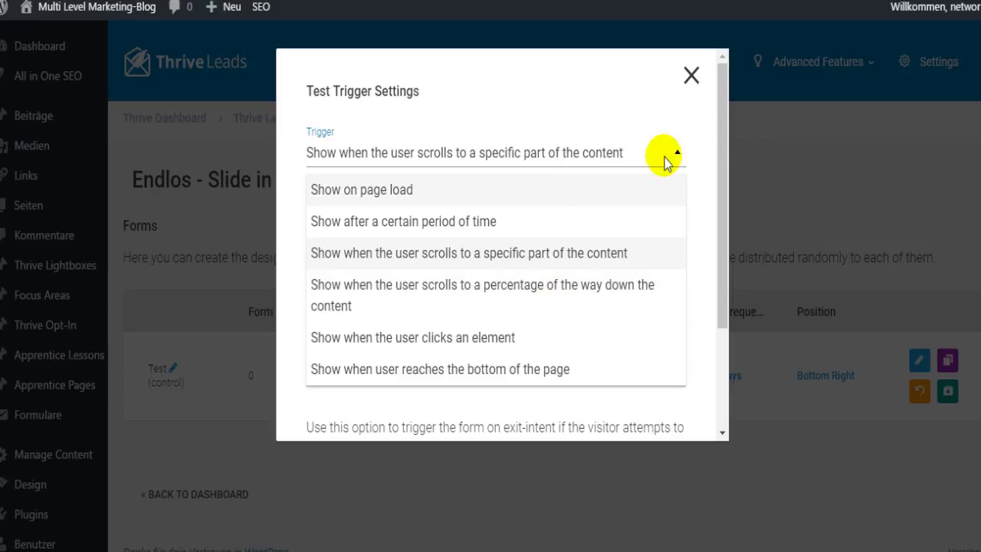
{"action": "left_click", "coordinate": [691, 76]}
{"action": "left_click", "coordinate": [690, 75]}
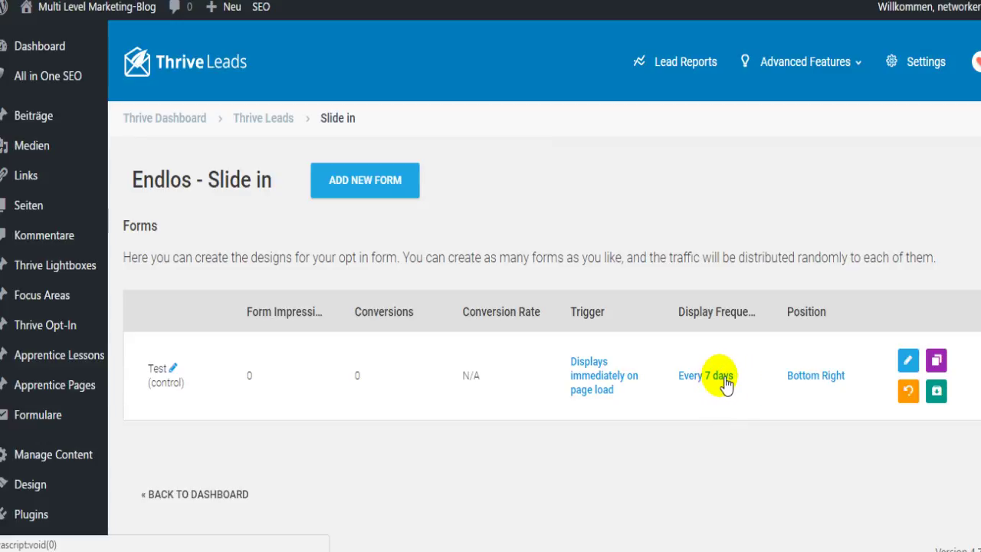
Check the Test form's display frequency and available slide-in positions, closing both settings without saving
{"action": "left_click", "coordinate": [721, 386]}
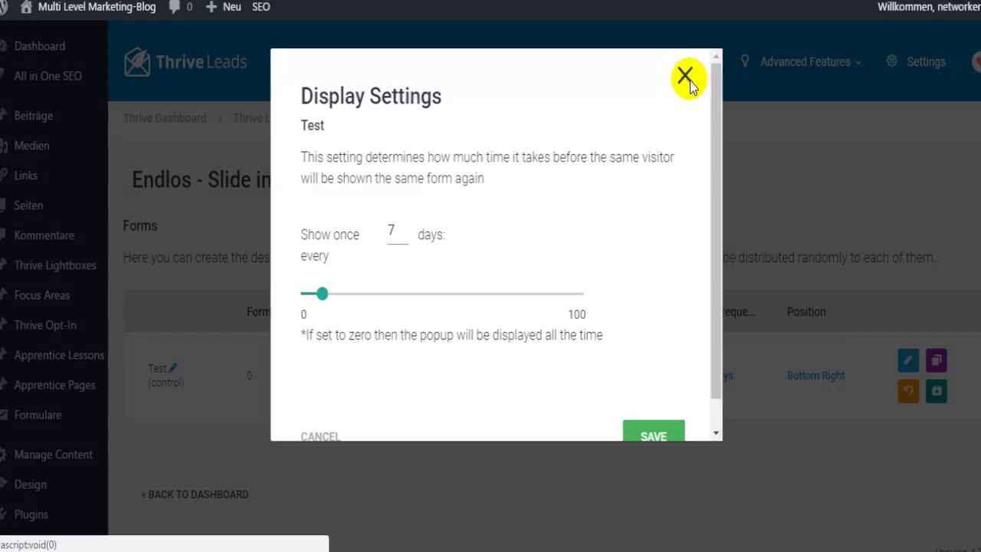
{"action": "left_click", "coordinate": [691, 77]}
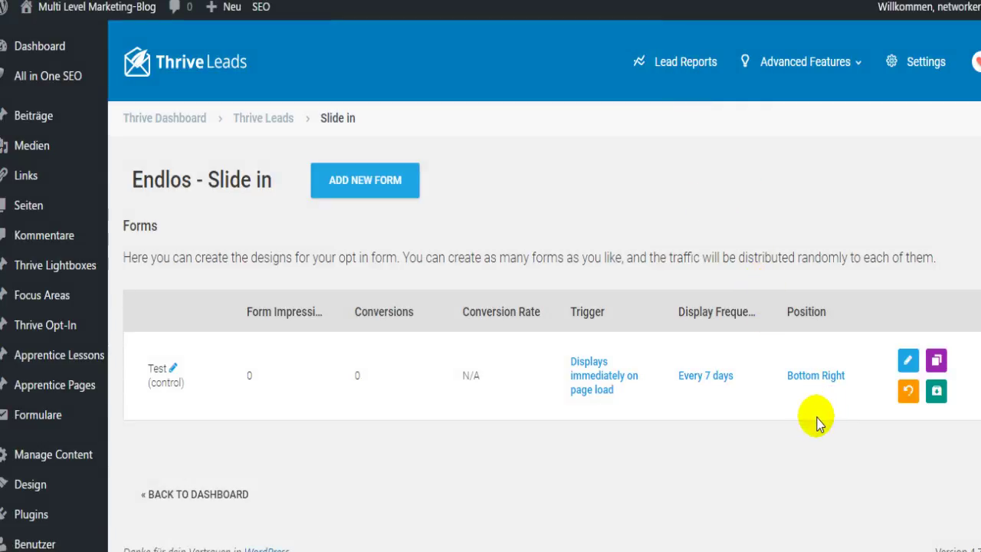
{"action": "left_click", "coordinate": [817, 375]}
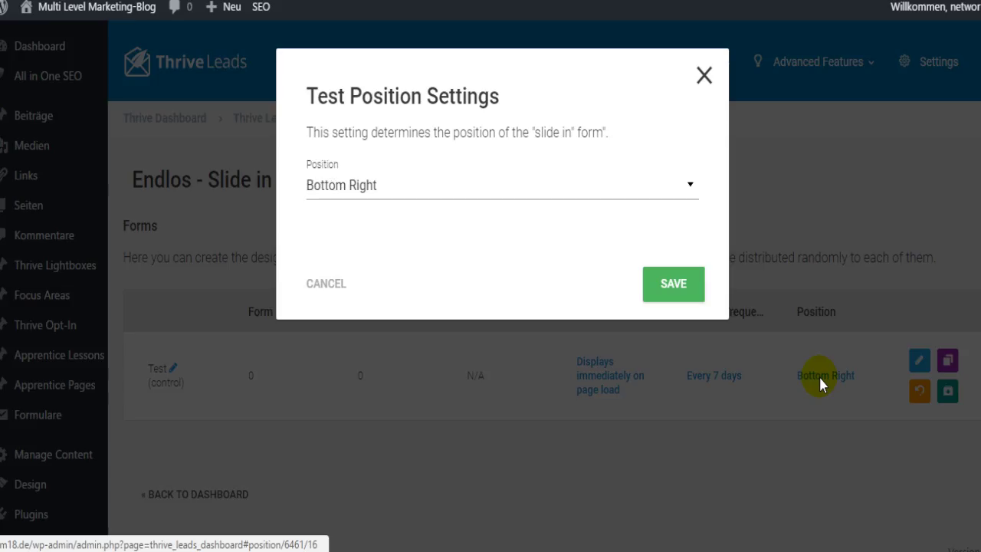
{"action": "left_click", "coordinate": [689, 186]}
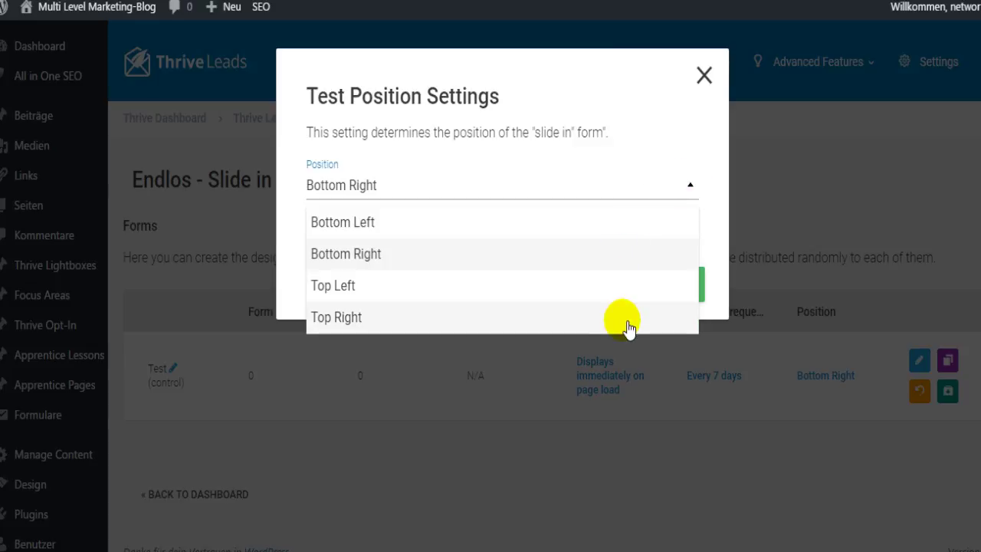
{"action": "left_click", "coordinate": [702, 73]}
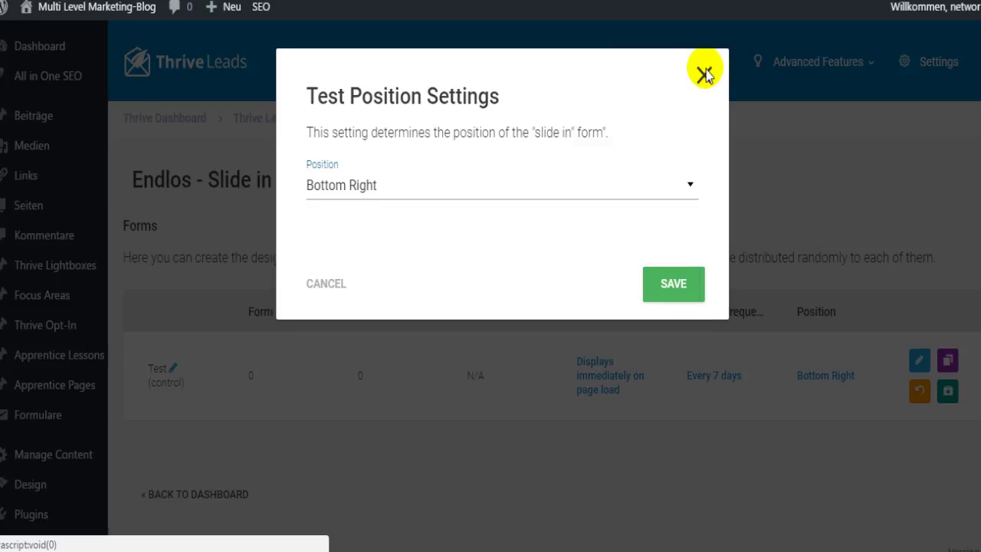
{"action": "left_click", "coordinate": [702, 73]}
Open the Test form's design for editing and look through the available slide-in opt-in templates
{"action": "left_click", "coordinate": [906, 360]}
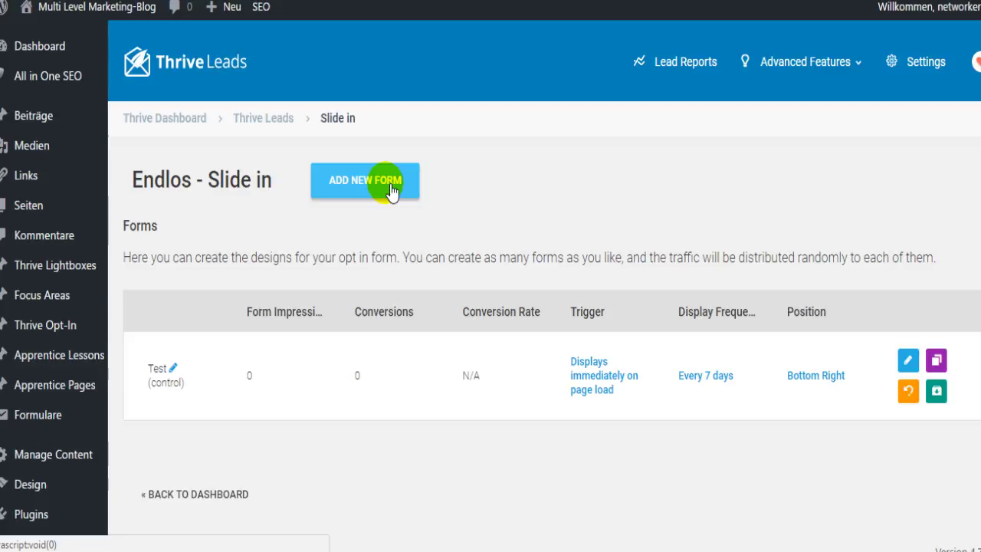
{"action": "left_click", "coordinate": [913, 368]}
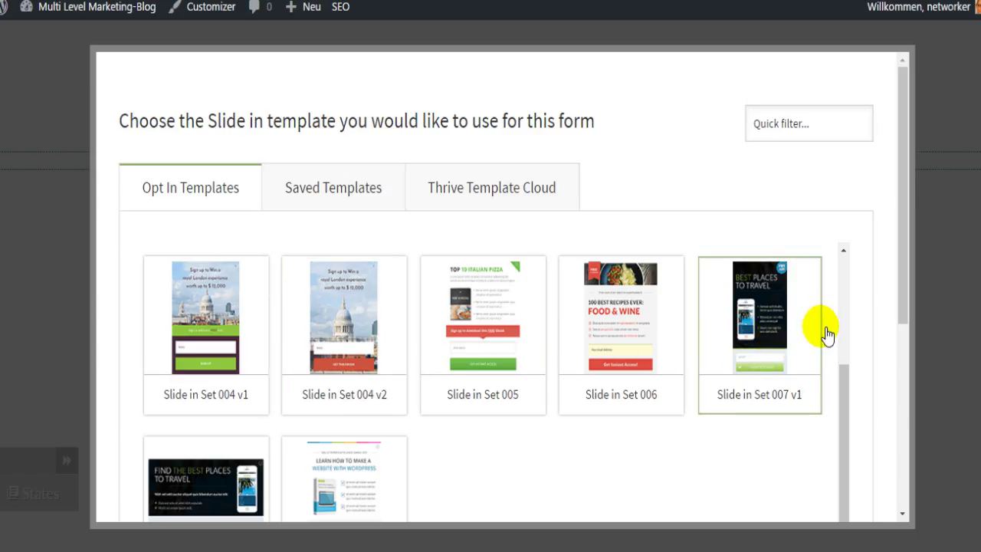
{"action": "scroll", "coordinate": [817, 366], "scroll_direction": "down", "scroll_amount": 2}
{"action": "left_click_drag", "start_coordinate": [838, 367], "coordinate": [848, 253]}
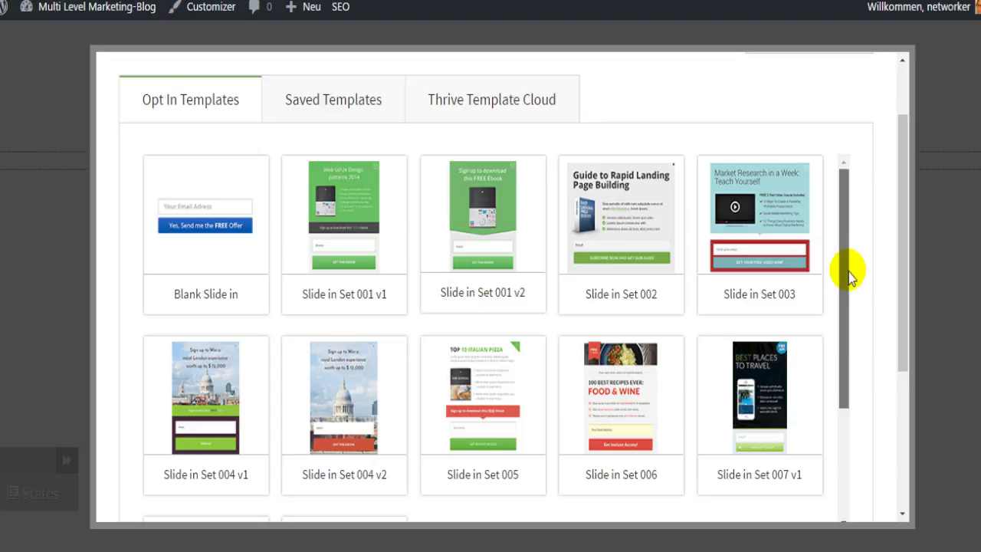
{"action": "scroll", "coordinate": [849, 285], "scroll_direction": "down", "scroll_amount": 1}
{"action": "left_click_drag", "start_coordinate": [851, 303], "coordinate": [853, 381]}
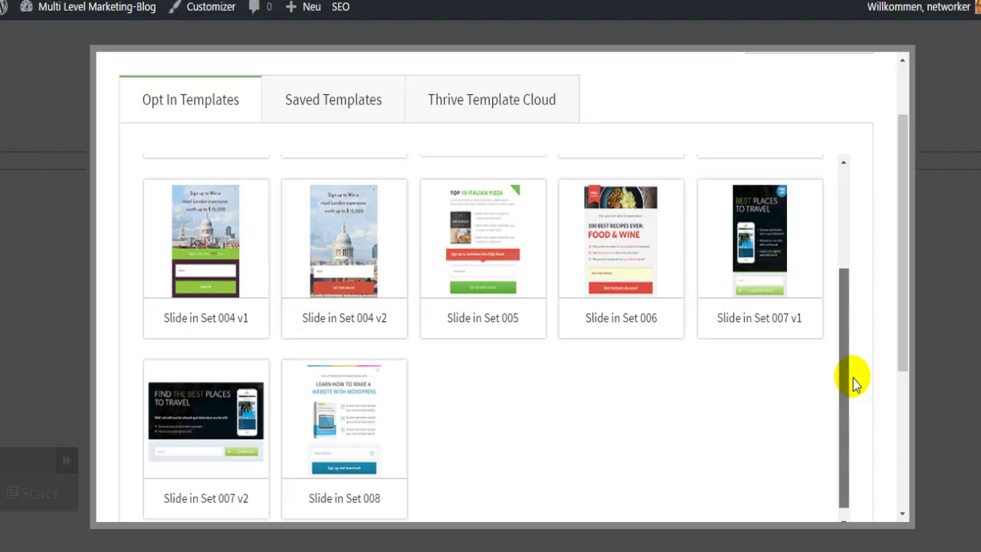
{"action": "left_click_drag", "start_coordinate": [854, 383], "coordinate": [854, 383]}
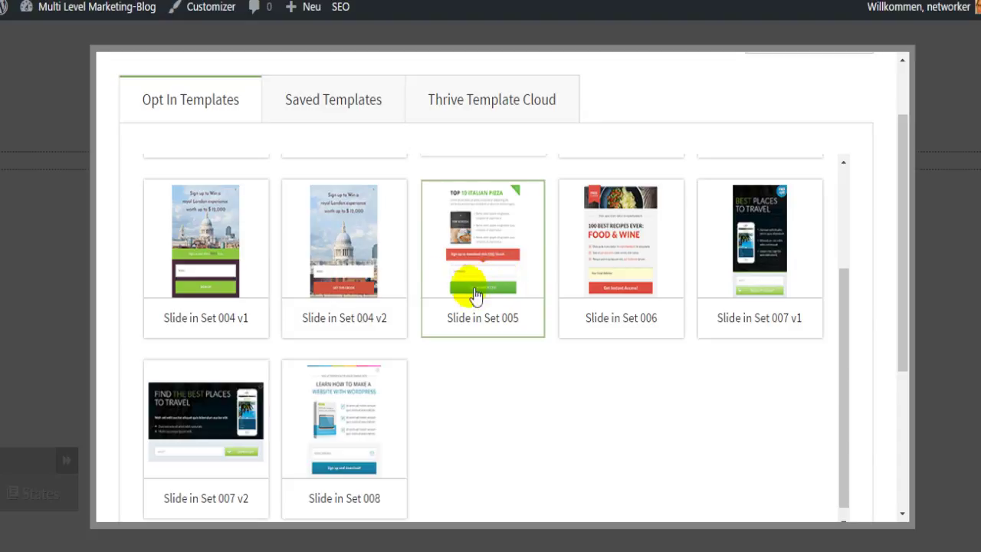
{"action": "scroll", "coordinate": [478, 306], "scroll_direction": "up", "scroll_amount": 1}
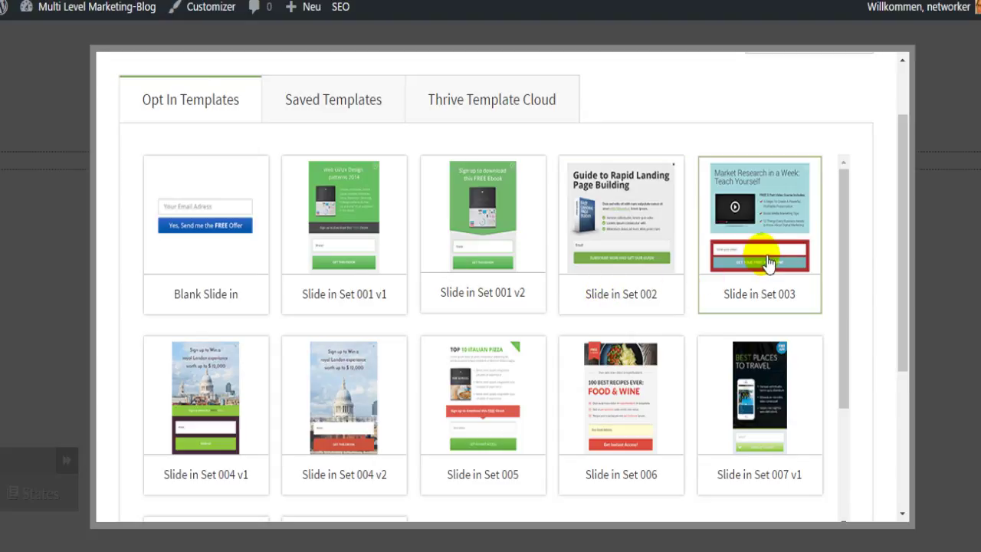
{"action": "scroll", "coordinate": [744, 263], "scroll_direction": "up", "scroll_amount": 2}
{"action": "scroll", "coordinate": [759, 291], "scroll_direction": "down", "scroll_amount": 1}
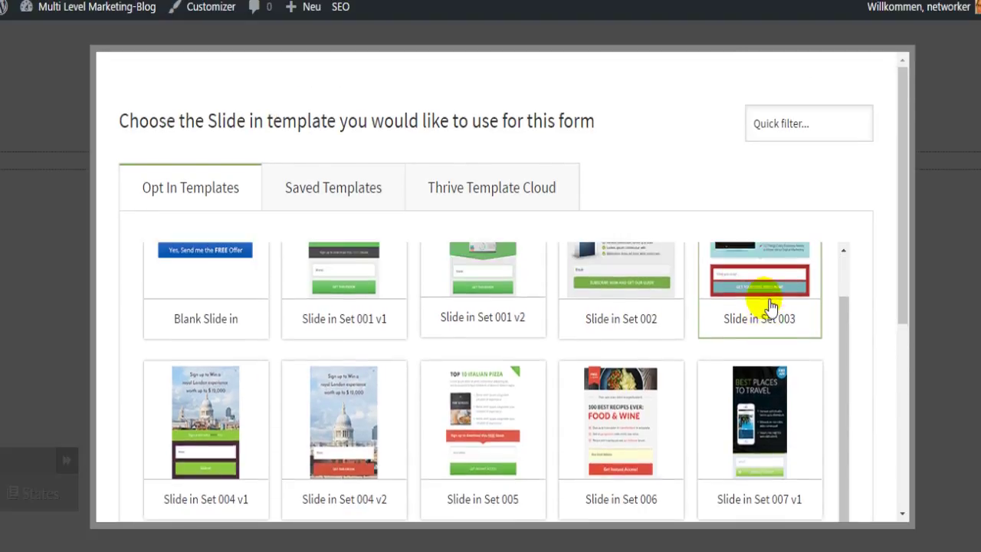
{"action": "scroll", "coordinate": [766, 321], "scroll_direction": "up", "scroll_amount": 2}
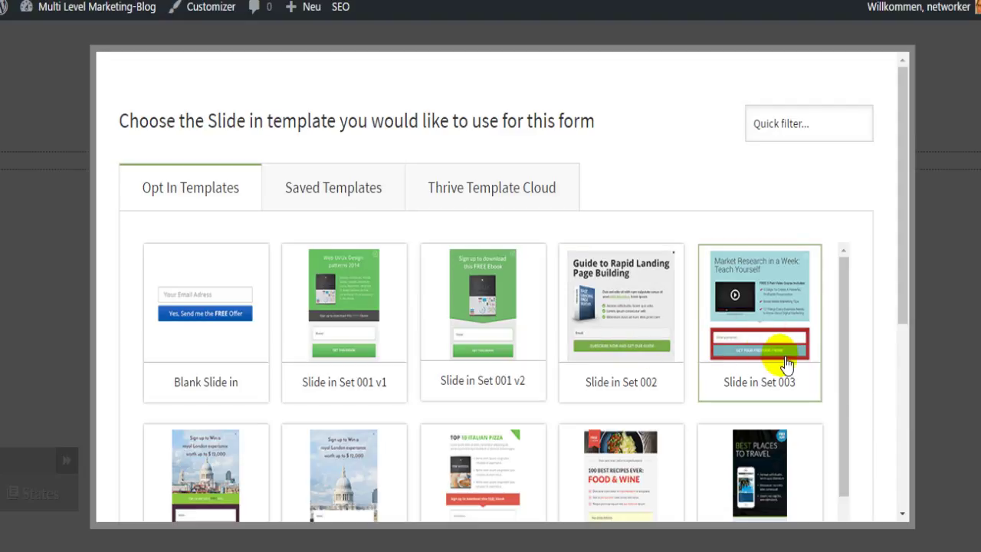
{"action": "scroll", "coordinate": [788, 358], "scroll_direction": "down", "scroll_amount": 3}
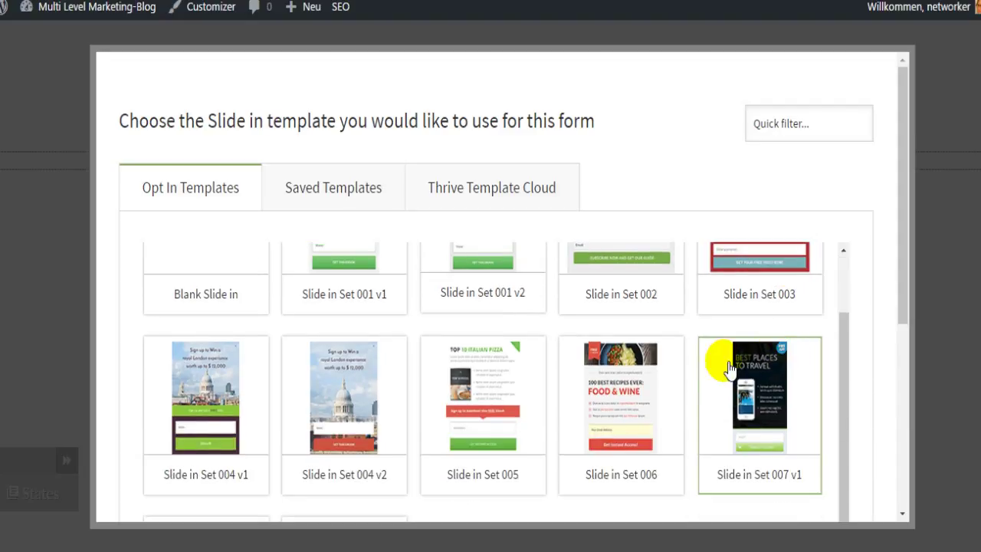
Choose the Slide in Set 003 template and apply it to the form
{"action": "scroll", "coordinate": [709, 362], "scroll_direction": "up", "scroll_amount": 3}
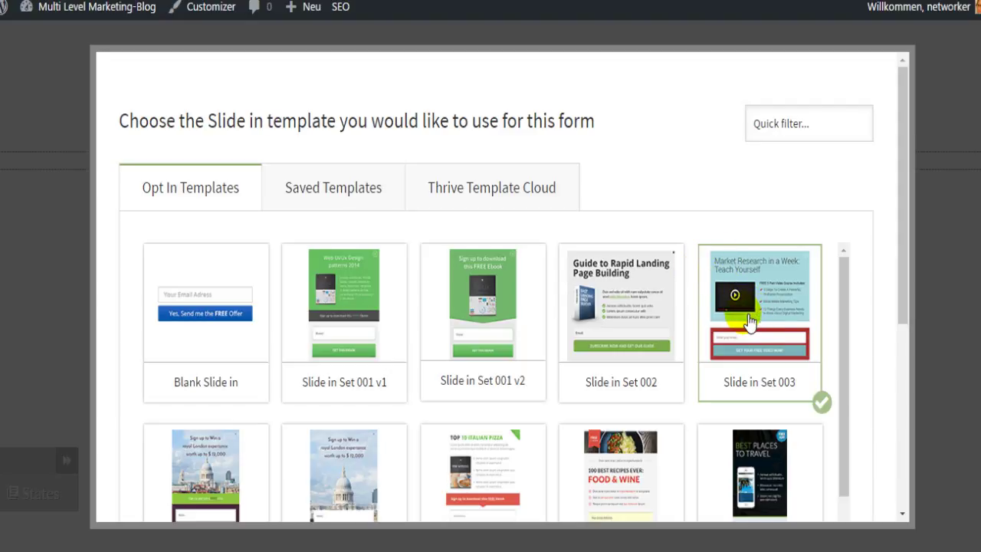
{"action": "scroll", "coordinate": [845, 329], "scroll_direction": "down", "scroll_amount": 5}
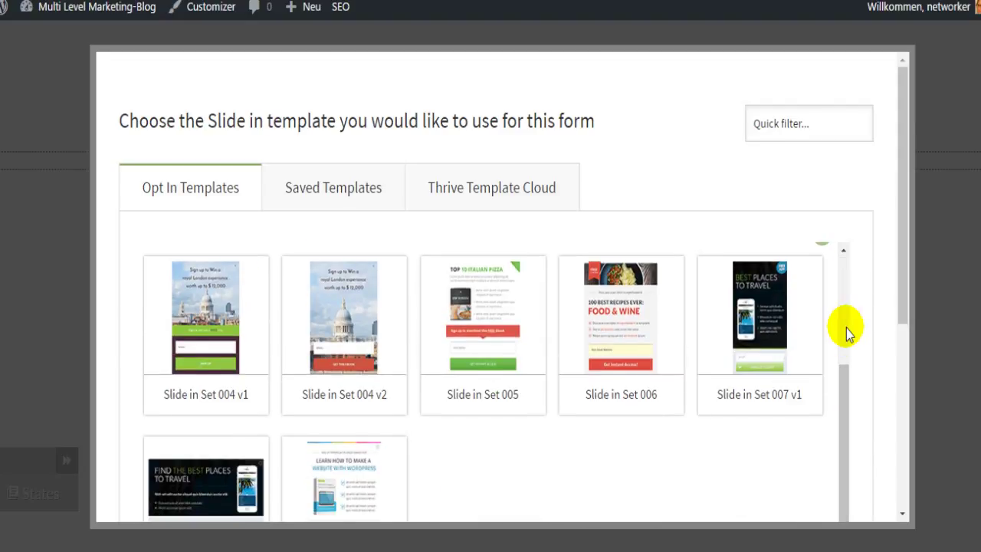
{"action": "left_click", "coordinate": [784, 420]}
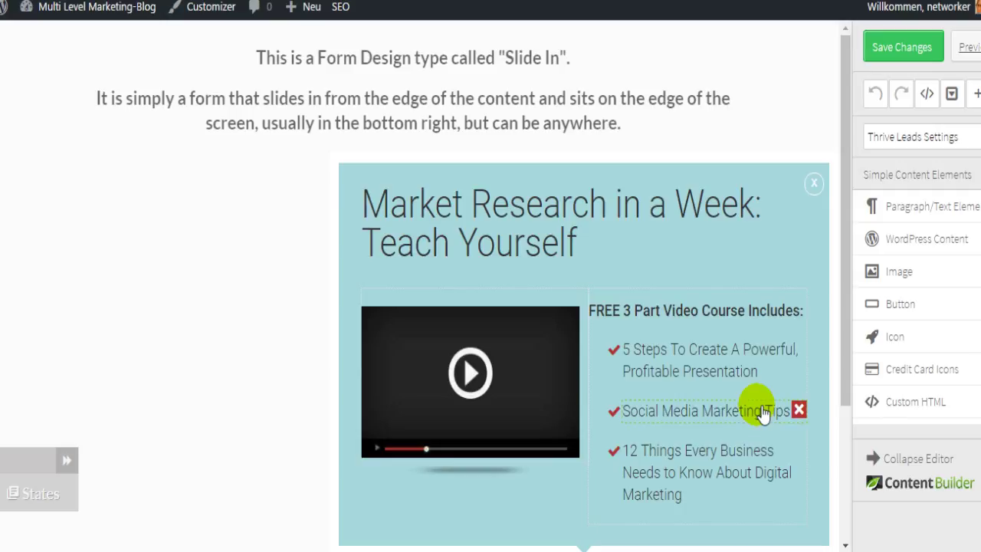
Change the last word of the form's headline to "Yoursuju" and check the text options of the first bullet point
{"action": "scroll", "coordinate": [623, 339], "scroll_direction": "down", "scroll_amount": 3}
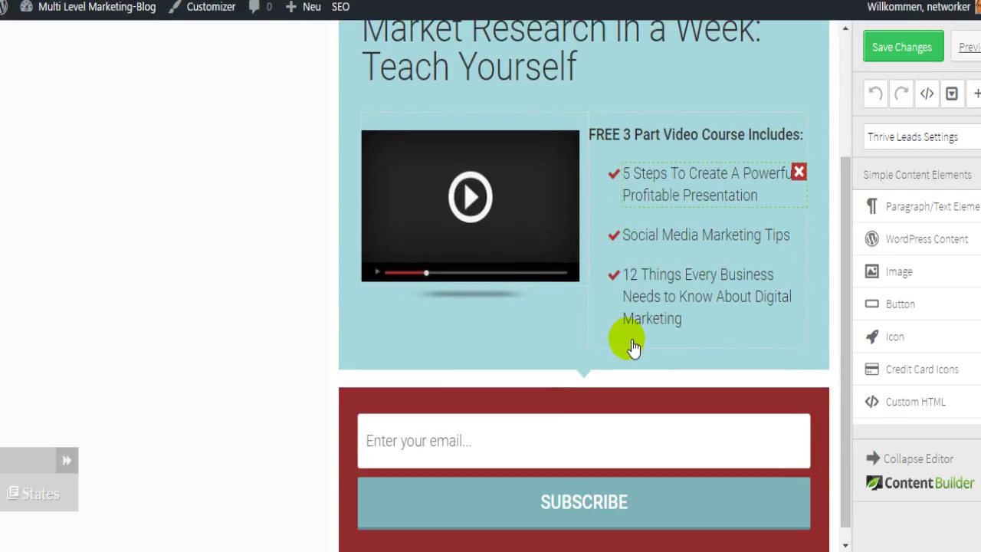
{"action": "scroll", "coordinate": [628, 345], "scroll_direction": "up", "scroll_amount": 3}
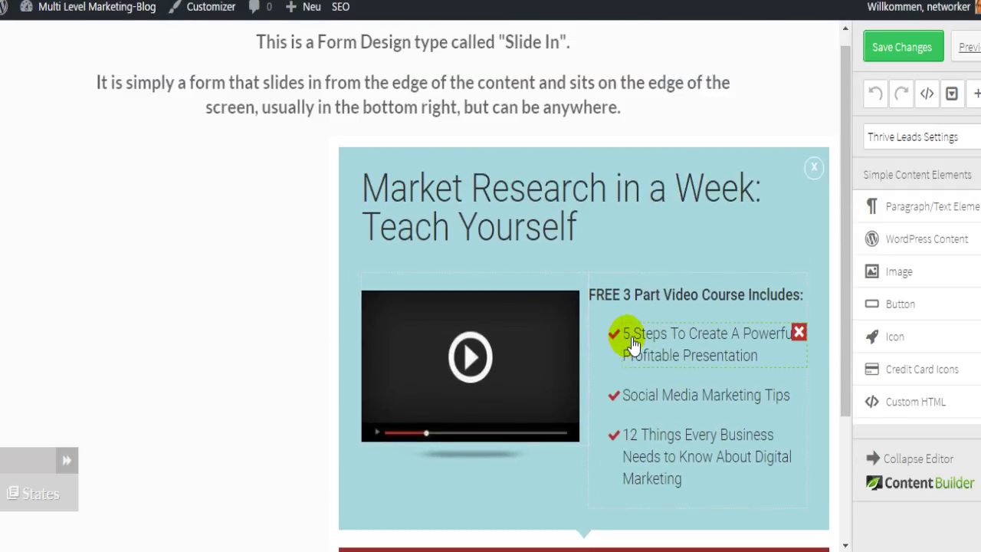
{"action": "left_click", "coordinate": [559, 215]}
{"action": "left_click", "coordinate": [586, 229]}
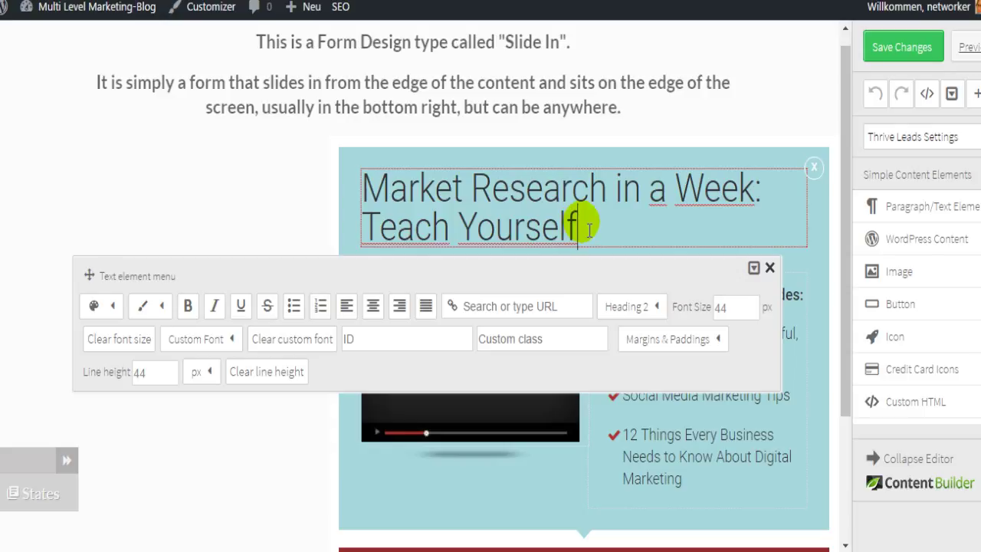
{"action": "key", "text": "BackSpace"}
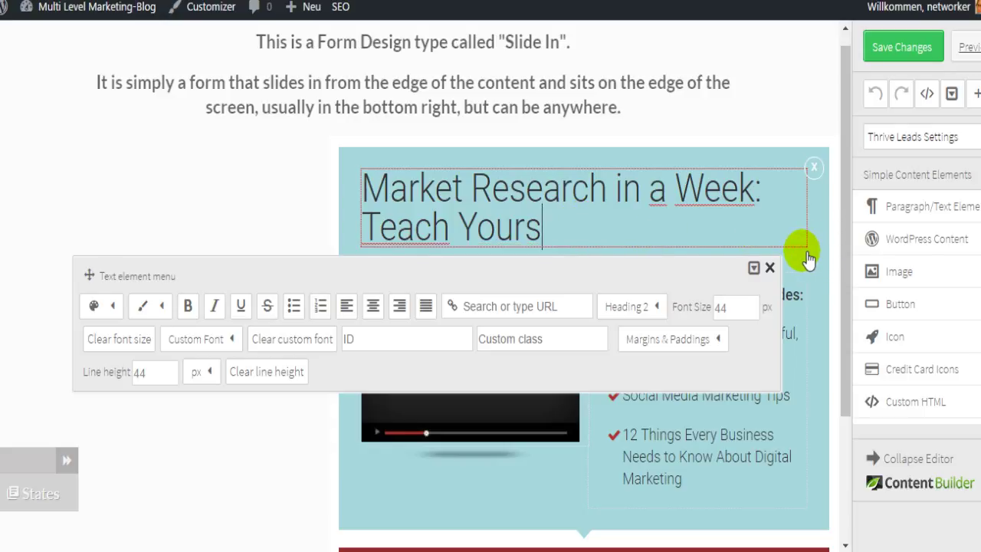
{"action": "type", "text": "uju"}
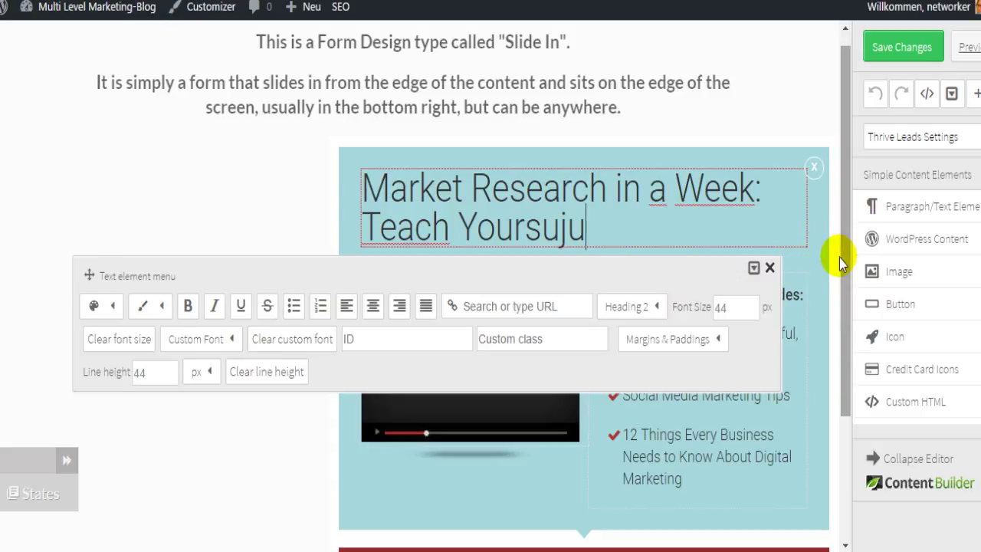
{"action": "left_click", "coordinate": [769, 267]}
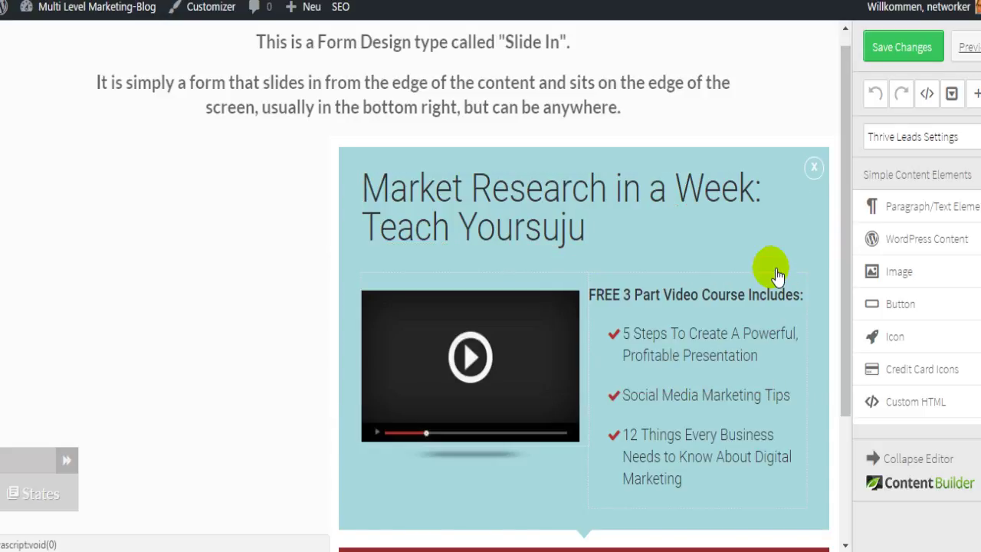
{"action": "left_click", "coordinate": [665, 360]}
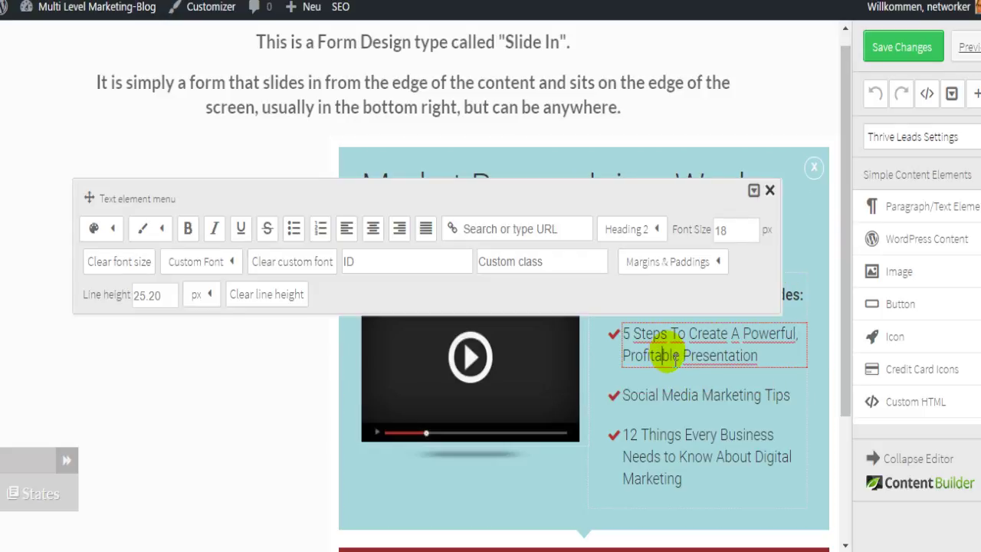
{"action": "left_click", "coordinate": [769, 190]}
Start a new service connection for the email sign-up form, choosing API as the connection type
{"action": "scroll", "coordinate": [818, 337], "scroll_direction": "down", "scroll_amount": 2}
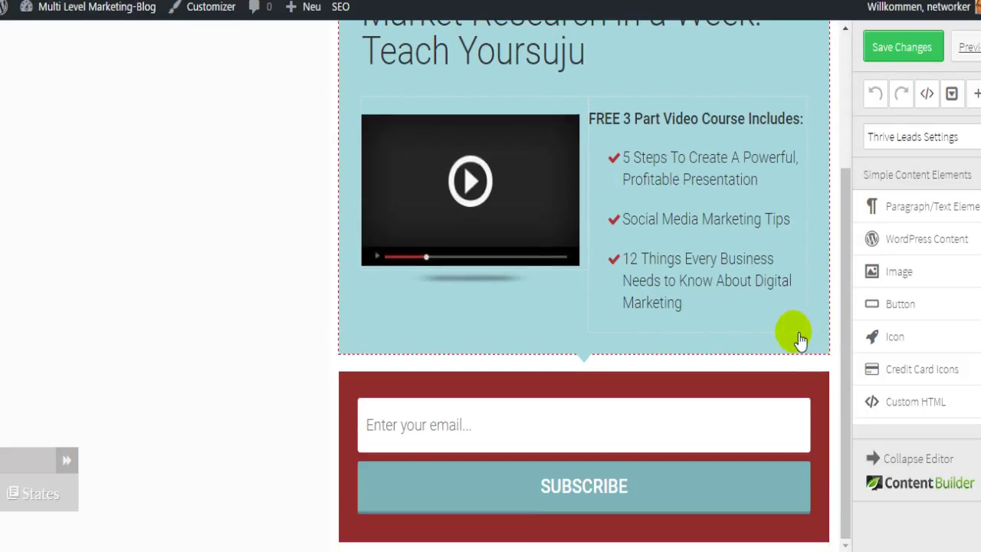
{"action": "left_click", "coordinate": [539, 438]}
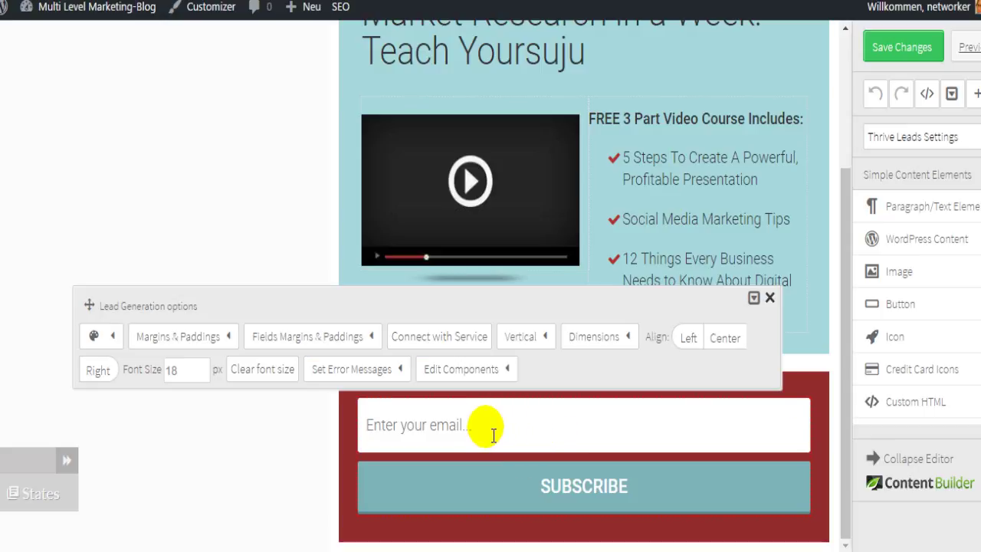
{"action": "left_click", "coordinate": [467, 340]}
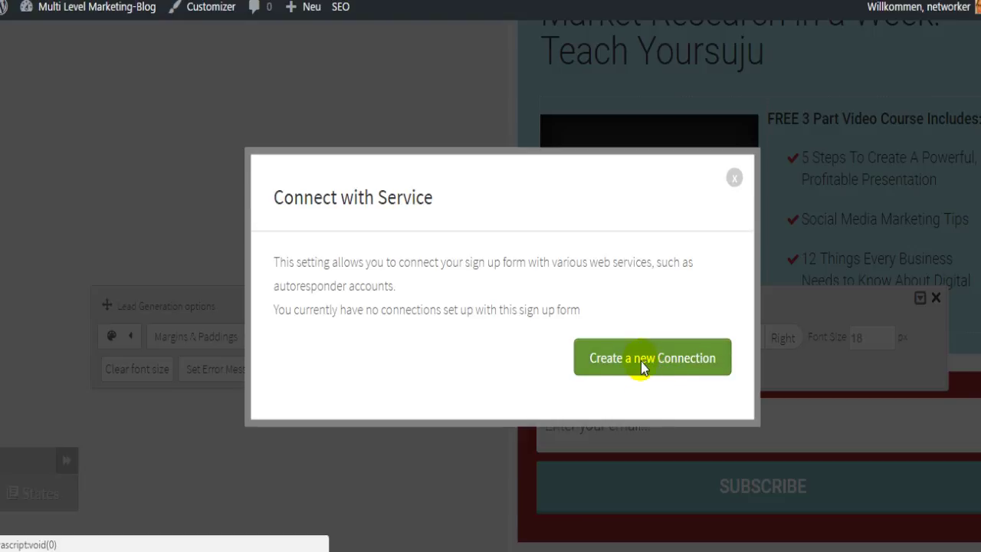
{"action": "left_click", "coordinate": [642, 365]}
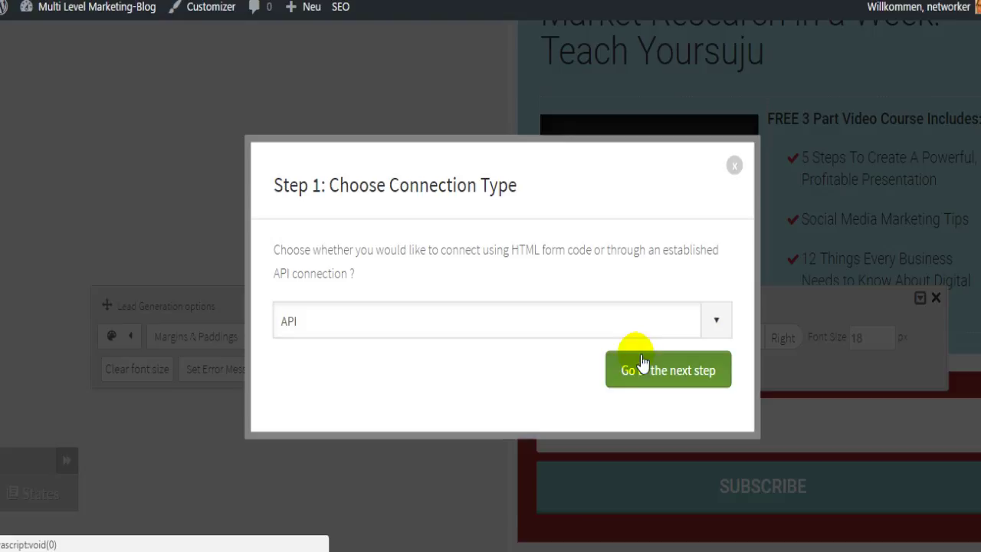
{"action": "left_click", "coordinate": [714, 325]}
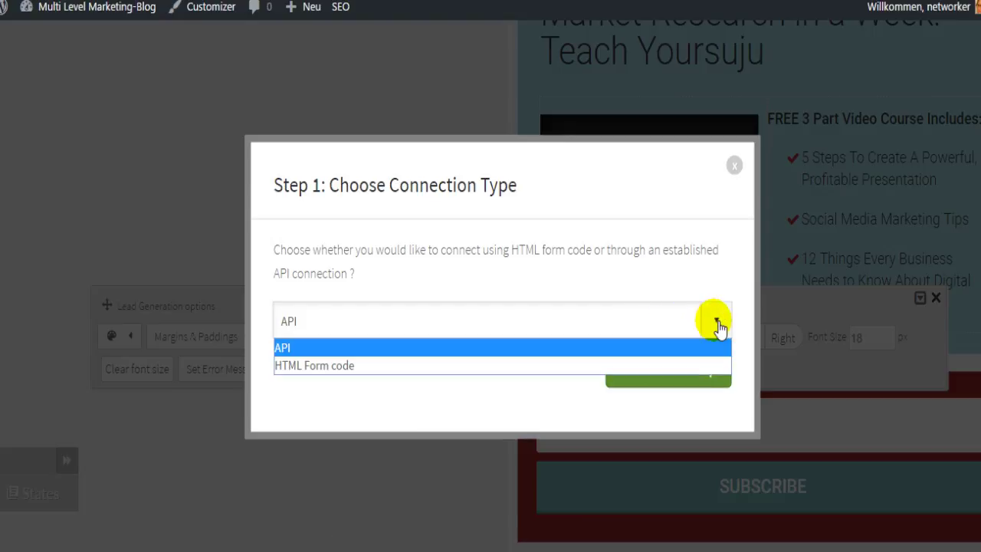
{"action": "left_click", "coordinate": [604, 349]}
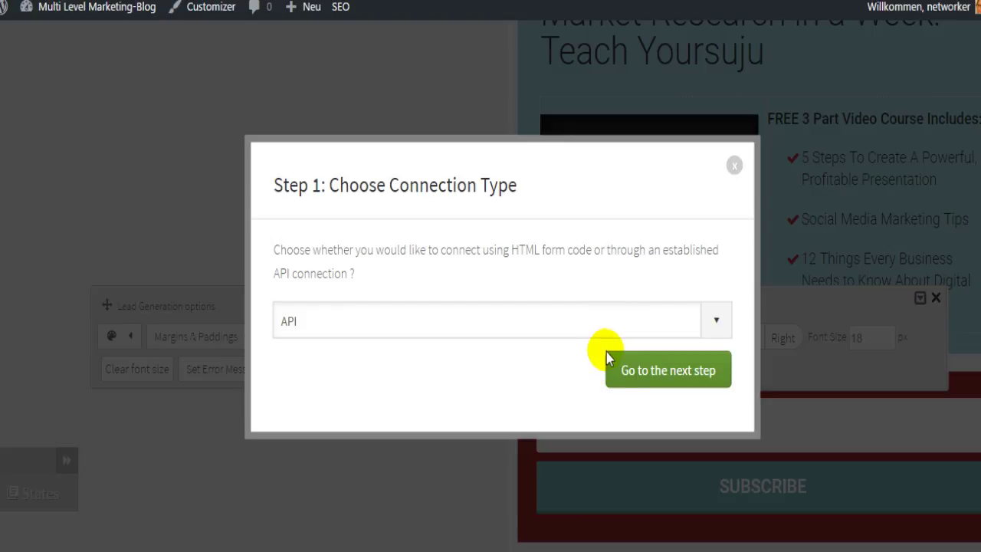
{"action": "left_click", "coordinate": [666, 375]}
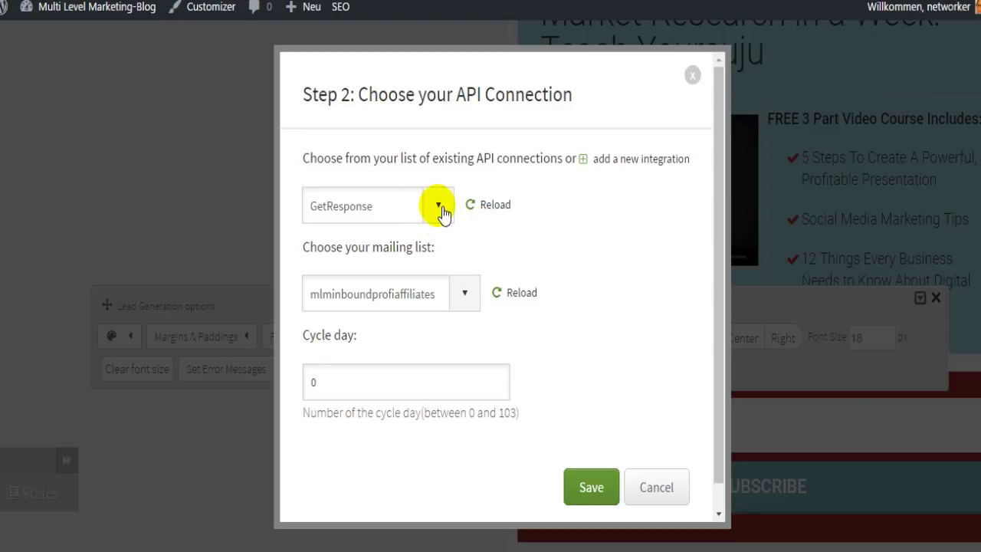
Check the mailing lists available for the GetResponse connection, and close the connection settings and form options without saving
{"action": "left_click", "coordinate": [465, 296]}
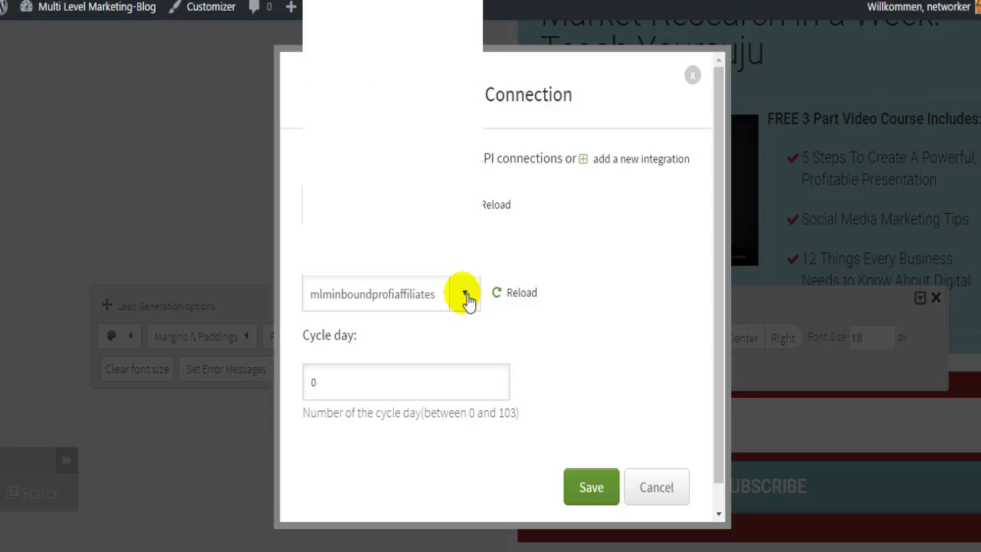
{"action": "left_click", "coordinate": [568, 281]}
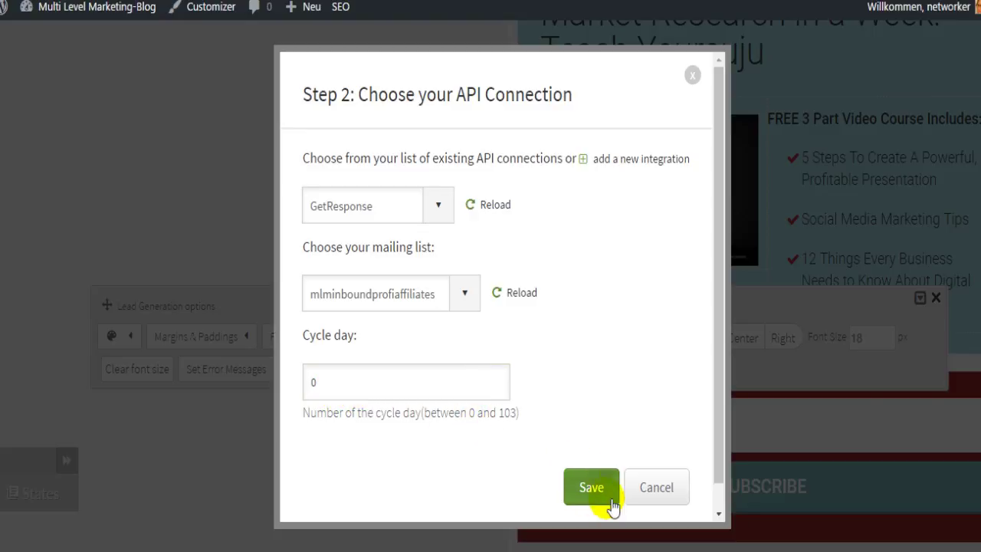
{"action": "left_click", "coordinate": [696, 74]}
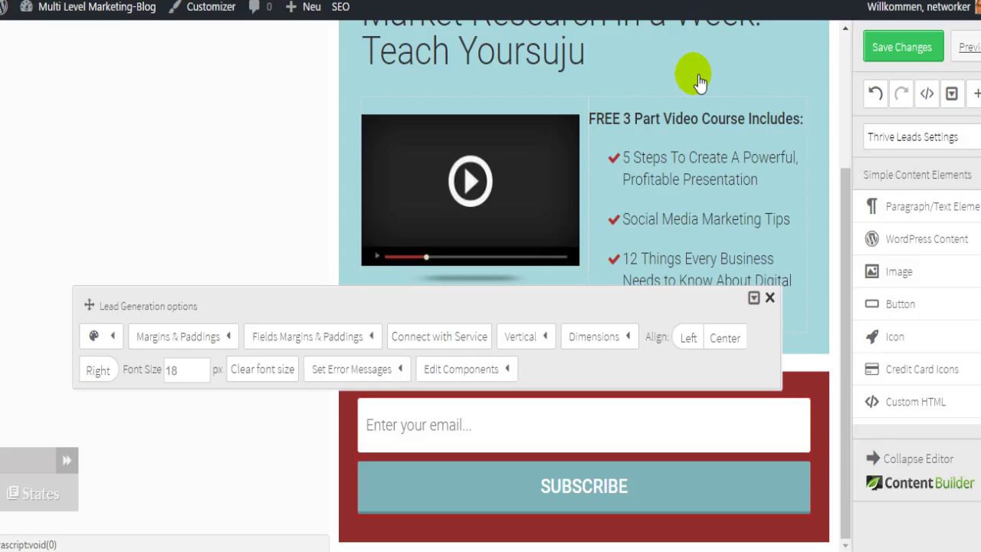
{"action": "left_click", "coordinate": [770, 297]}
{"action": "left_click", "coordinate": [583, 381]}
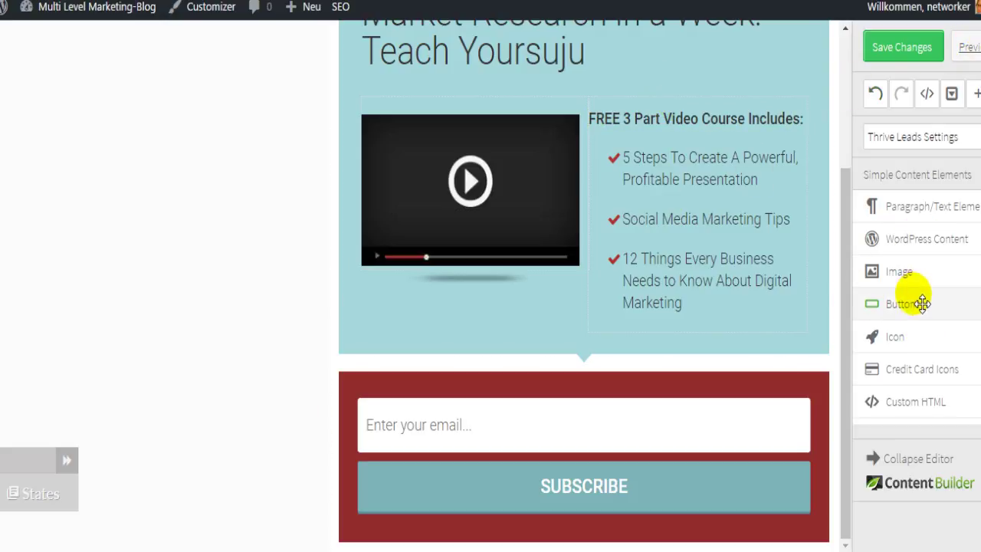
Look through the simple and multi-style content elements available for the form
{"action": "scroll", "coordinate": [926, 337], "scroll_direction": "down", "scroll_amount": 2}
{"action": "scroll", "coordinate": [905, 329], "scroll_direction": "down", "scroll_amount": 4}
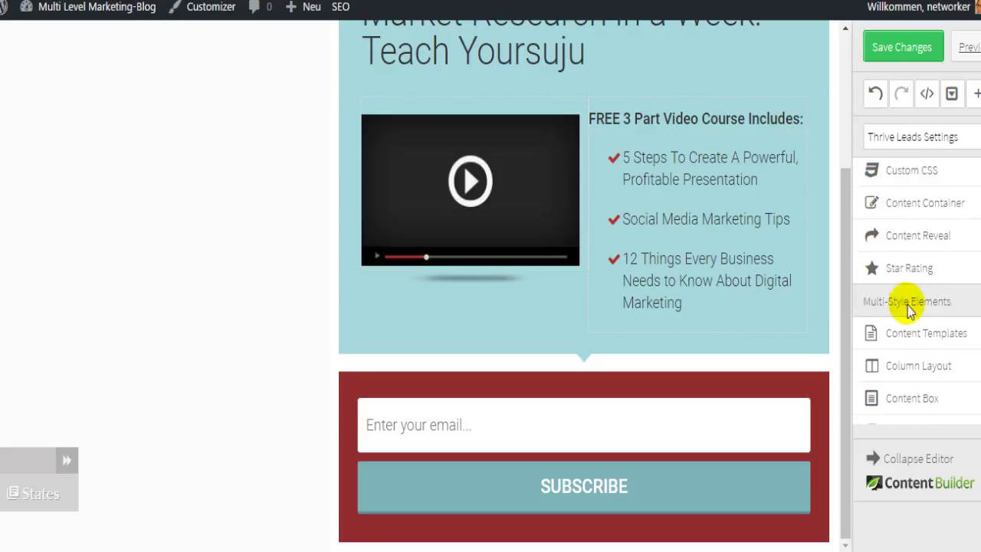
{"action": "scroll", "coordinate": [906, 330], "scroll_direction": "up", "scroll_amount": 6}
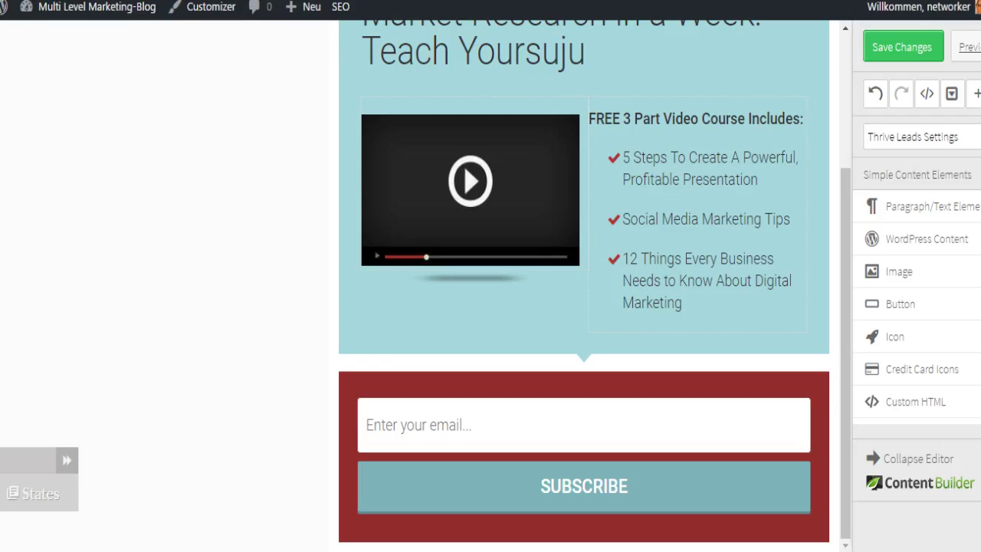
Check the options of the form's video image and leave the form editor without saving the changes
{"action": "key", "text": "ctrl+w"}
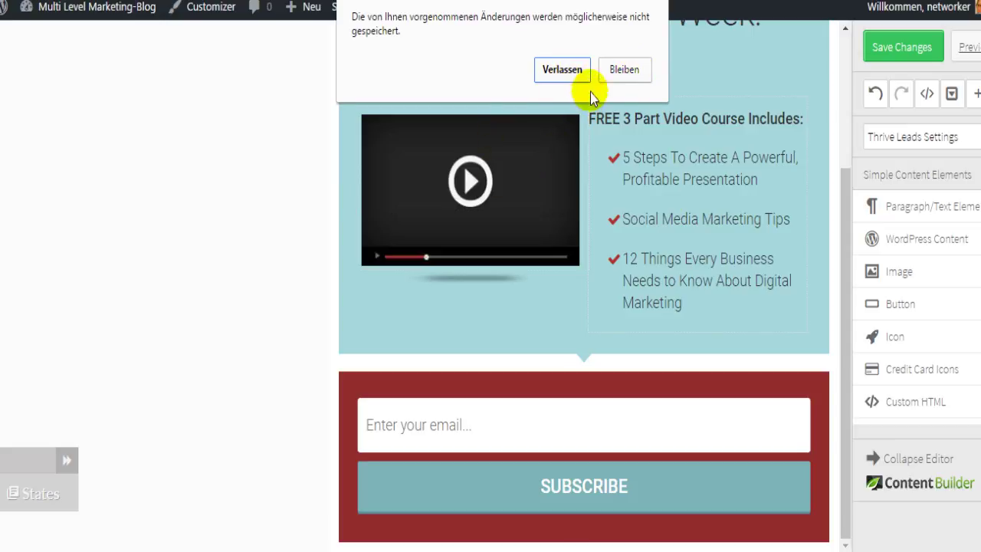
{"action": "left_click", "coordinate": [624, 69]}
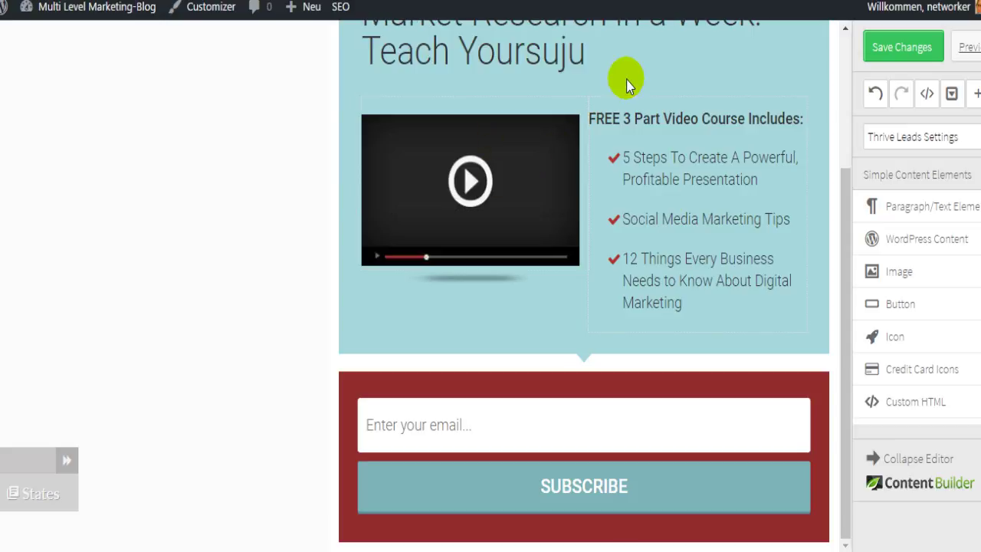
{"action": "left_click", "coordinate": [478, 179]}
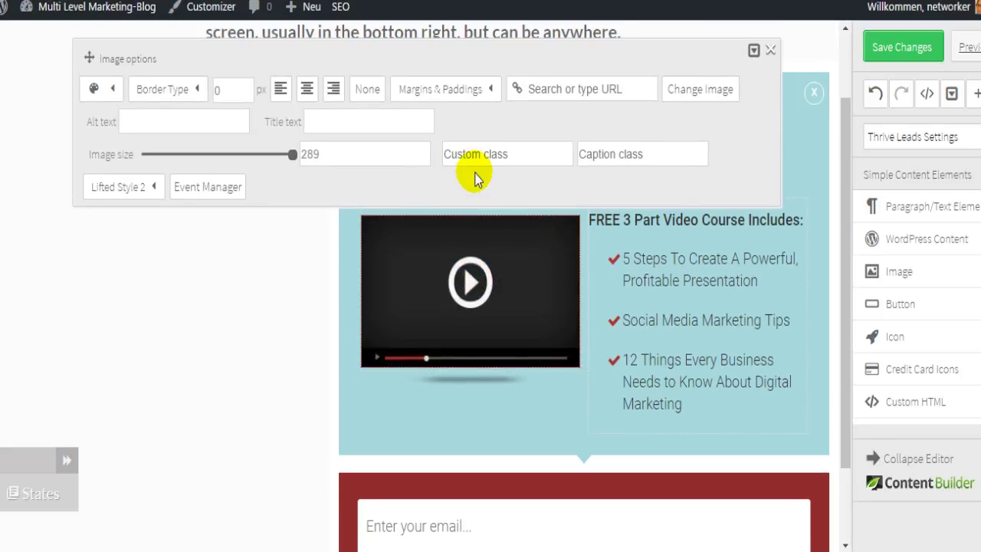
{"action": "left_click", "coordinate": [475, 157]}
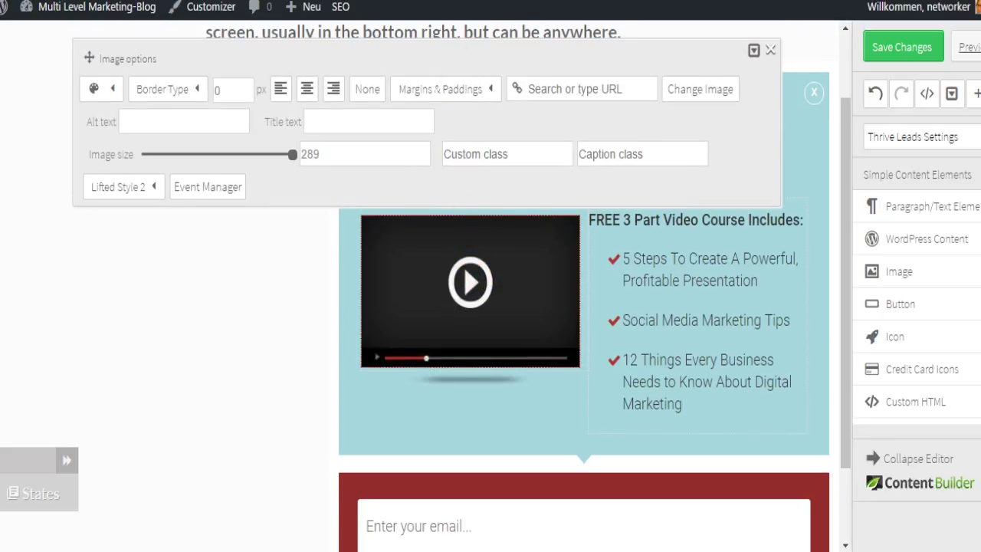
{"action": "key", "text": "F5"}
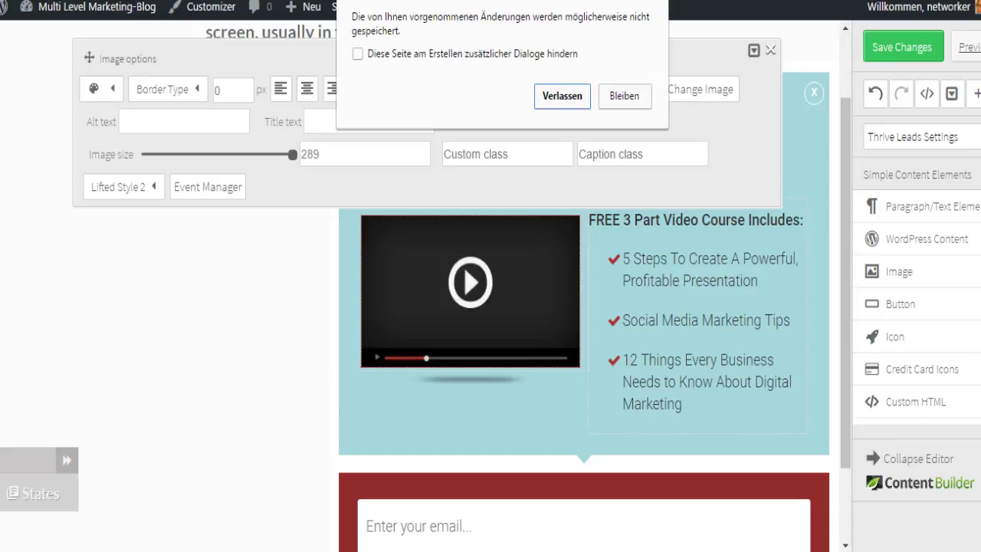
{"action": "left_click", "coordinate": [558, 94]}
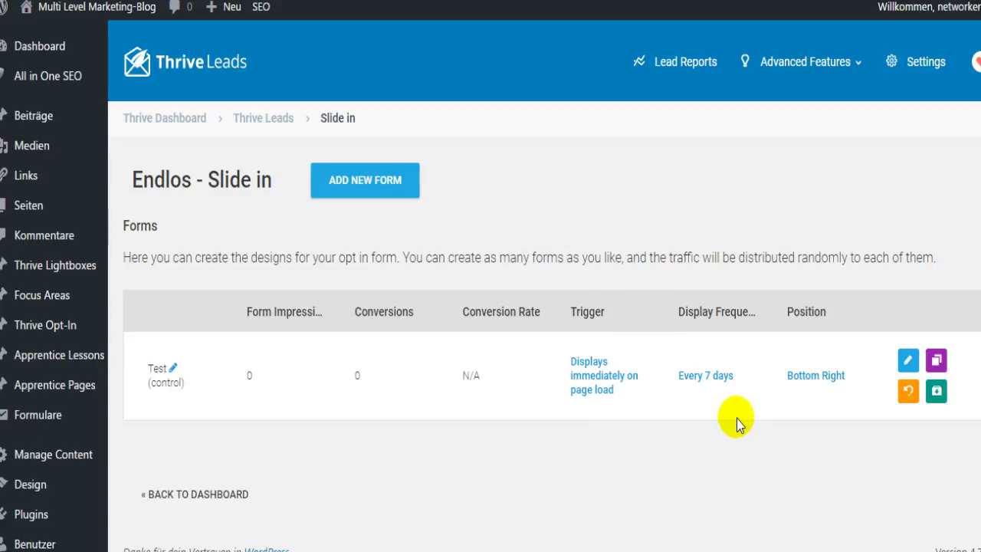
Duplicate the Test form in the Endlos slide-in group and locate the option to start an A/B test
{"action": "left_click", "coordinate": [941, 365]}
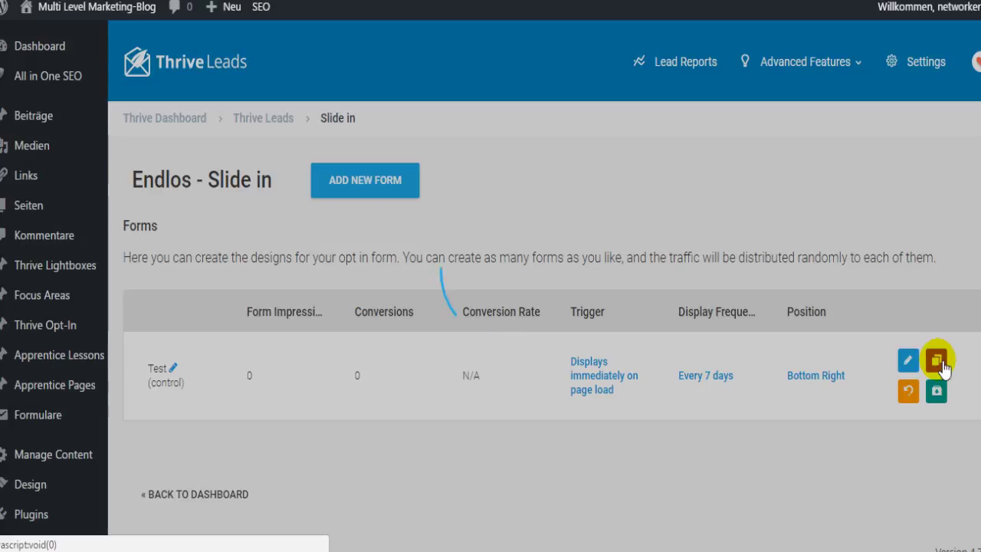
{"action": "scroll", "coordinate": [737, 365], "scroll_direction": "down", "scroll_amount": 2}
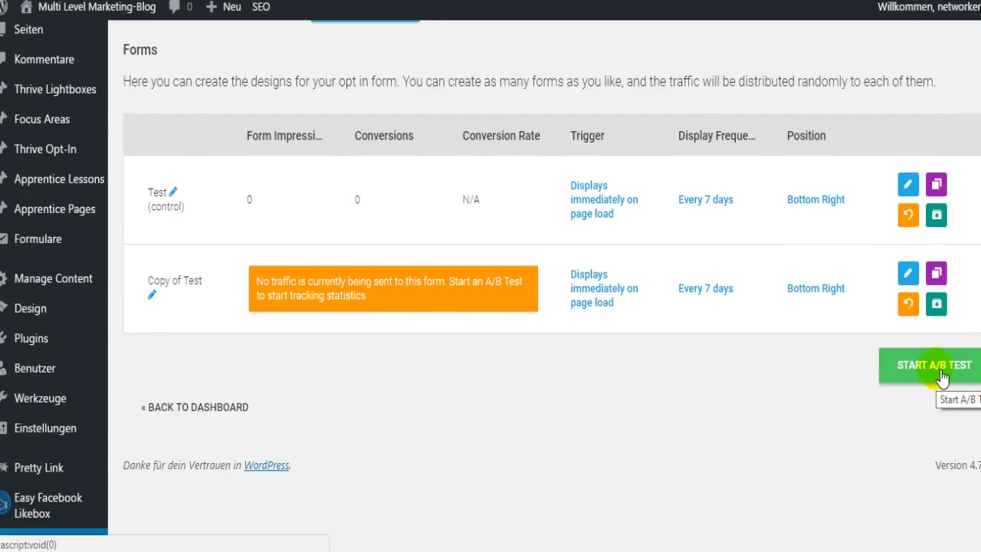
Examine the statistics, triggers, display frequencies and positions of both forms, and the Thrive products listed in WordPress
{"action": "scroll", "coordinate": [900, 383], "scroll_direction": "up", "scroll_amount": 1}
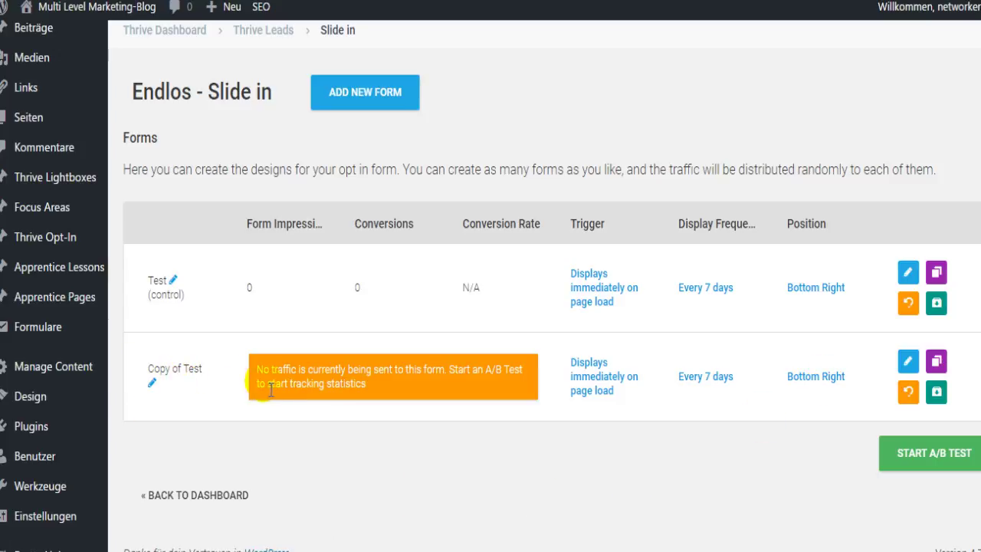
{"action": "scroll", "coordinate": [266, 219], "scroll_direction": "up", "scroll_amount": 1}
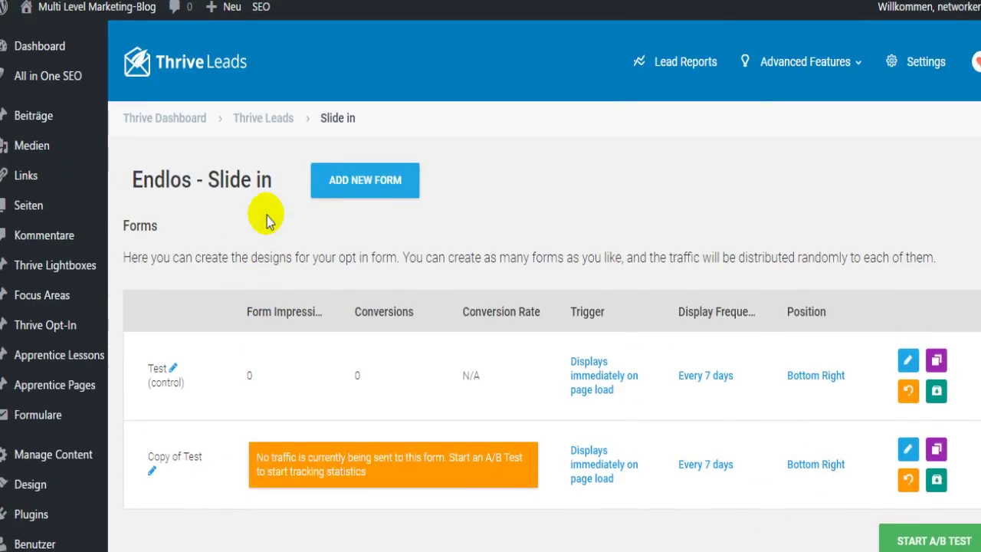
{"action": "scroll", "coordinate": [576, 331], "scroll_direction": "down", "scroll_amount": 1}
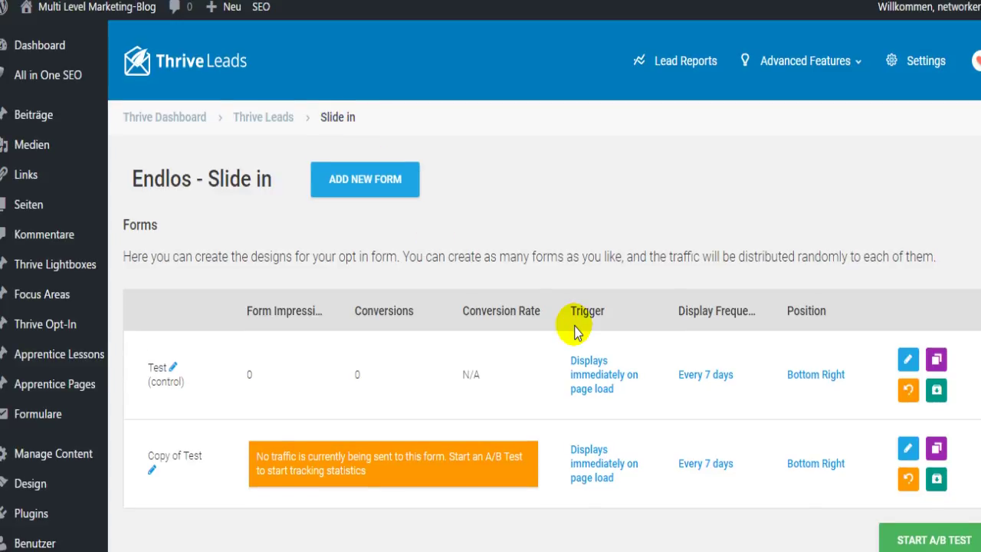
{"action": "scroll", "coordinate": [576, 331], "scroll_direction": "down", "scroll_amount": 1}
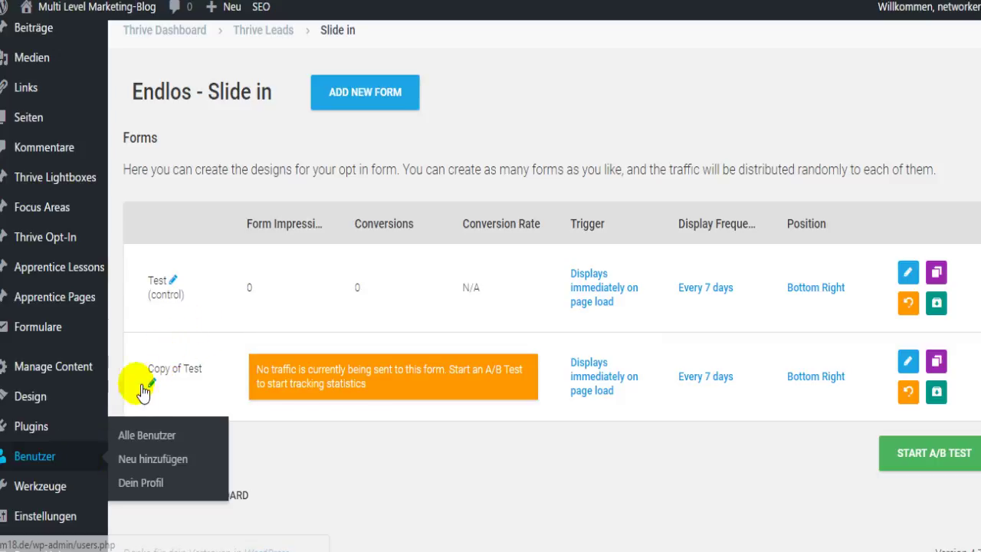
{"action": "scroll", "coordinate": [123, 249], "scroll_direction": "down", "scroll_amount": 4}
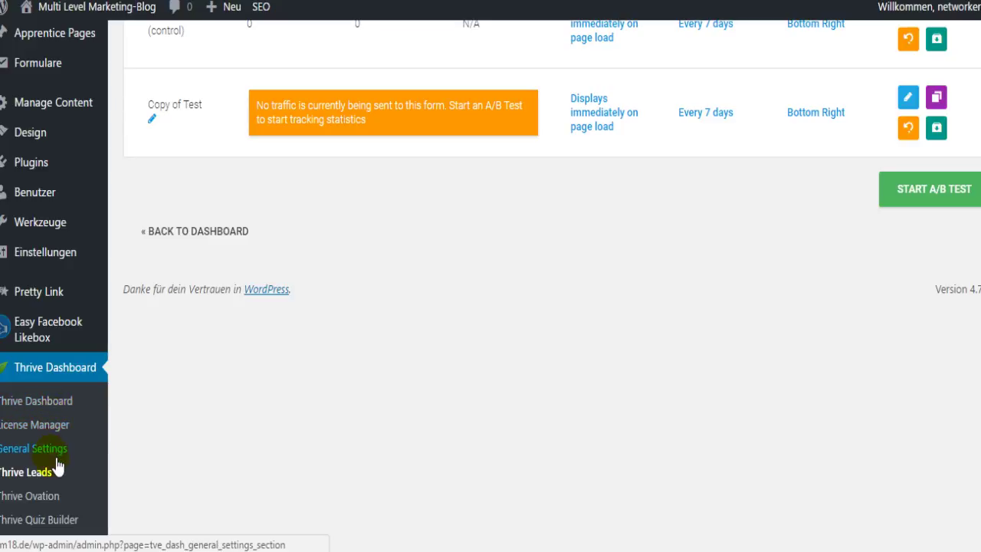
{"action": "scroll", "coordinate": [50, 467], "scroll_direction": "down", "scroll_amount": 2}
{"action": "scroll", "coordinate": [54, 433], "scroll_direction": "up", "scroll_amount": 5}
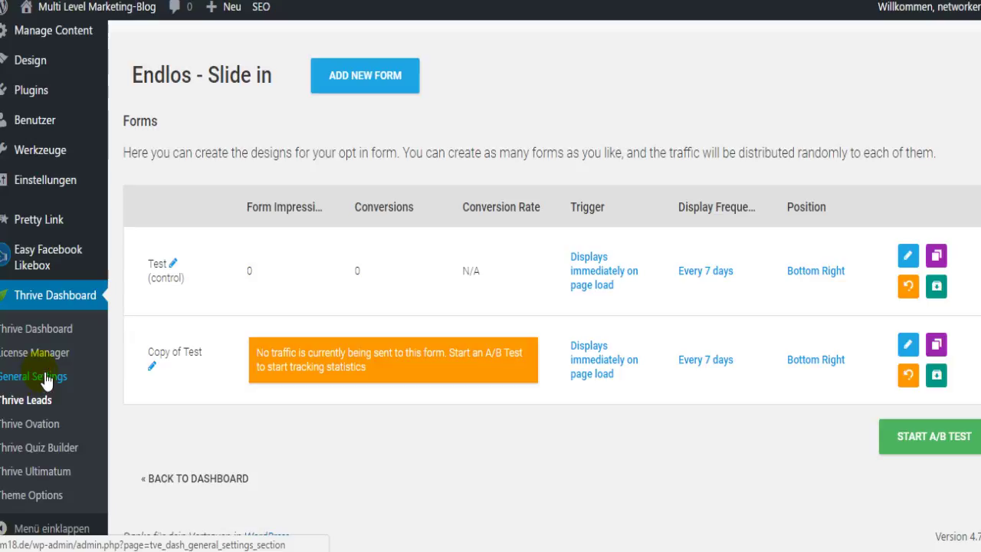
{"action": "scroll", "coordinate": [46, 379], "scroll_direction": "up", "scroll_amount": 5}
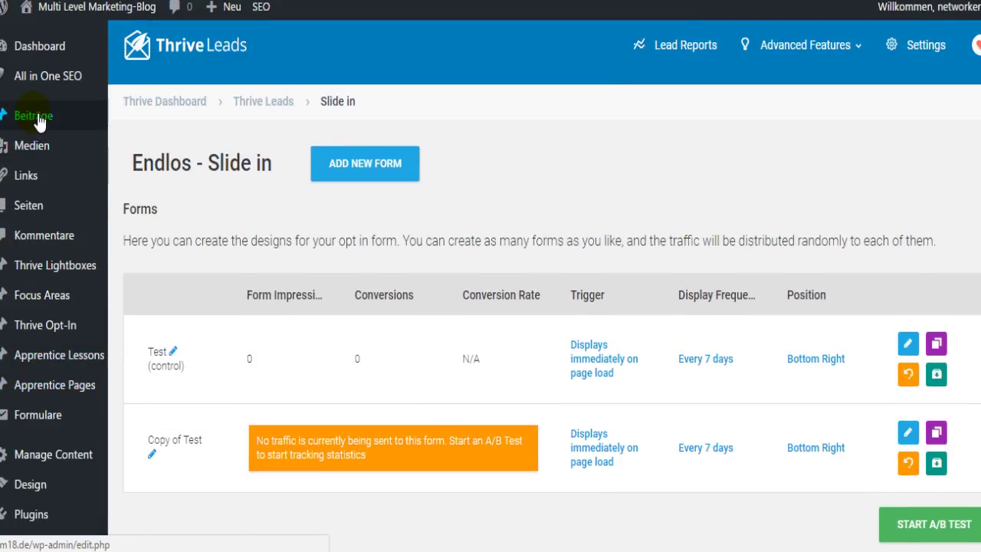
Create a new WordPress post in a separate browser tab and switch to it
{"action": "mouse_move", "coordinate": [23, 121]}
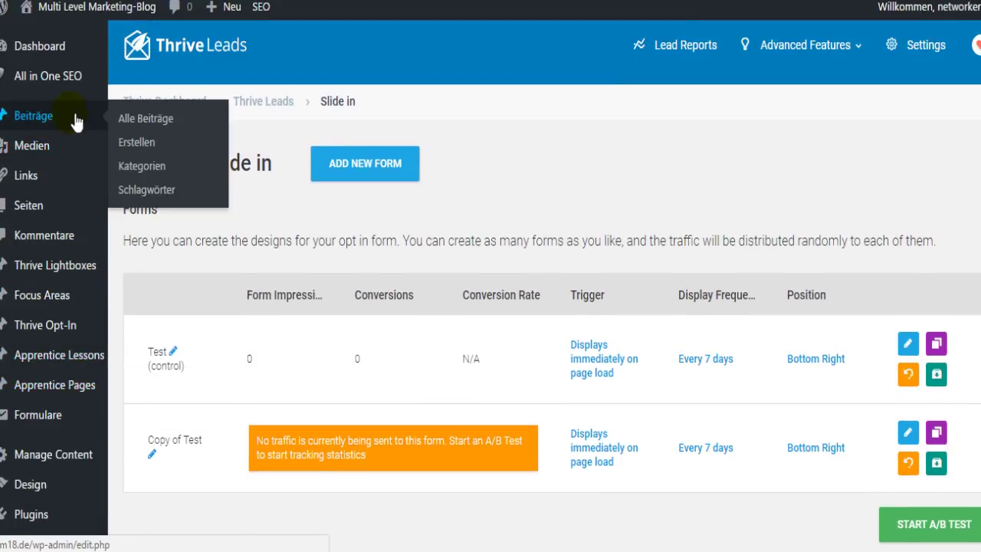
{"action": "right_click", "coordinate": [151, 148]}
{"action": "left_click", "coordinate": [169, 155]}
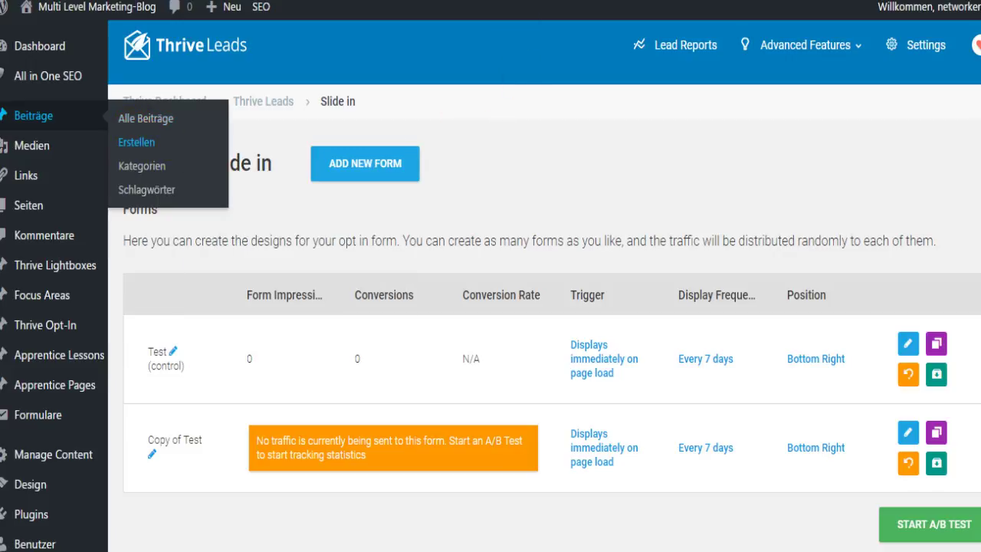
{"action": "key", "text": "ctrl+Tab"}
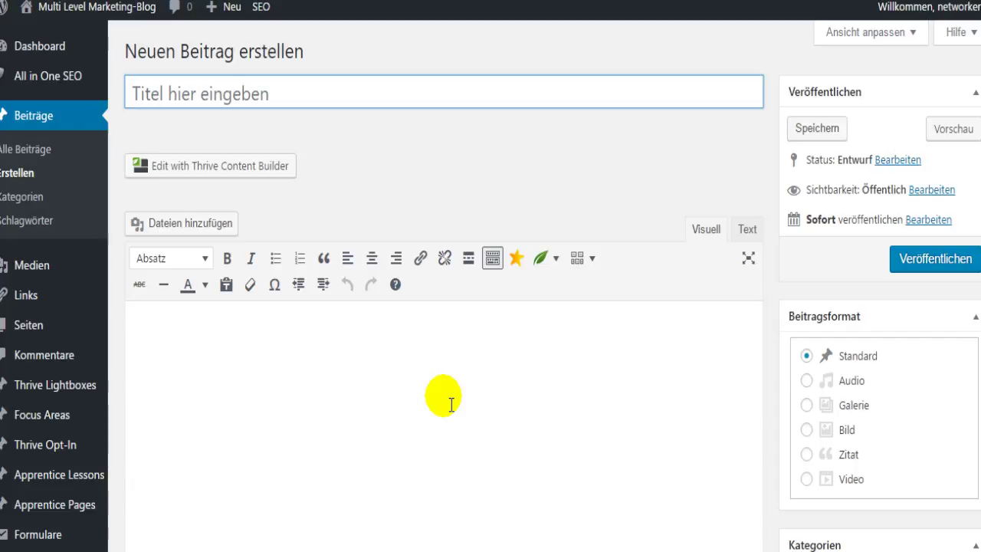
Open the new post for editing with Thrive Content Builder in a separate browser tab and view its content area
{"action": "left_click", "coordinate": [262, 173]}
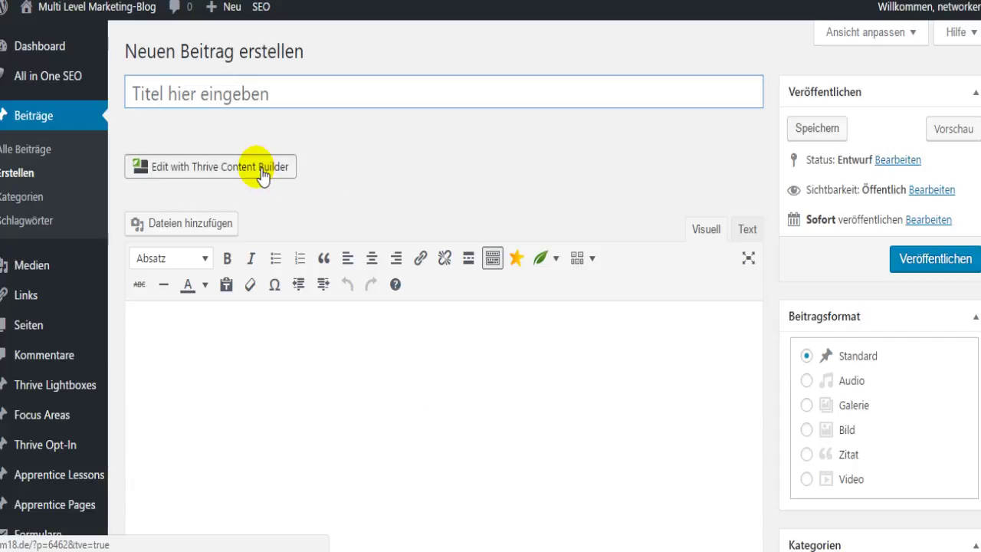
{"action": "right_click", "coordinate": [262, 173]}
{"action": "left_click", "coordinate": [272, 183]}
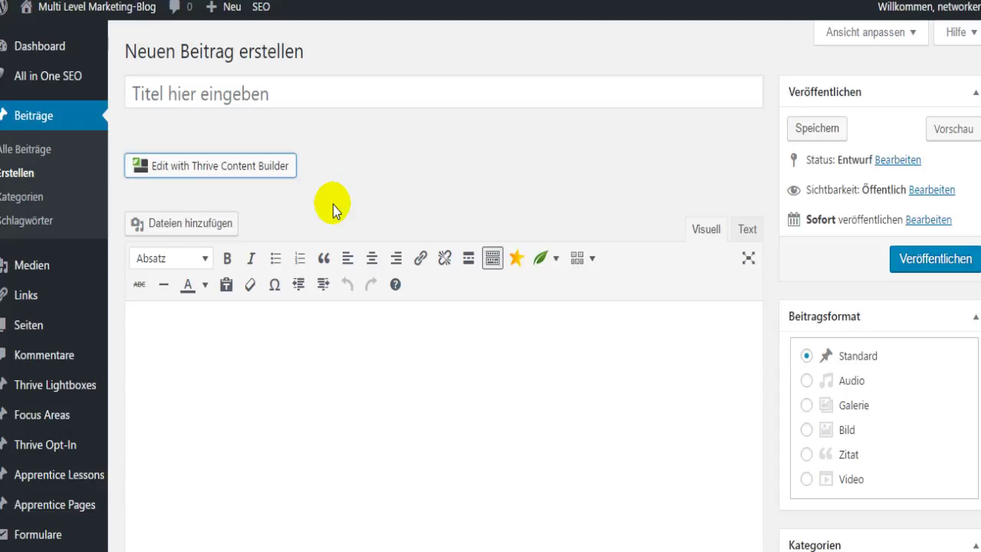
{"action": "key", "text": "ctrl+v"}
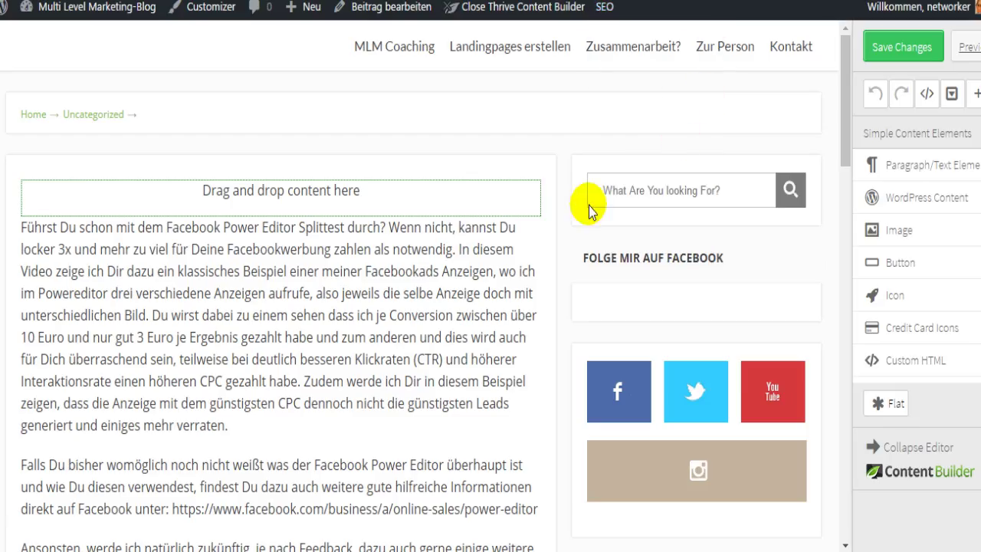
{"action": "scroll", "coordinate": [414, 295], "scroll_direction": "down", "scroll_amount": 1}
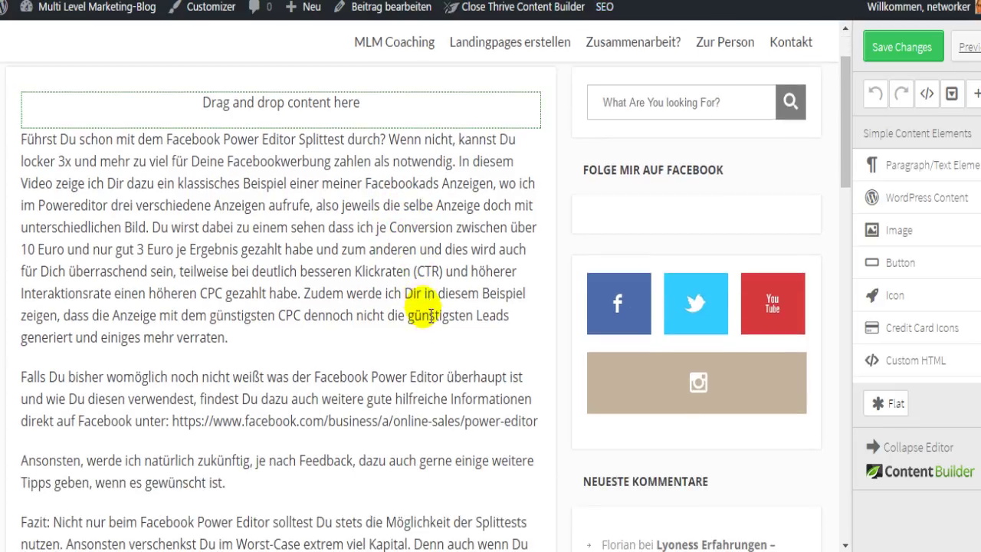
Insert a WordPress Content element above the existing text of the post
{"action": "scroll", "coordinate": [424, 309], "scroll_direction": "down", "scroll_amount": 2}
{"action": "scroll", "coordinate": [423, 309], "scroll_direction": "up", "scroll_amount": 3}
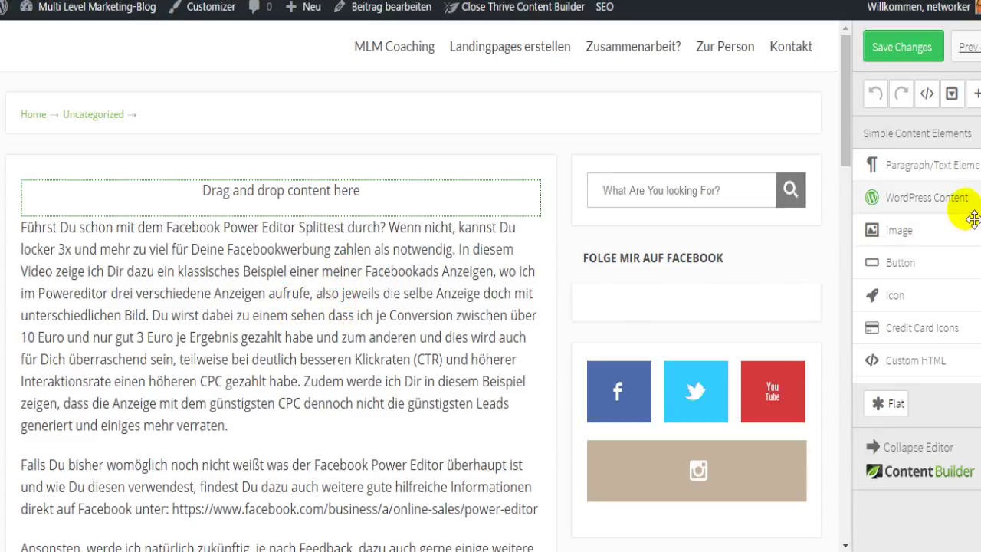
{"action": "left_click", "coordinate": [928, 212]}
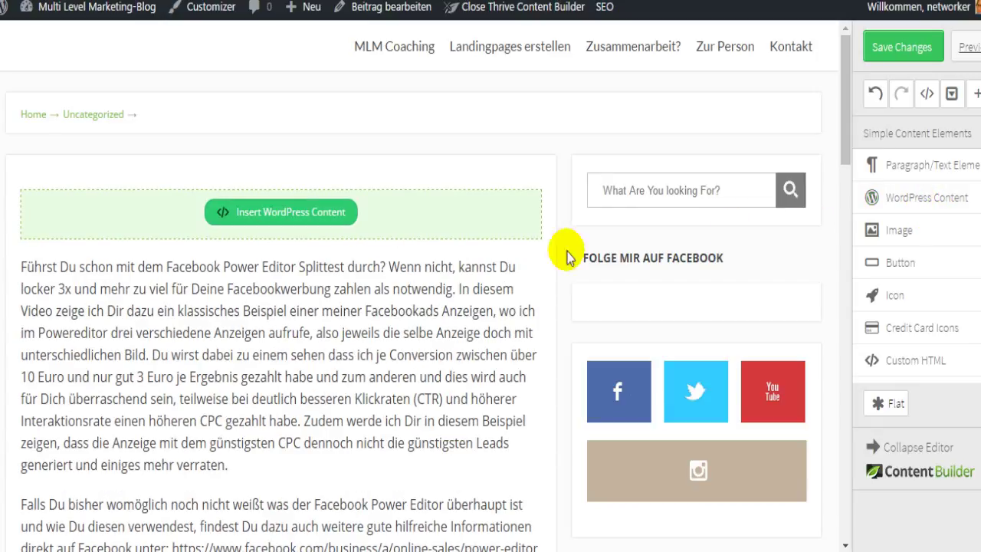
{"action": "left_click", "coordinate": [258, 217]}
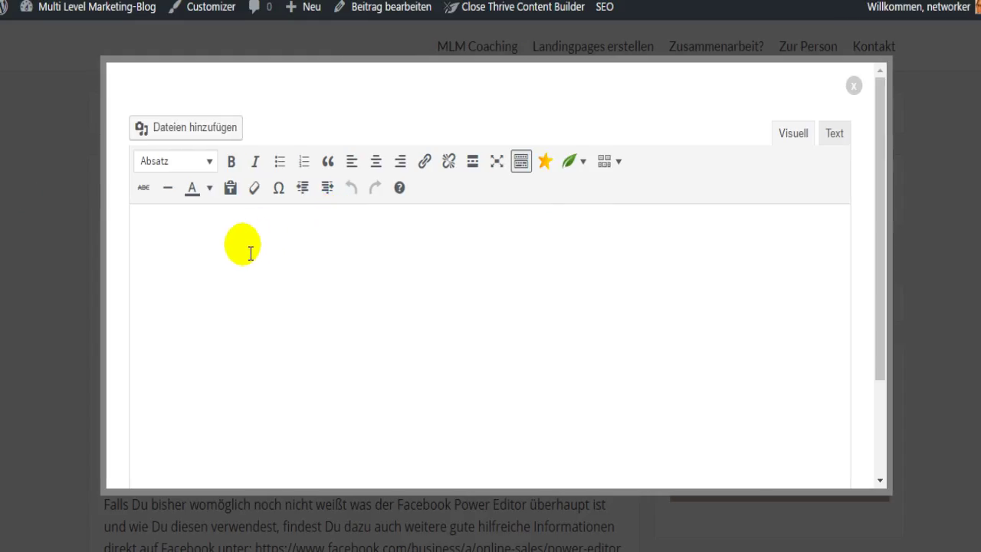
{"action": "right_click", "coordinate": [339, 254]}
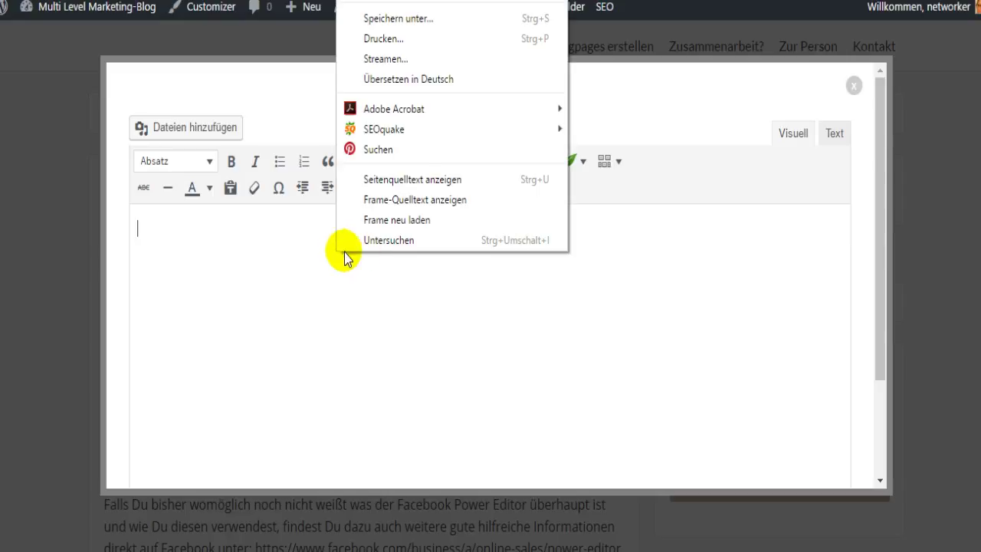
{"action": "left_click", "coordinate": [237, 256]}
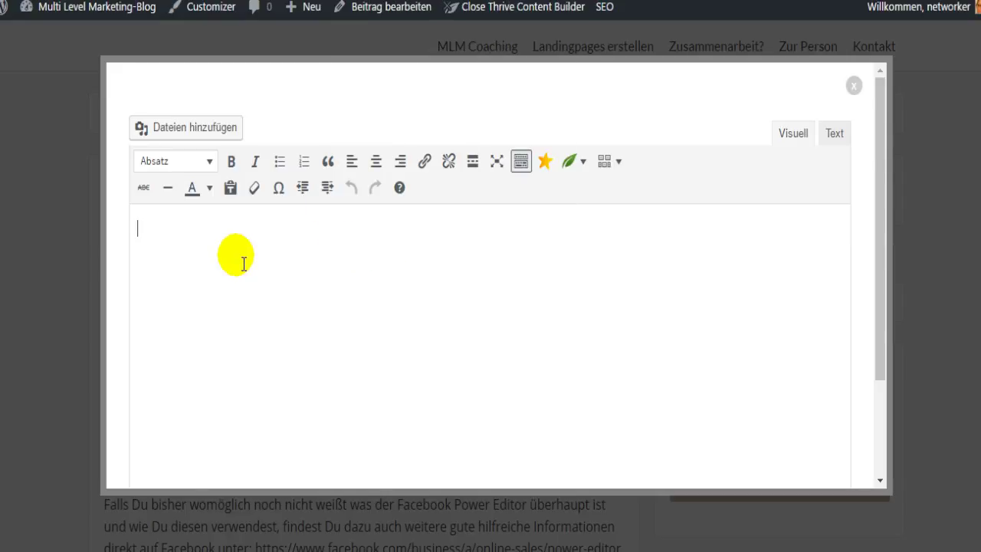
{"action": "key", "text": "ctrl+v"}
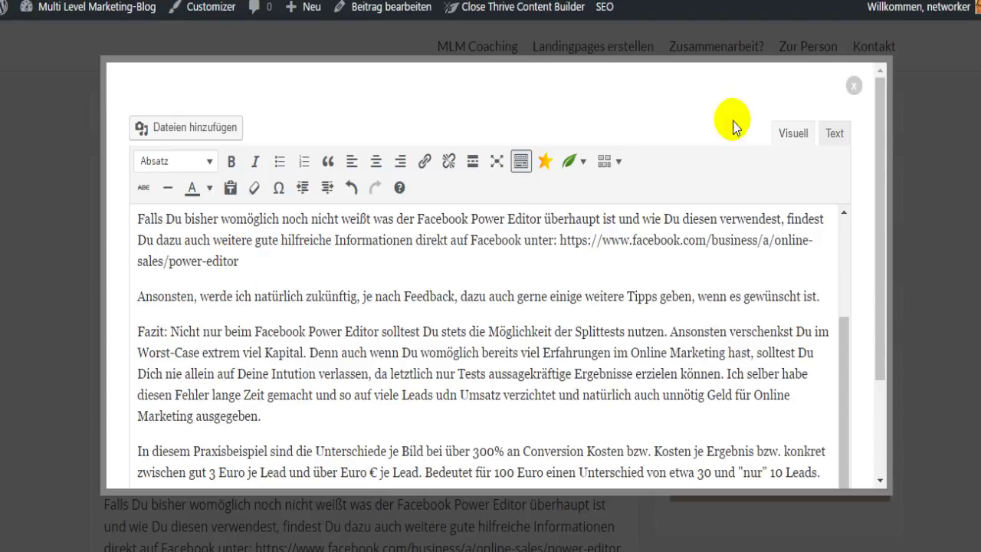
{"action": "left_click", "coordinate": [862, 92]}
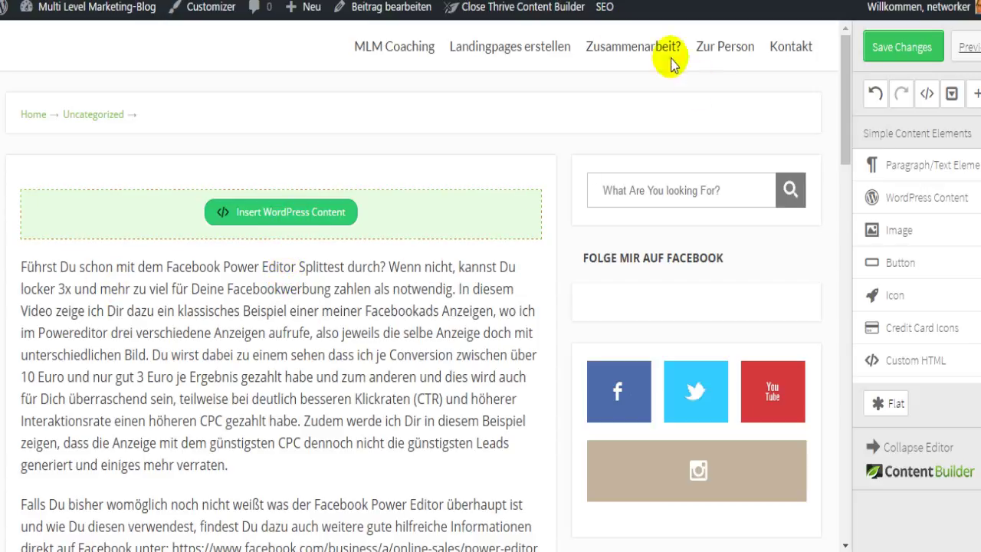
Return to the WordPress post editor and delete the entire body text of the post
{"action": "left_click", "coordinate": [522, 7]}
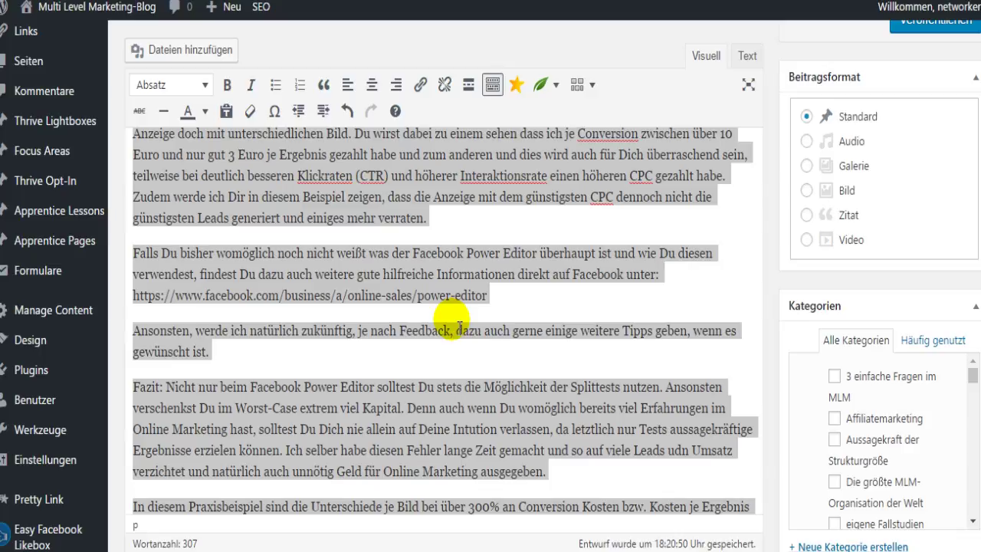
{"action": "scroll", "coordinate": [452, 317], "scroll_direction": "up", "scroll_amount": 2}
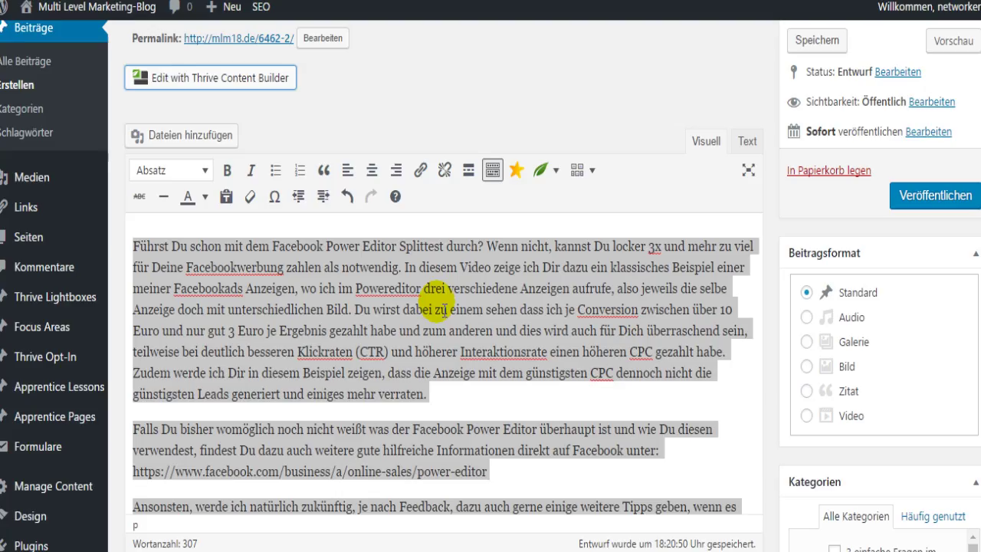
{"action": "left_click", "coordinate": [396, 270]}
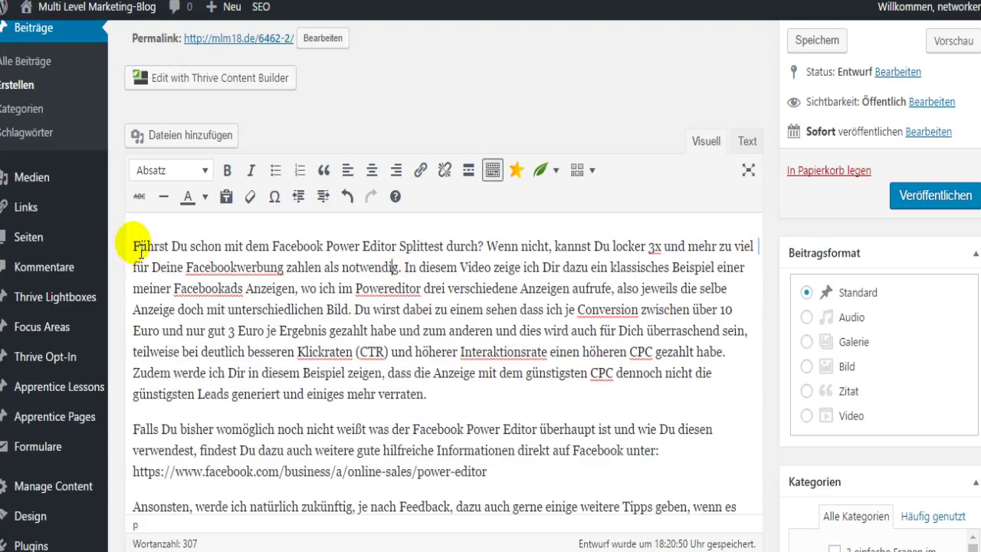
{"action": "left_click_drag", "start_coordinate": [134, 245], "coordinate": [581, 408]}
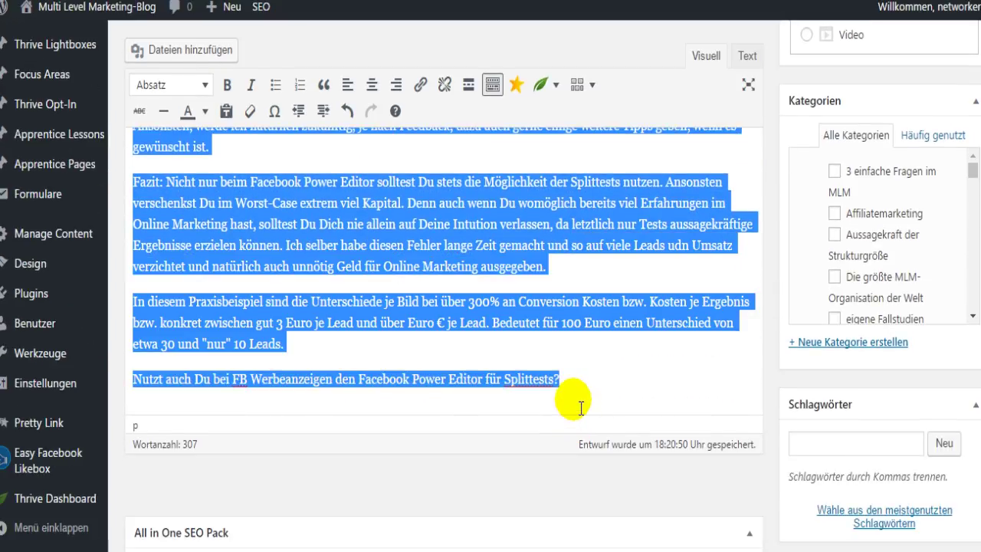
{"action": "key", "text": "BackSpace"}
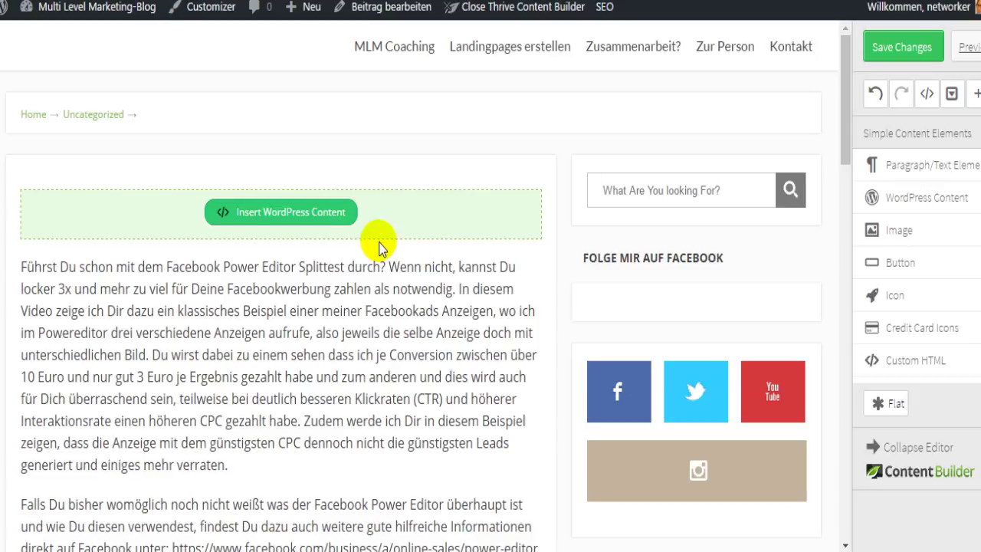
Paste the copied post text into the WordPress Content element in Thrive Content Builder, save it, and review the content area
{"action": "left_click", "coordinate": [312, 212]}
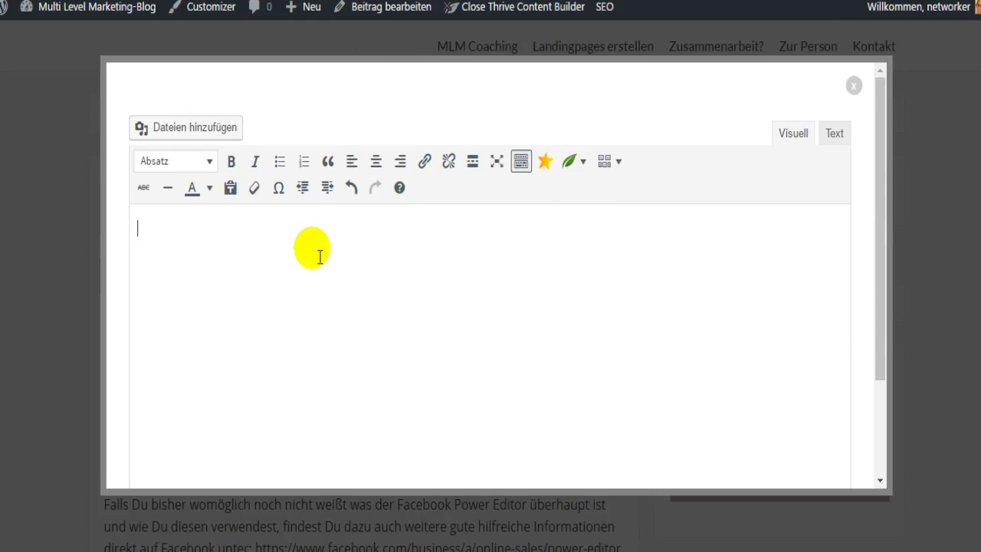
{"action": "key", "text": "ctrl+v"}
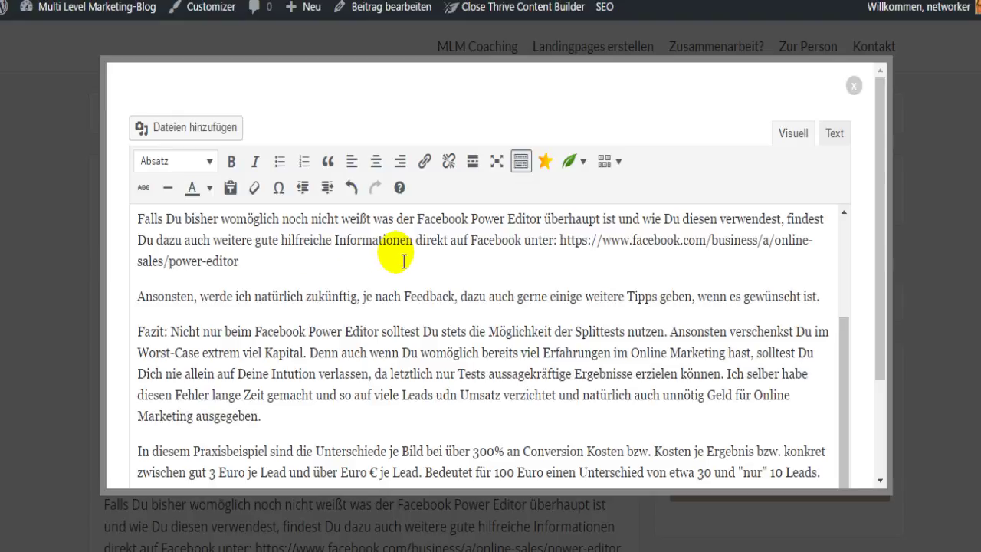
{"action": "scroll", "coordinate": [858, 262], "scroll_direction": "down", "scroll_amount": 2}
{"action": "scroll", "coordinate": [859, 357], "scroll_direction": "down", "scroll_amount": 3}
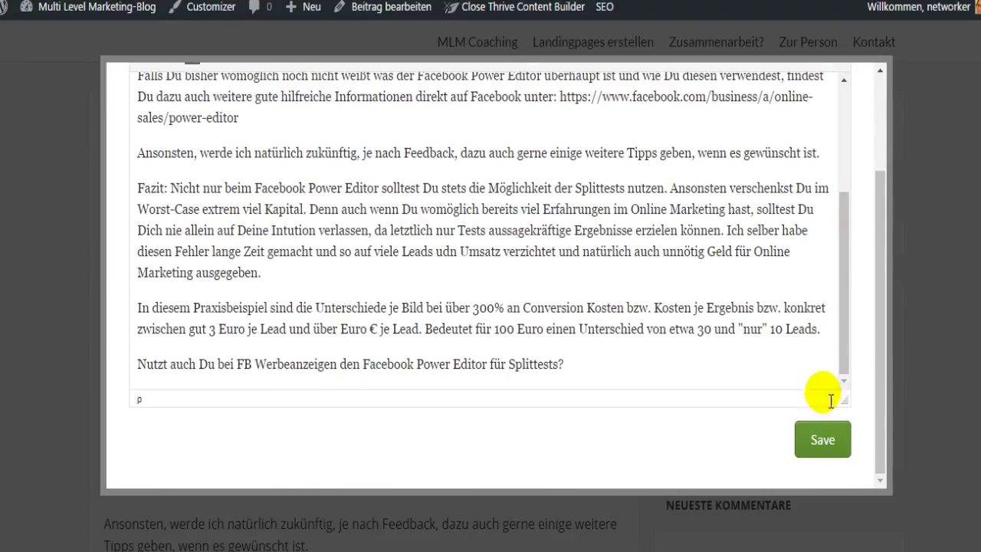
{"action": "left_click", "coordinate": [821, 445]}
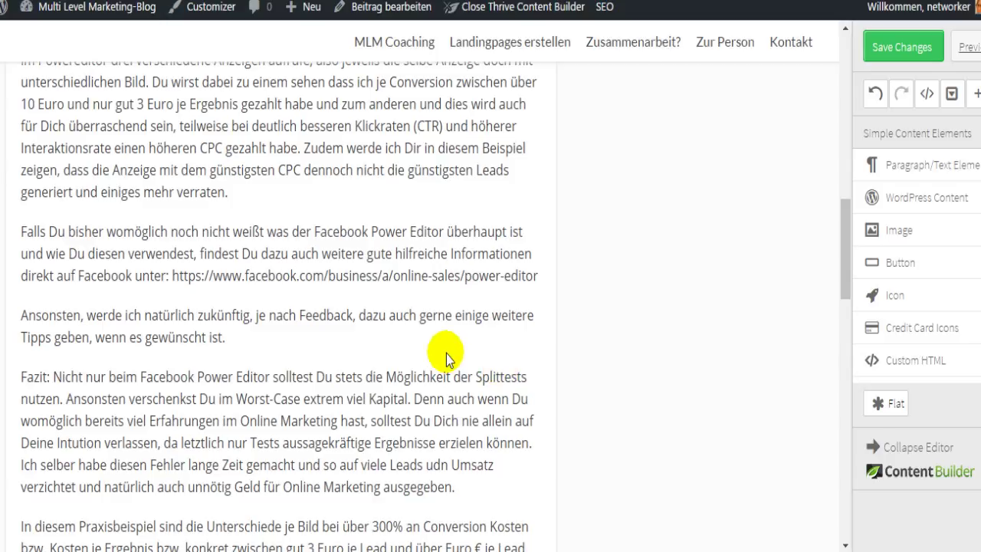
{"action": "scroll", "coordinate": [434, 352], "scroll_direction": "up", "scroll_amount": 4}
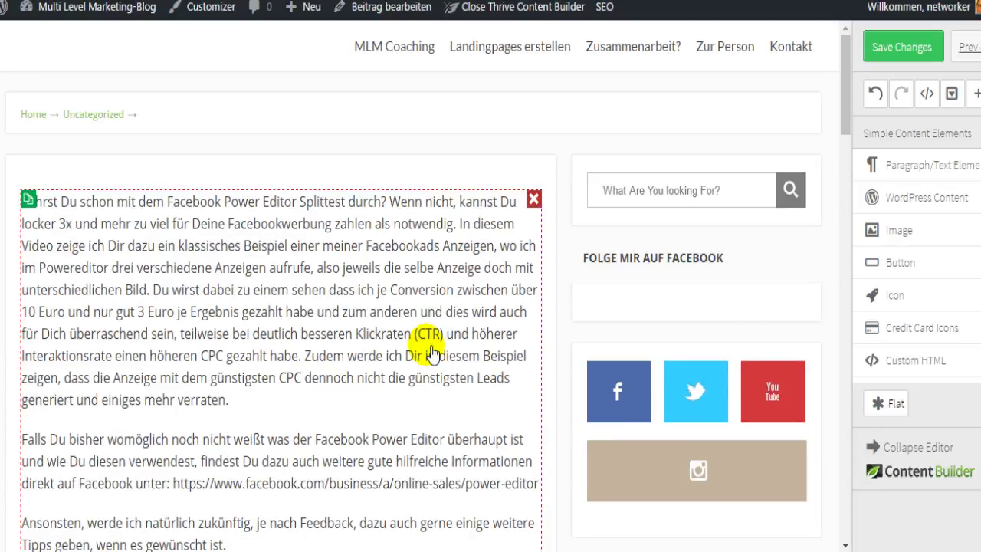
{"action": "scroll", "coordinate": [430, 352], "scroll_direction": "down", "scroll_amount": 6}
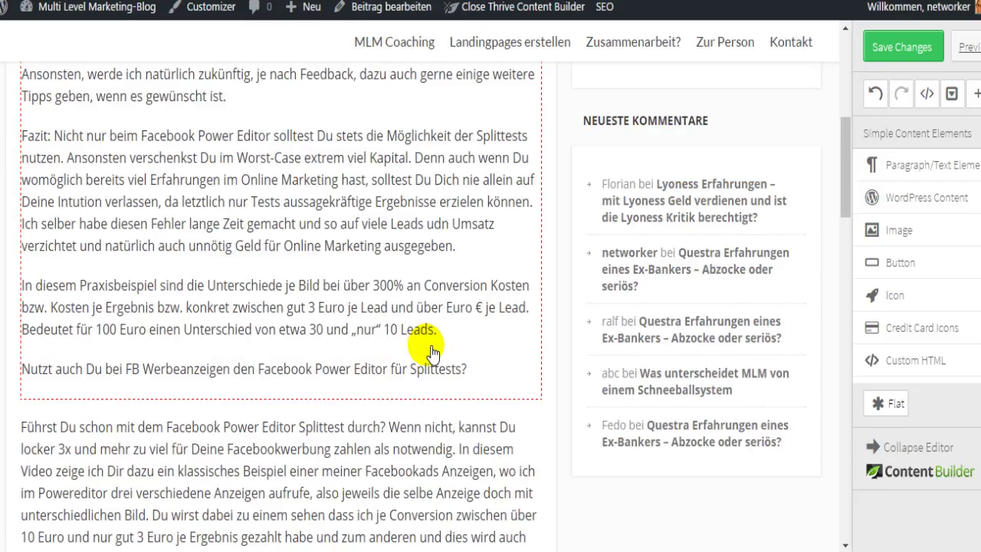
{"action": "scroll", "coordinate": [433, 352], "scroll_direction": "up", "scroll_amount": 6}
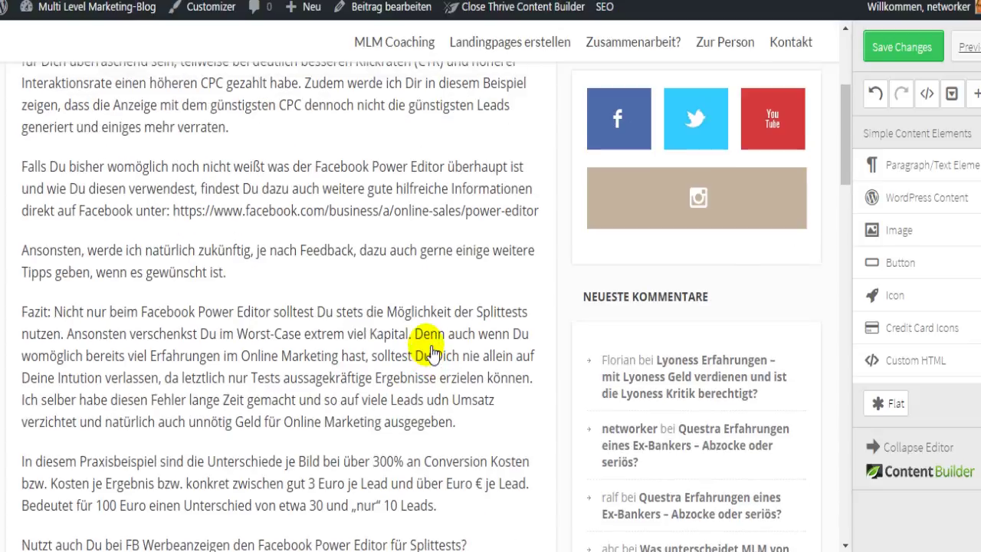
{"action": "scroll", "coordinate": [433, 353], "scroll_direction": "down", "scroll_amount": 1}
{"action": "scroll", "coordinate": [433, 352], "scroll_direction": "up", "scroll_amount": 1}
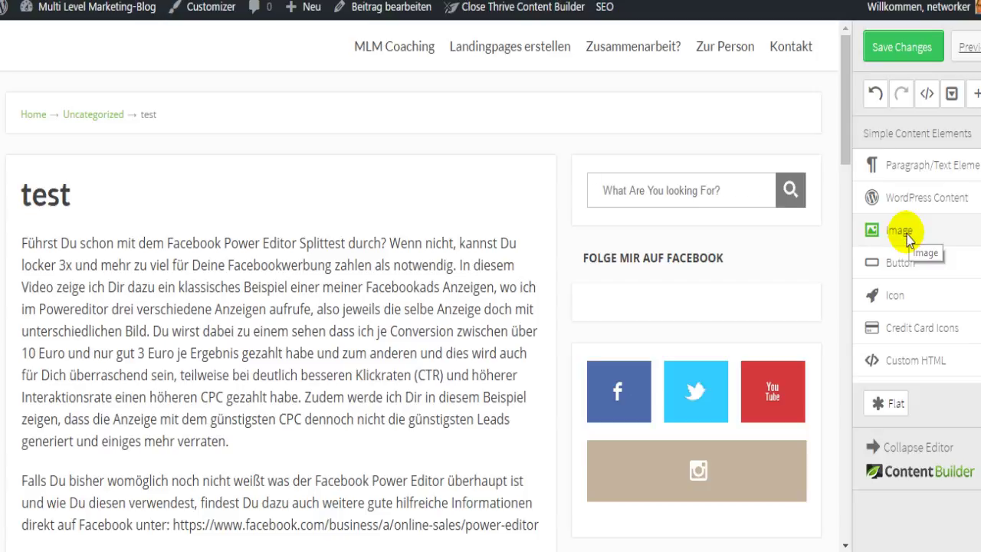
Insert an Image element below the post text, open its media library without choosing a file, and remove the element
{"action": "left_click_drag", "start_coordinate": [914, 242], "coordinate": [428, 221]}
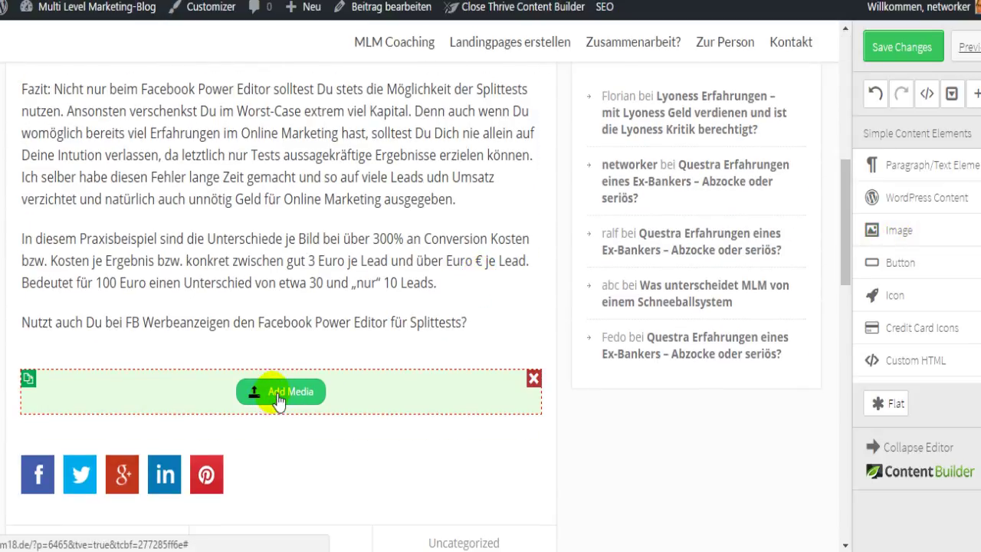
{"action": "left_click", "coordinate": [281, 397]}
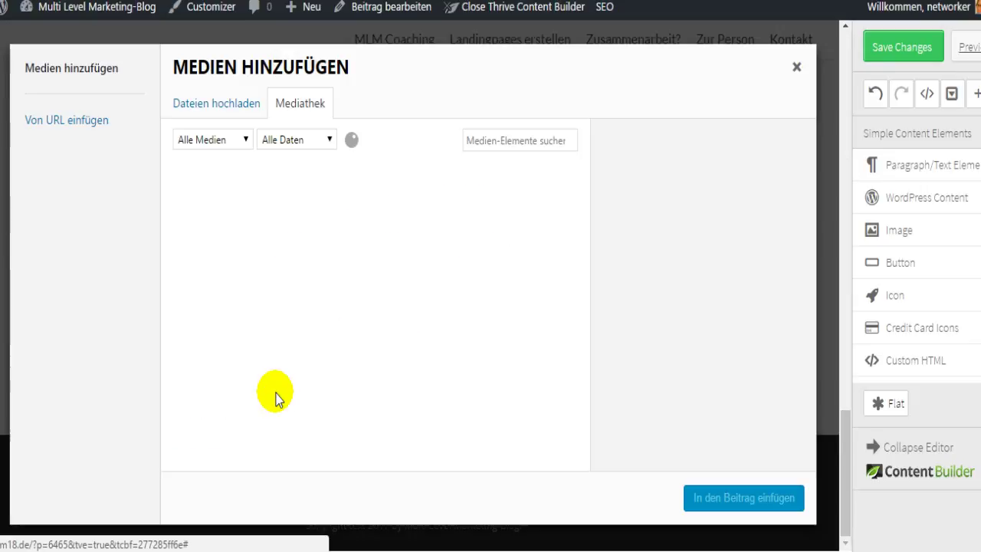
{"action": "left_click", "coordinate": [797, 68]}
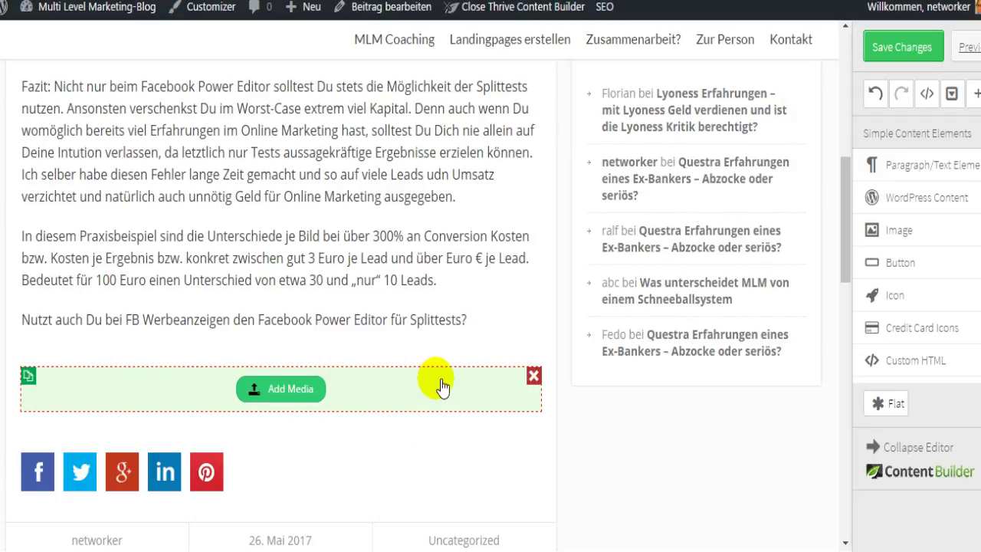
{"action": "left_click", "coordinate": [534, 376]}
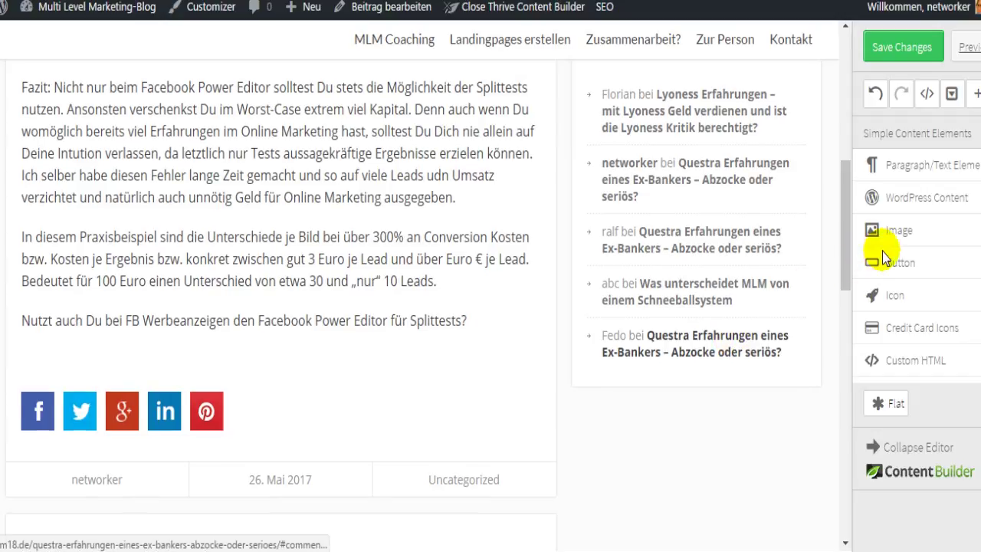
Insert a Button element below the post text and open its settings
{"action": "scroll", "coordinate": [930, 288], "scroll_direction": "up", "scroll_amount": 3}
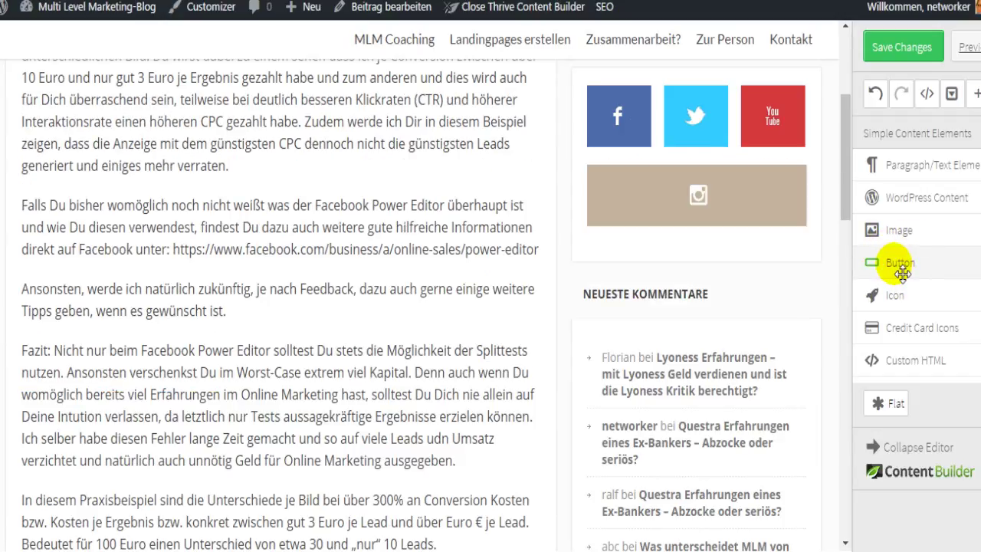
{"action": "left_click_drag", "start_coordinate": [902, 272], "coordinate": [391, 330]}
{"action": "scroll", "coordinate": [367, 337], "scroll_direction": "down", "scroll_amount": 4}
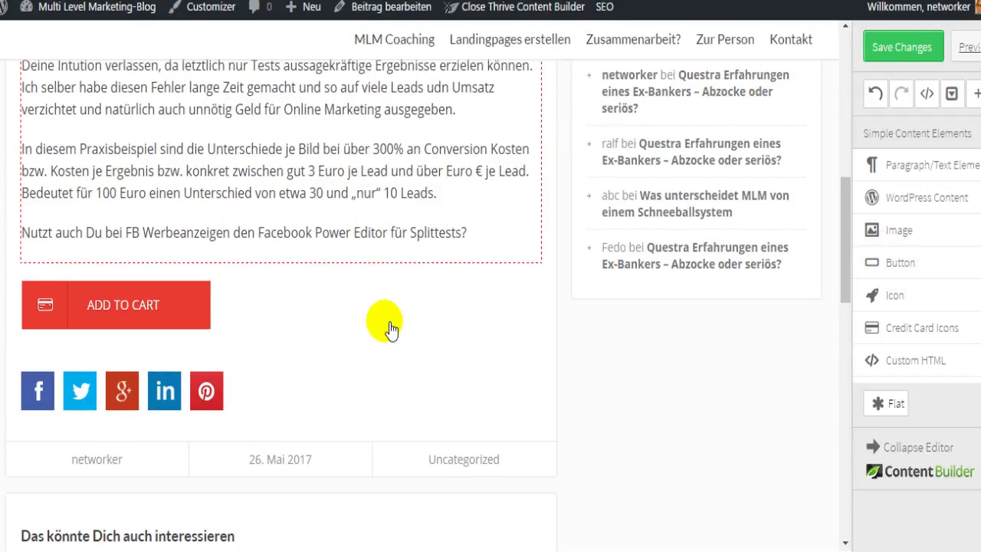
{"action": "left_click", "coordinate": [130, 320]}
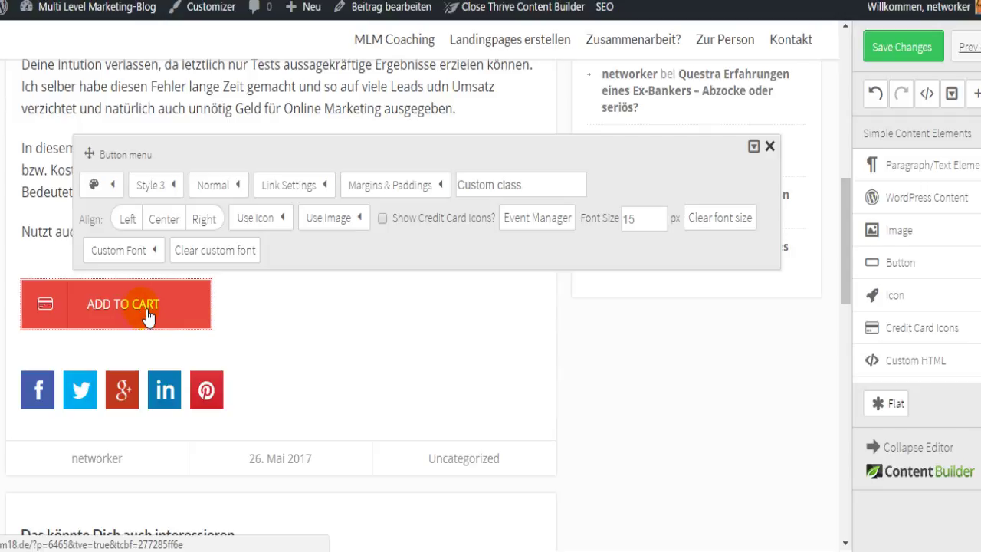
Try center and right alignment on the Add to Cart button, and align it left again
{"action": "left_click", "coordinate": [164, 220]}
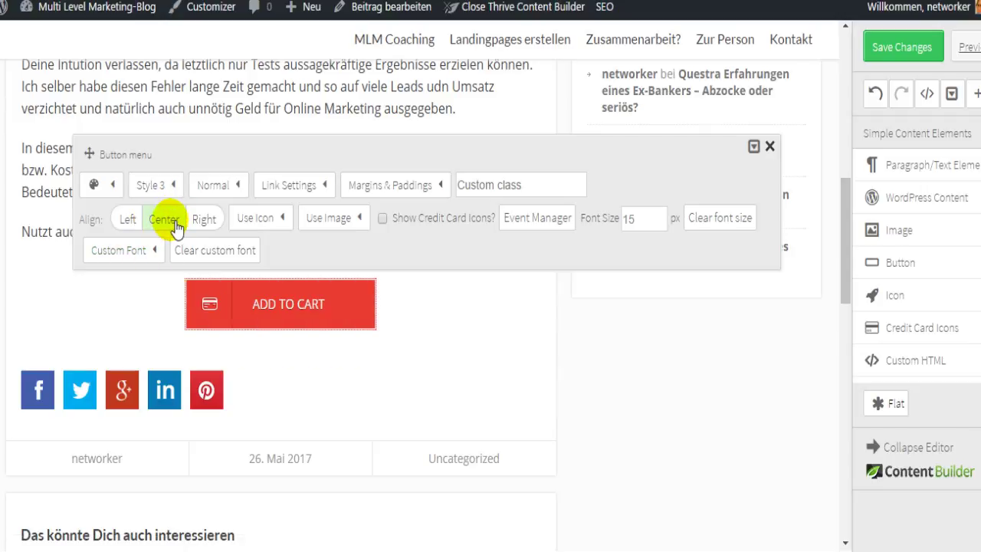
{"action": "left_click", "coordinate": [209, 222]}
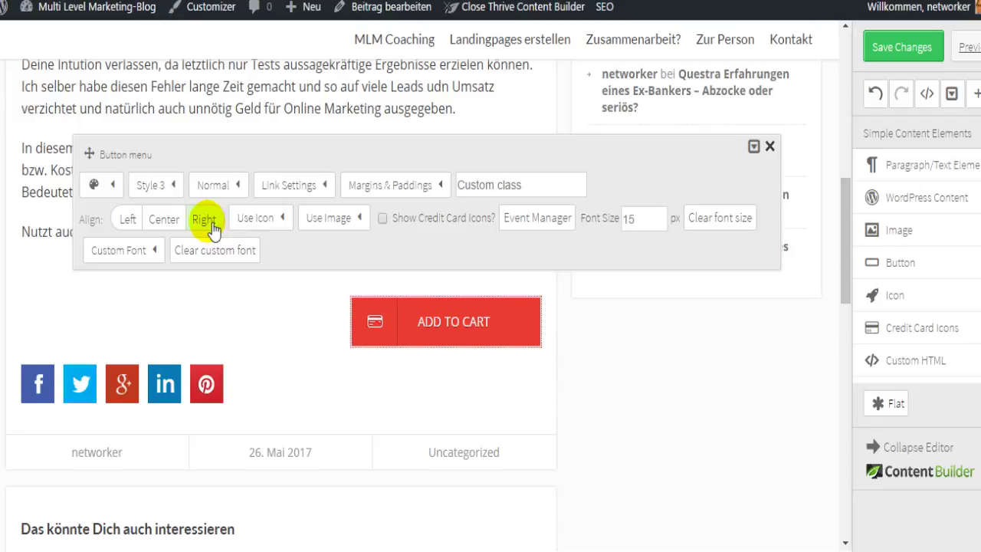
{"action": "left_click", "coordinate": [167, 221]}
{"action": "left_click", "coordinate": [128, 219]}
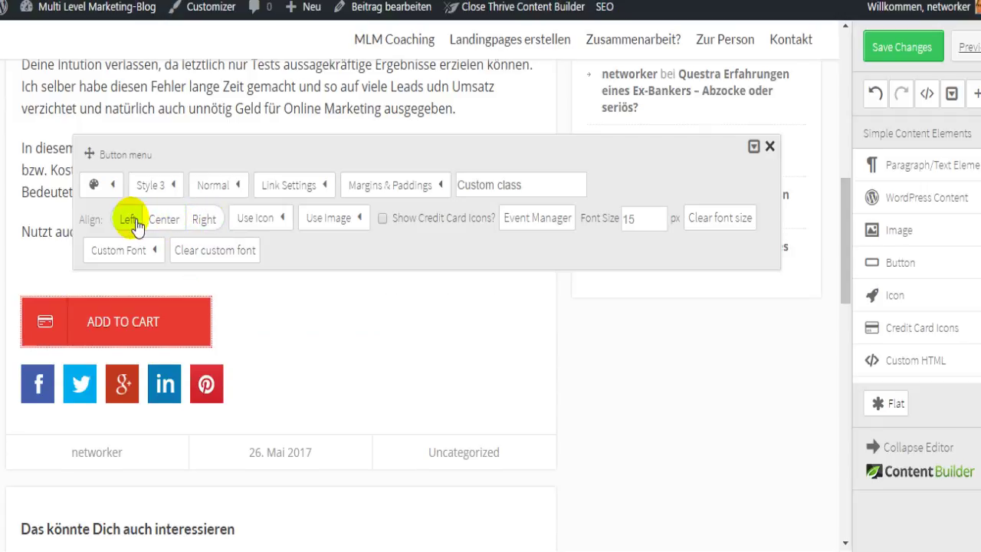
Set the Add to Cart button's image size to 24 px and check its margin and padding options
{"action": "left_click", "coordinate": [363, 219]}
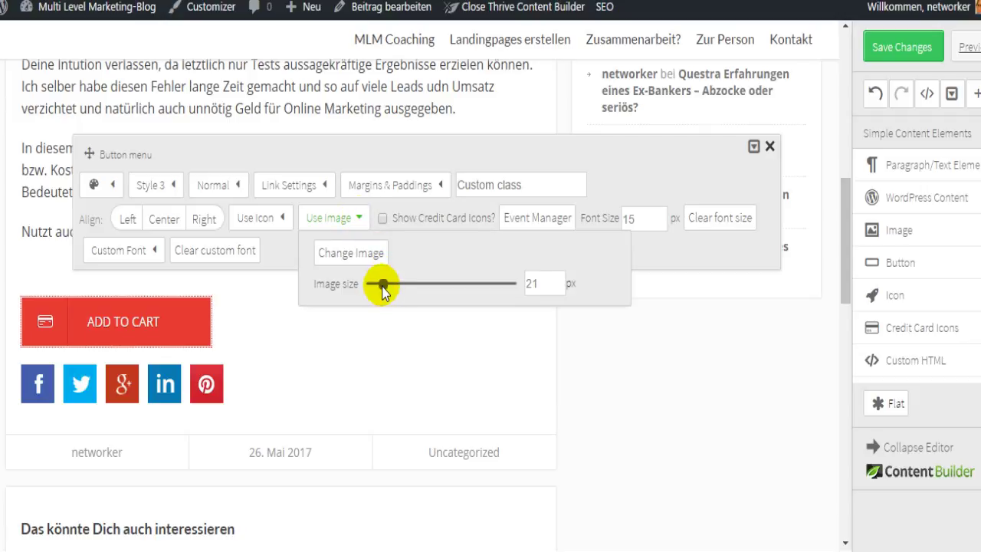
{"action": "left_click_drag", "start_coordinate": [382, 284], "coordinate": [385, 284]}
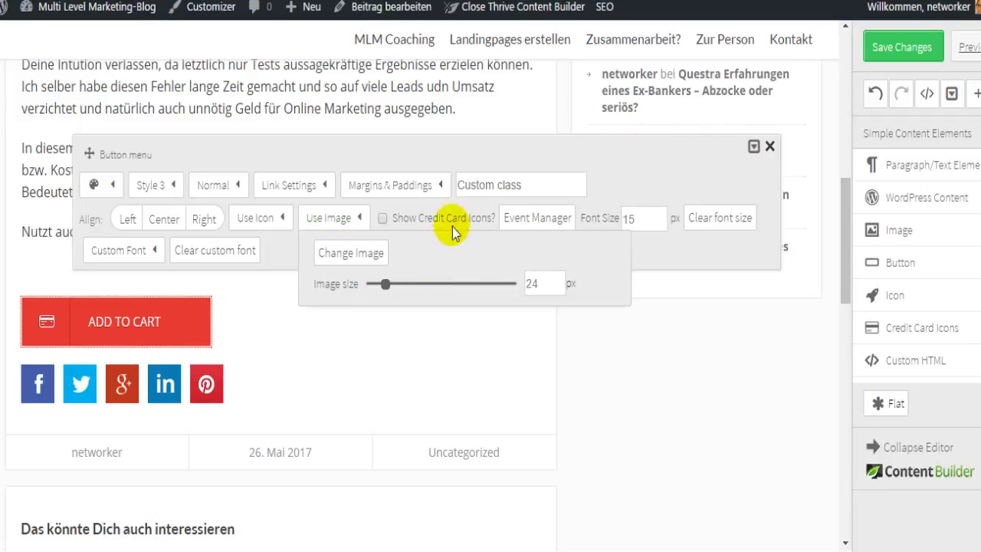
{"action": "left_click", "coordinate": [436, 193]}
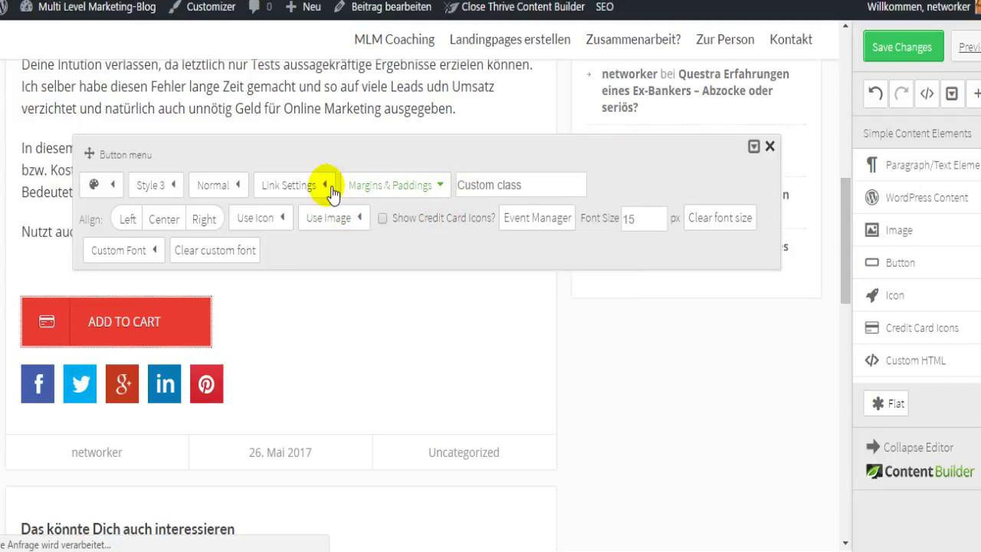
Try Styles 1 to 5 on the Add to Cart button and set it to Style 6
{"action": "left_click", "coordinate": [181, 186]}
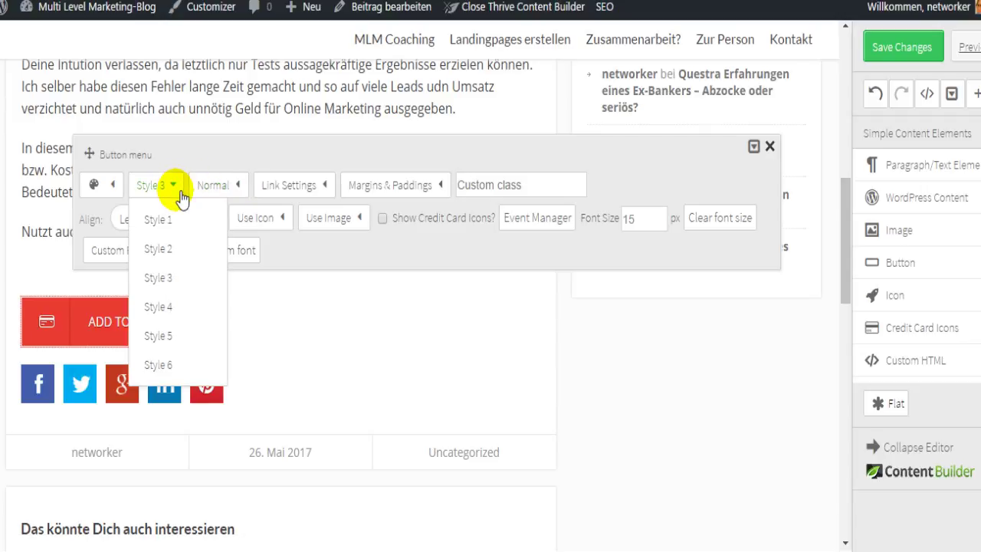
{"action": "left_click", "coordinate": [181, 214]}
{"action": "left_click", "coordinate": [175, 187]}
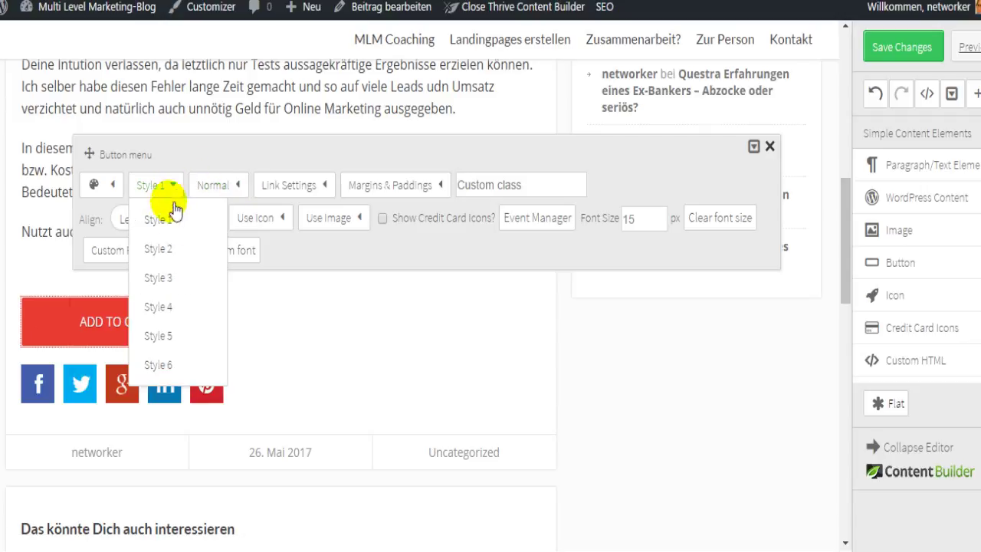
{"action": "left_click", "coordinate": [175, 246]}
{"action": "left_click", "coordinate": [176, 189]}
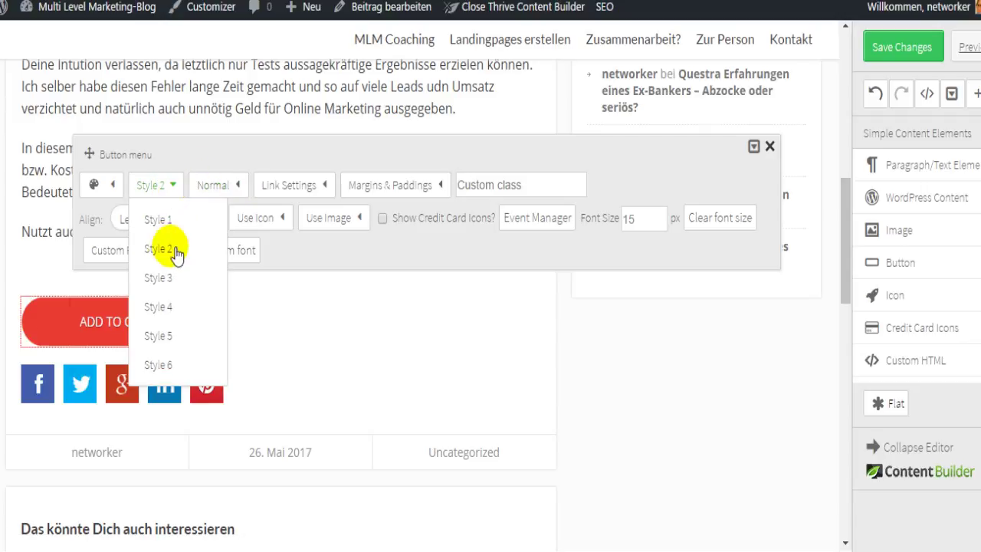
{"action": "left_click", "coordinate": [176, 306]}
{"action": "left_click", "coordinate": [165, 185]}
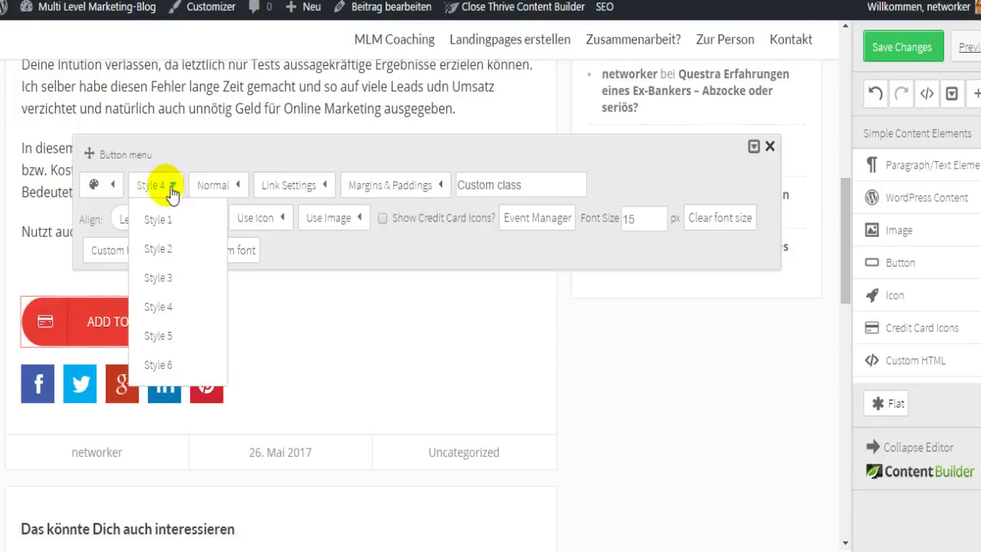
{"action": "left_click", "coordinate": [176, 277]}
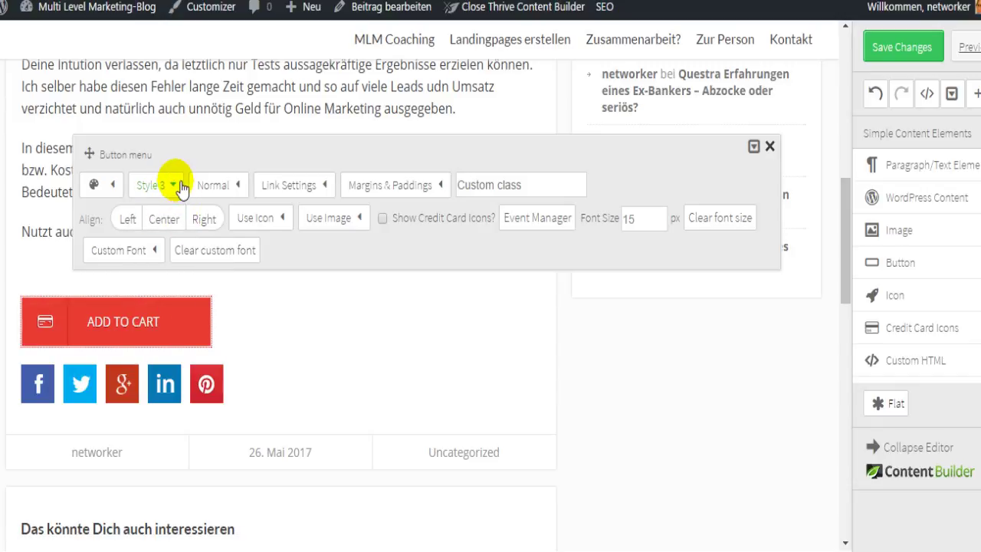
{"action": "left_click", "coordinate": [165, 185]}
{"action": "left_click", "coordinate": [169, 335]}
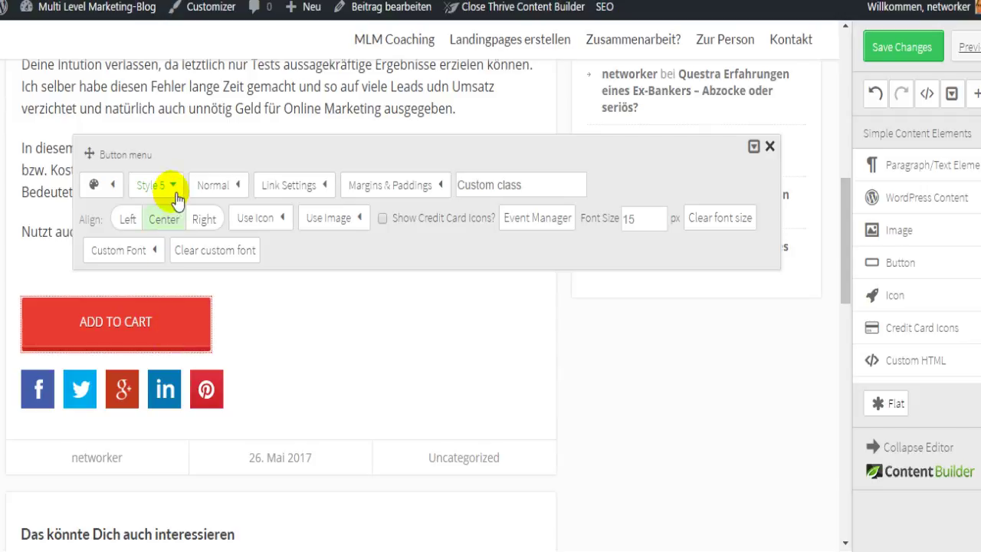
{"action": "left_click", "coordinate": [168, 186]}
{"action": "left_click", "coordinate": [162, 370]}
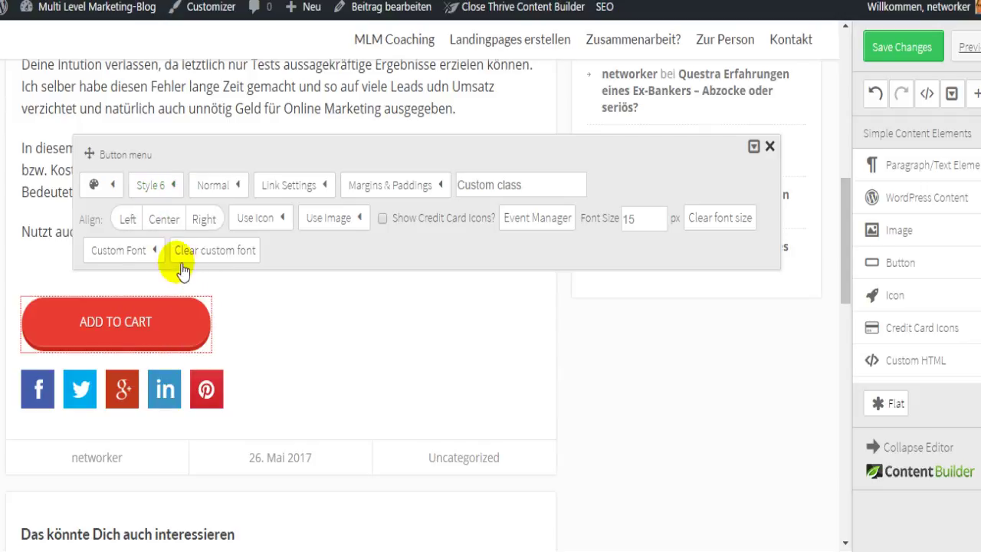
Apply the orange default color to the Add to Cart button
{"action": "left_click", "coordinate": [115, 188]}
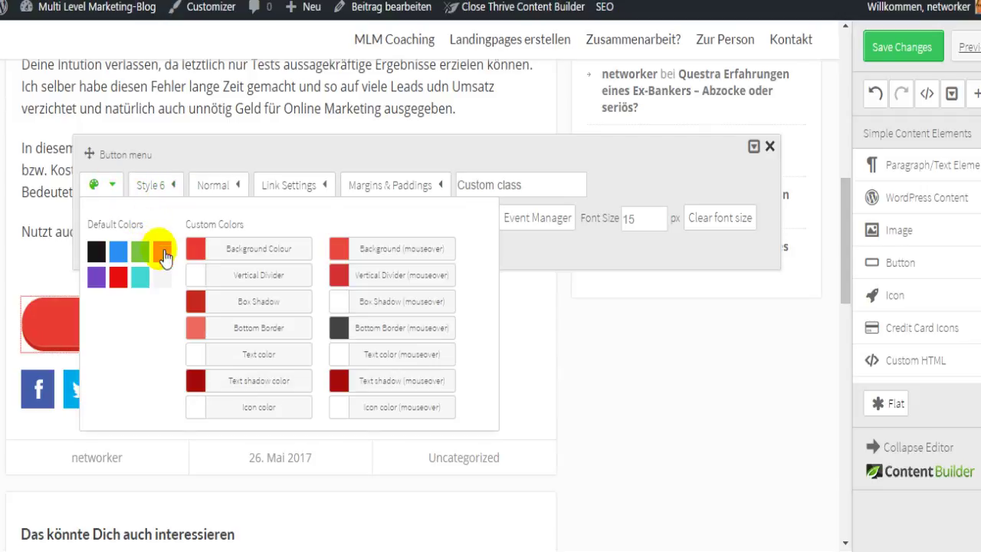
{"action": "left_click", "coordinate": [161, 252]}
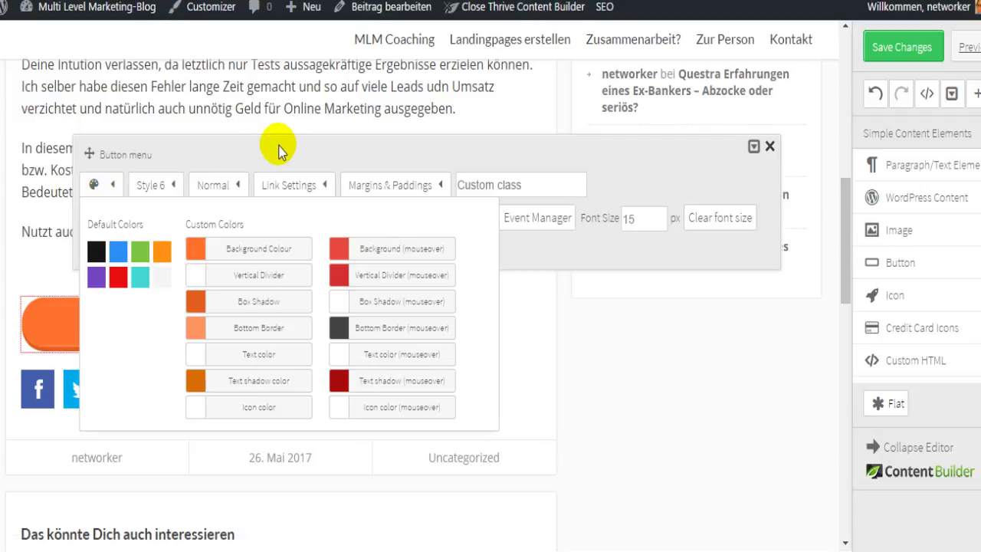
{"action": "left_click", "coordinate": [598, 247]}
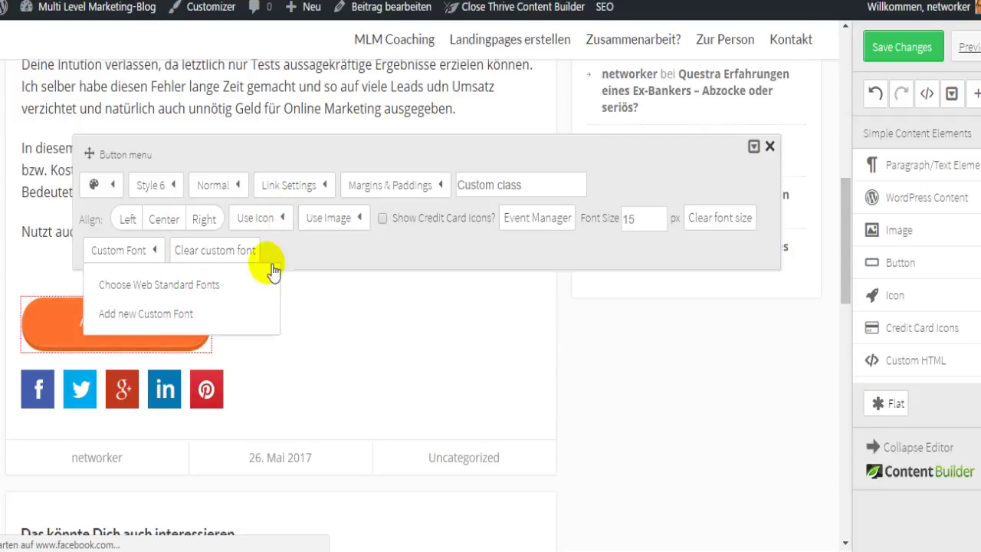
Check the Add to Cart button's icon options and icon chooser without selecting an icon, and close its settings
{"action": "left_click", "coordinate": [261, 218]}
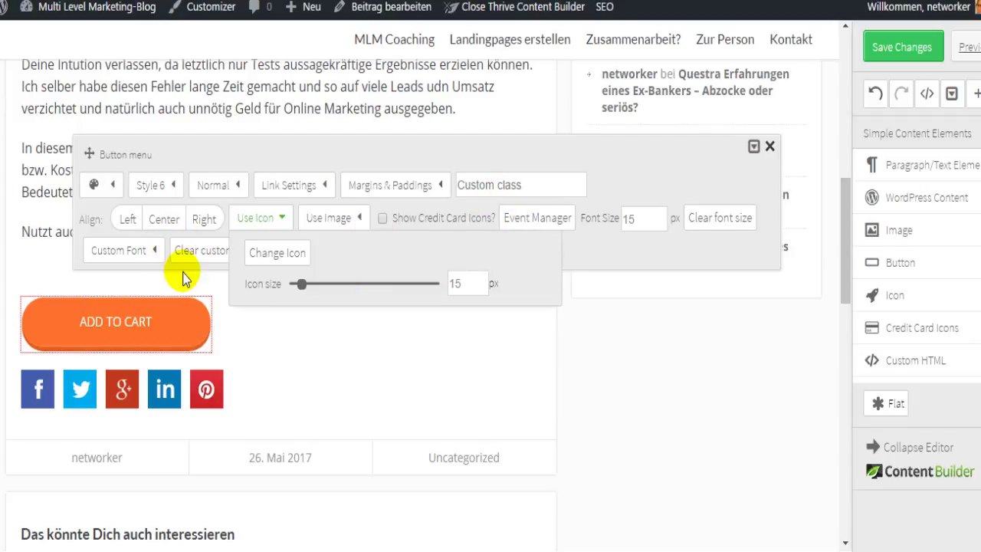
{"action": "left_click", "coordinate": [255, 255]}
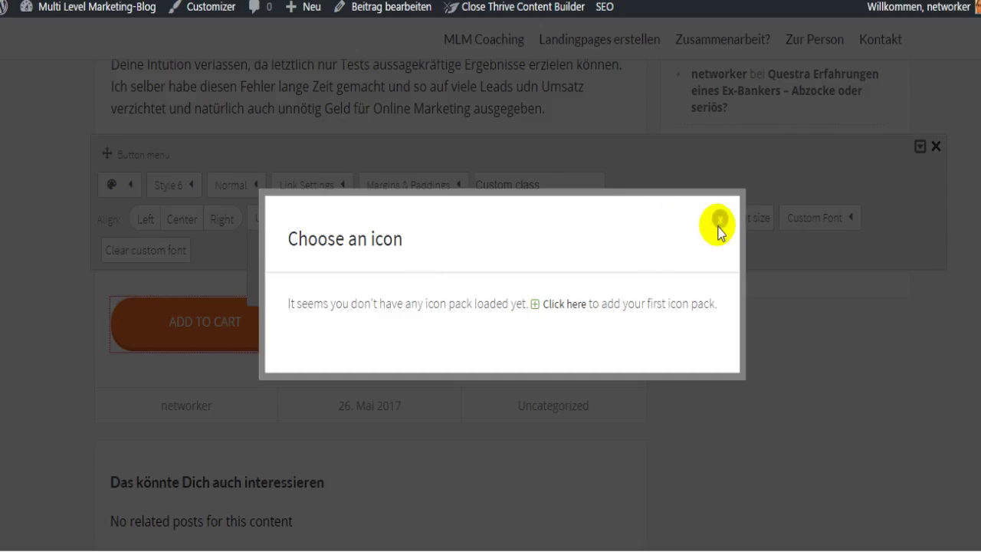
{"action": "left_click", "coordinate": [723, 224]}
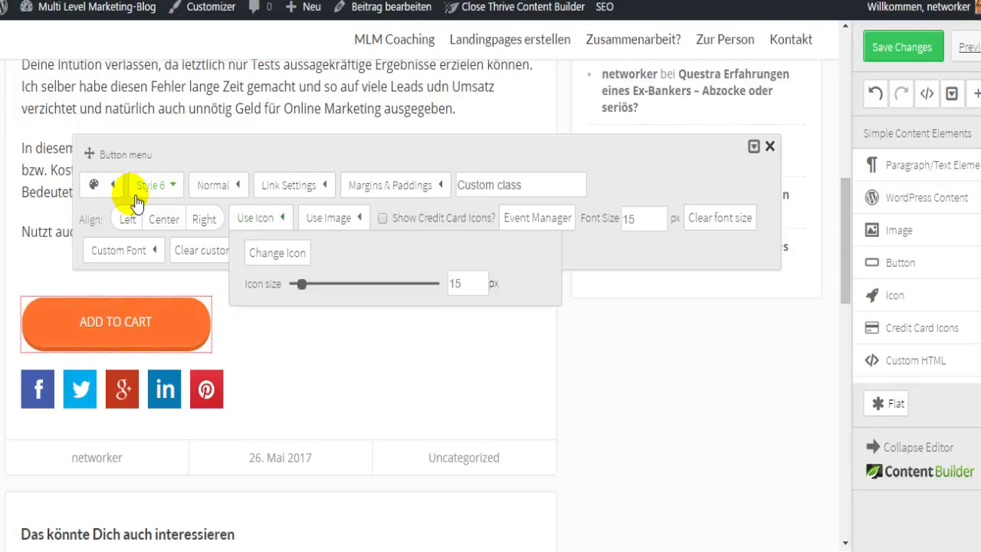
{"action": "left_click", "coordinate": [772, 148]}
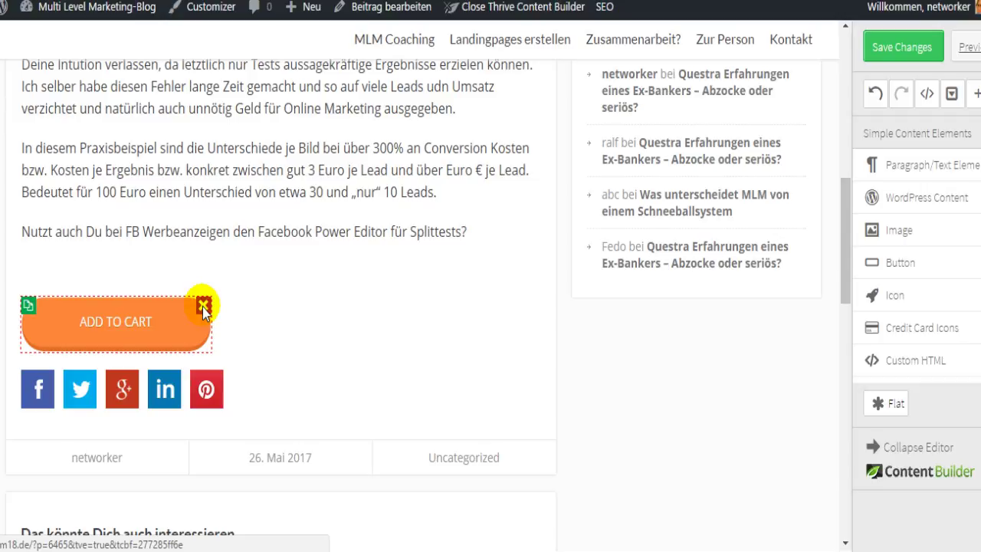
Change the Add to Cart button's text to "Klicken" in its link settings, and remove the button from the post
{"action": "left_click", "coordinate": [207, 311]}
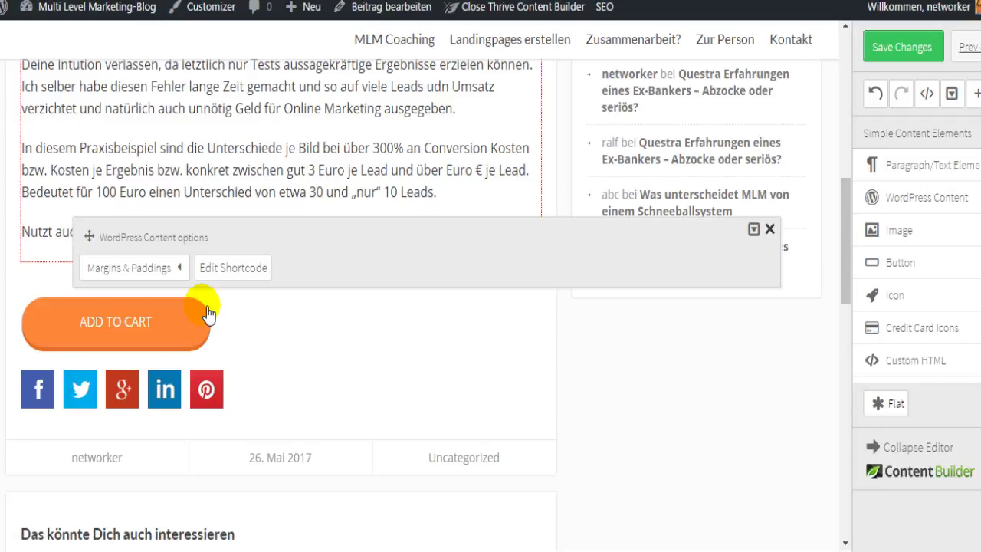
{"action": "left_click", "coordinate": [207, 311]}
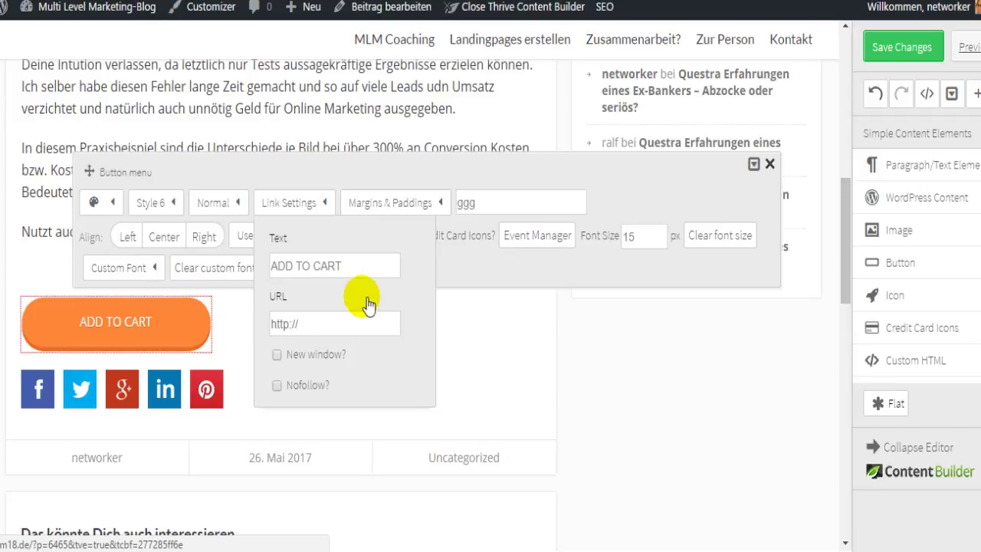
{"action": "left_click_drag", "start_coordinate": [349, 268], "coordinate": [273, 280]}
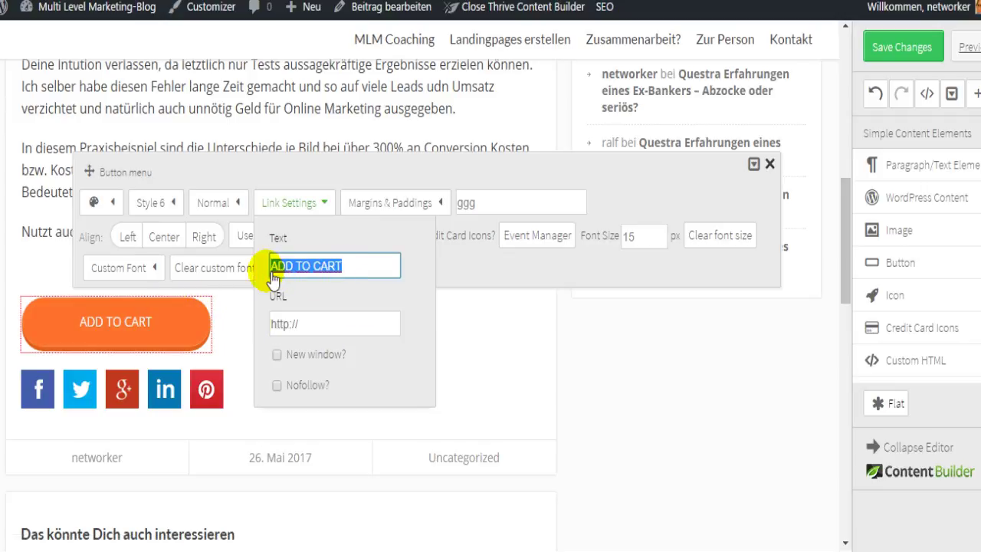
{"action": "type", "text": "Klicken"}
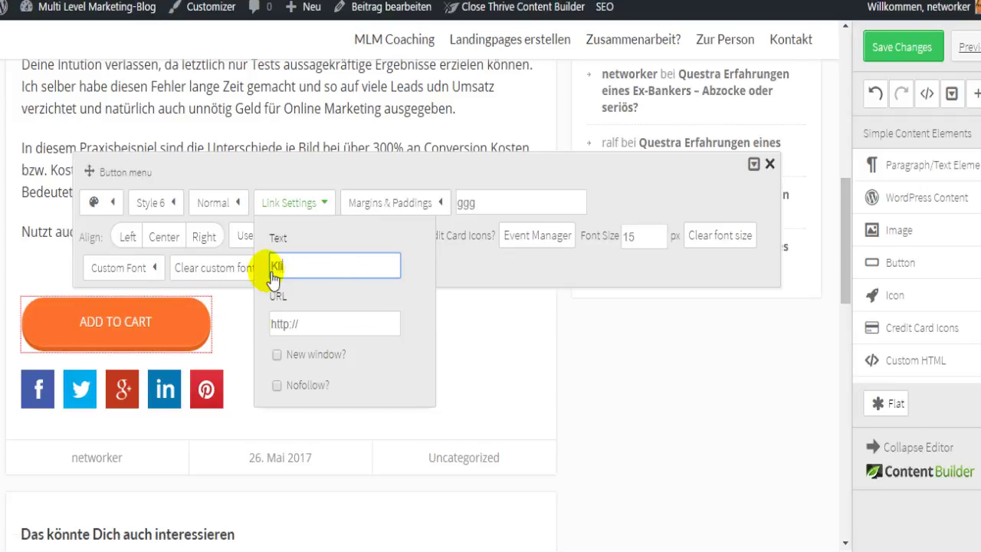
{"action": "left_click", "coordinate": [307, 324]}
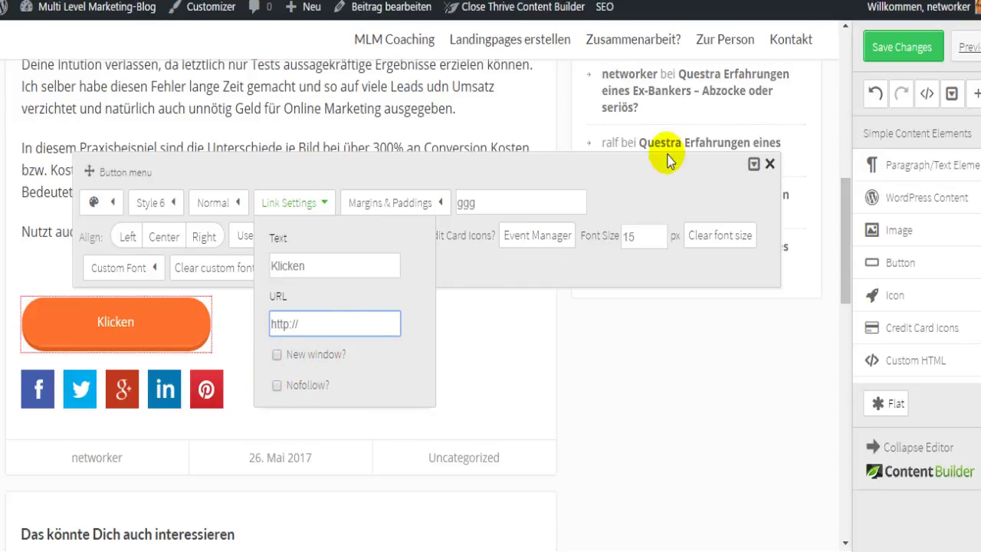
{"action": "left_click", "coordinate": [773, 165]}
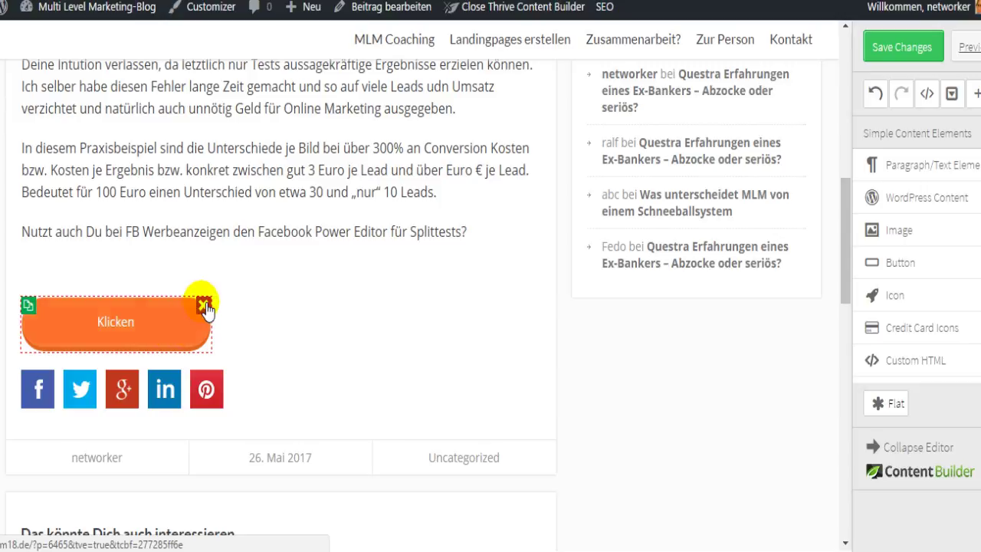
{"action": "left_click", "coordinate": [201, 301]}
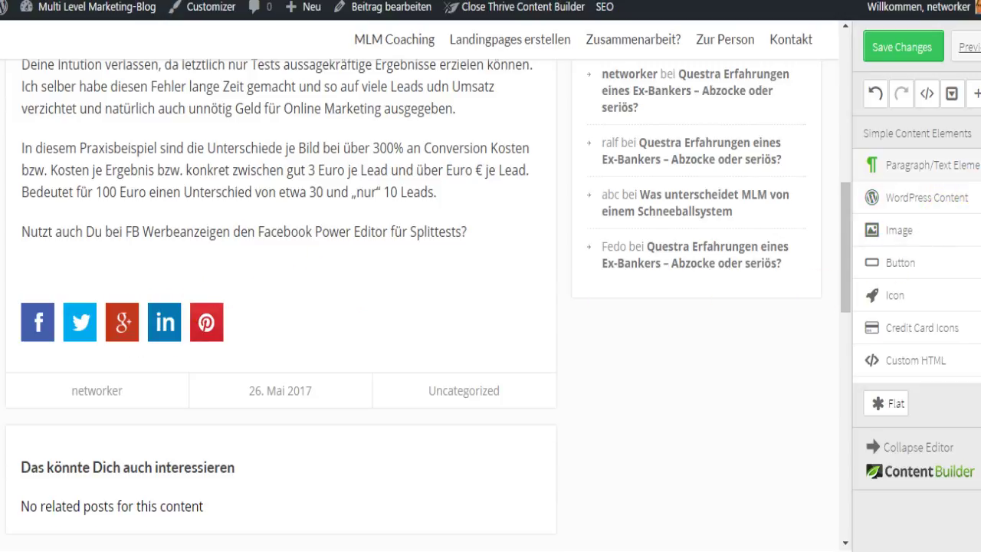
Insert a Credit Card Icons element below the post text and remove it
{"action": "scroll", "coordinate": [920, 253], "scroll_direction": "down", "scroll_amount": 1}
{"action": "scroll", "coordinate": [919, 253], "scroll_direction": "down", "scroll_amount": 2}
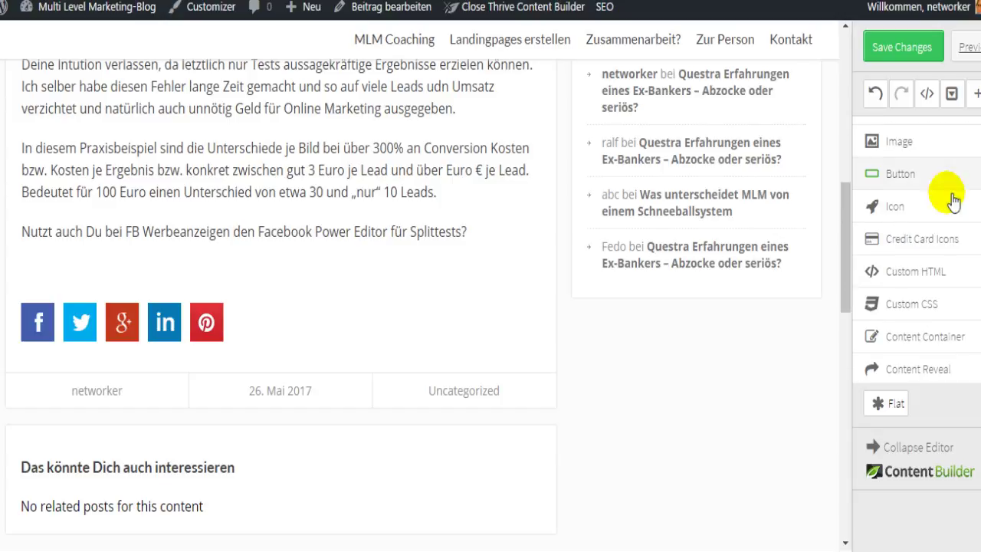
{"action": "left_click", "coordinate": [920, 246]}
{"action": "left_click_drag", "start_coordinate": [920, 249], "coordinate": [786, 269]}
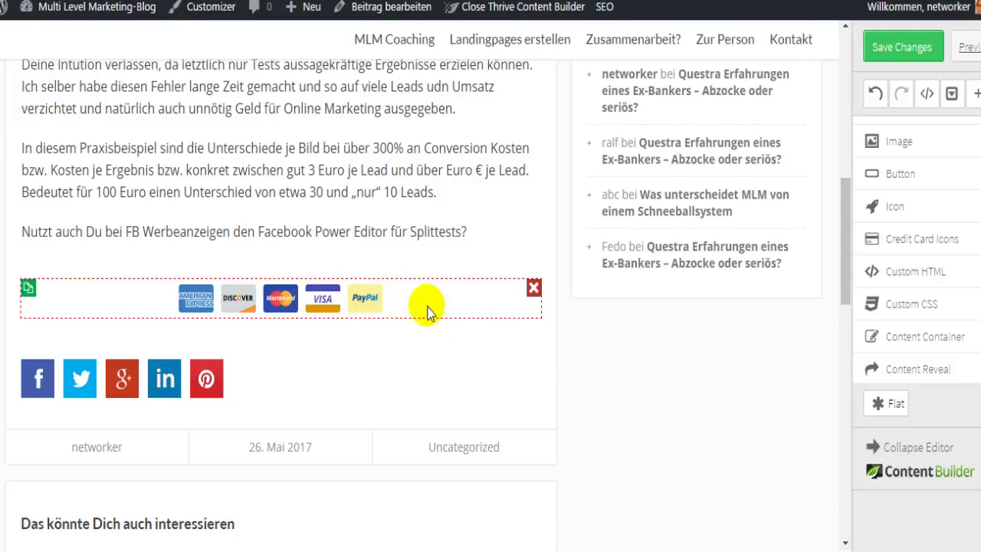
{"action": "left_click", "coordinate": [534, 287]}
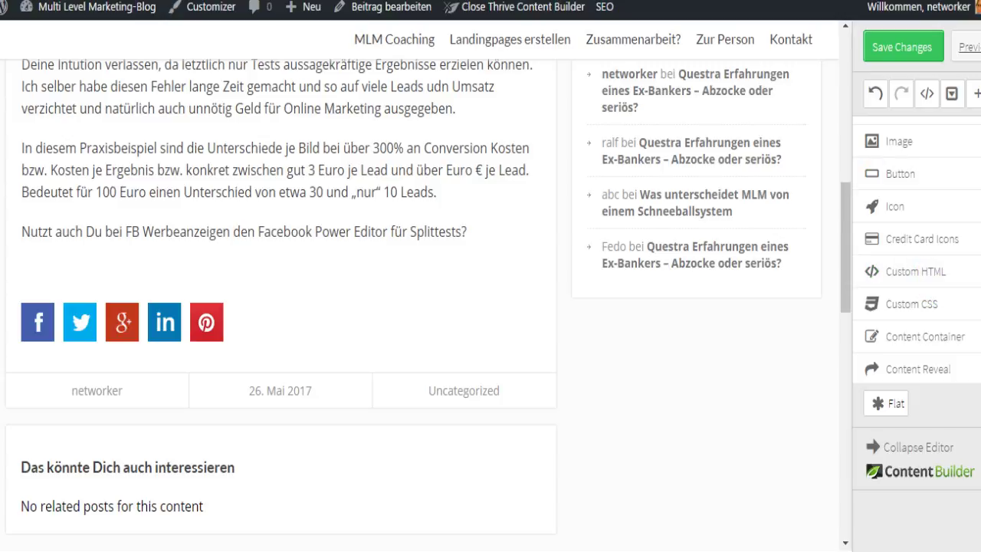
Insert a Content Container below the post text and check the formatting options of its placeholder text
{"action": "scroll", "coordinate": [941, 154], "scroll_direction": "down", "scroll_amount": 3}
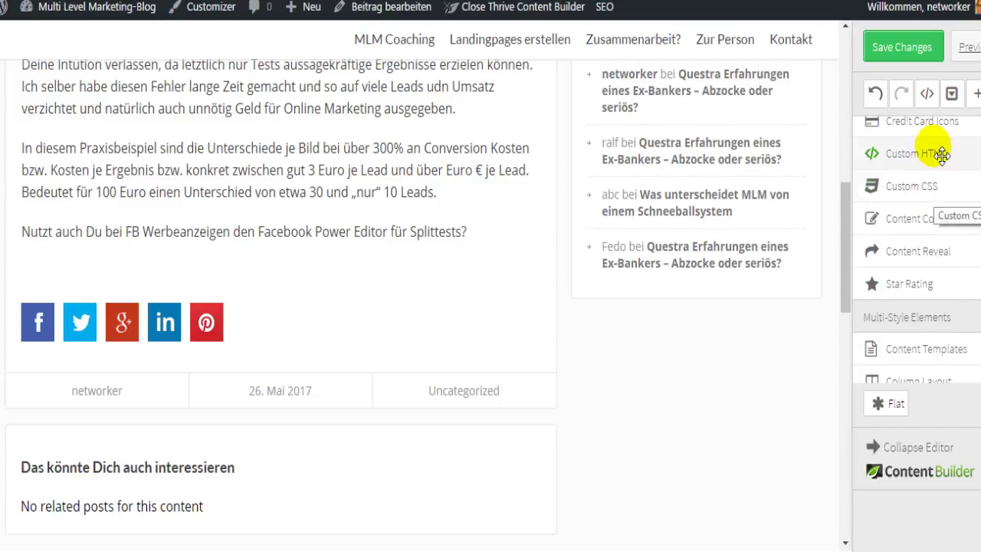
{"action": "left_click", "coordinate": [931, 222]}
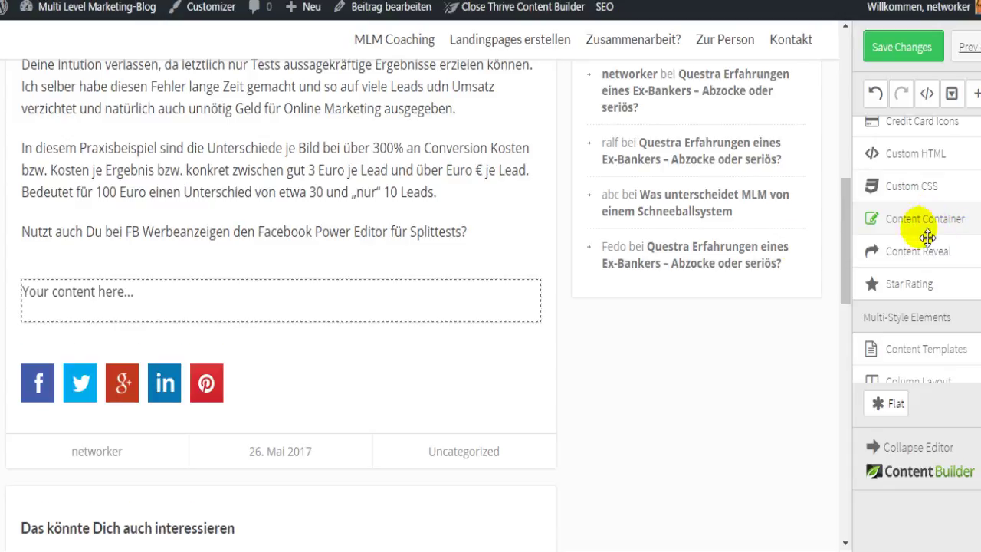
{"action": "left_click", "coordinate": [122, 299]}
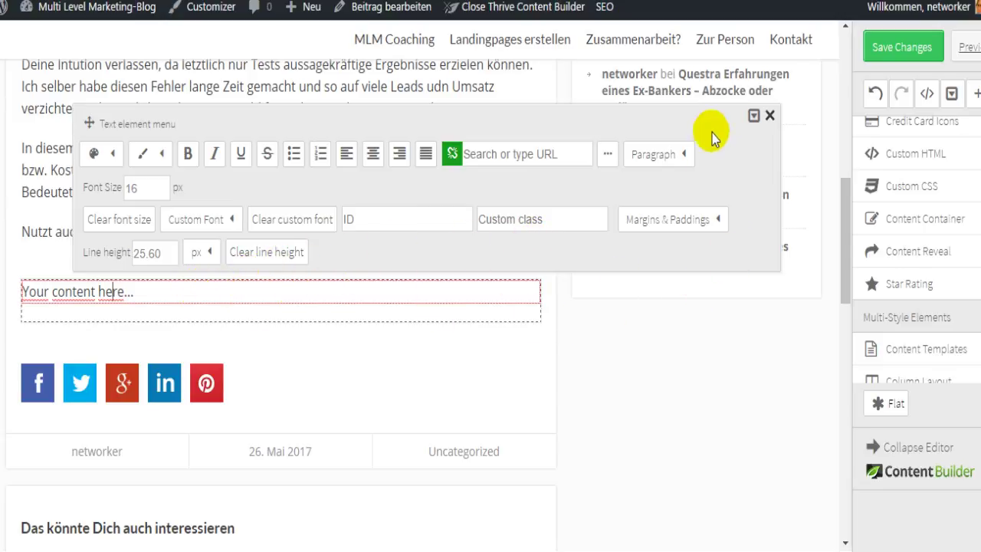
{"action": "left_click", "coordinate": [770, 115]}
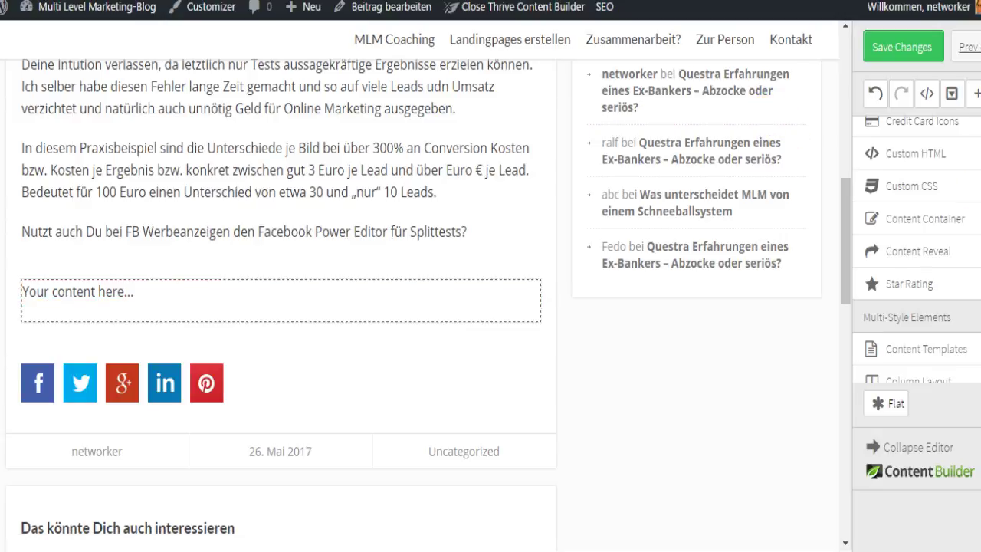
Insert a Content Reveal element below the Content Container, and remove both elements
{"action": "scroll", "coordinate": [936, 193], "scroll_direction": "down", "scroll_amount": 2}
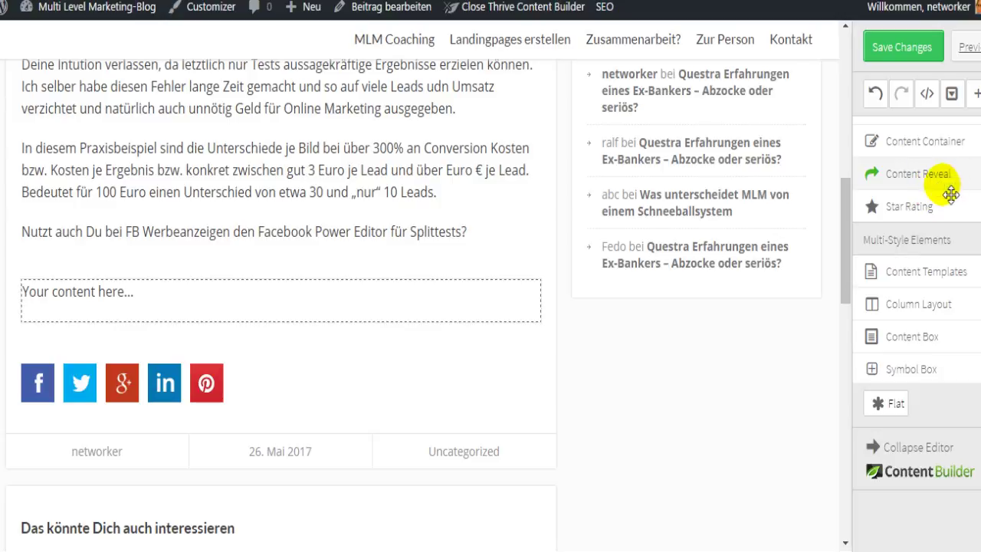
{"action": "left_click", "coordinate": [928, 184]}
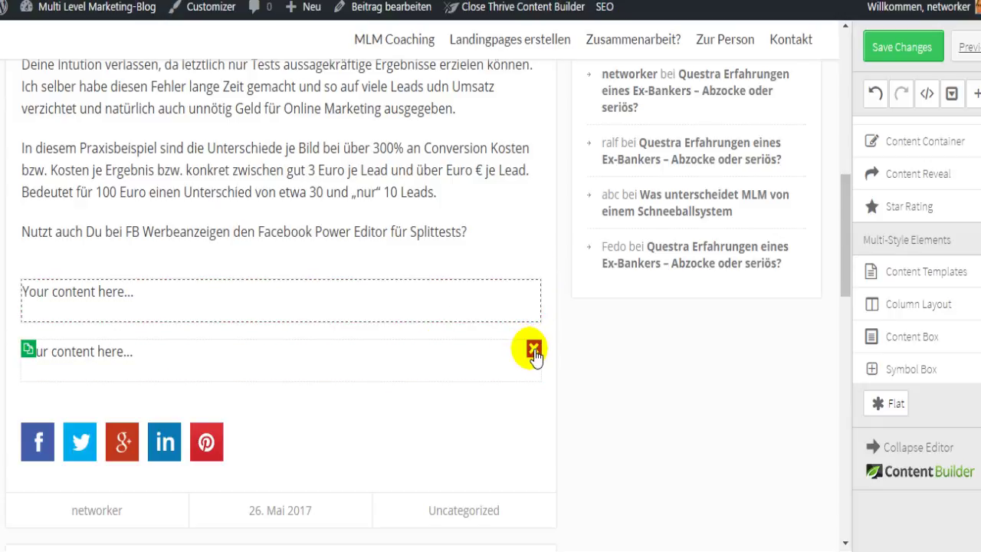
{"action": "left_click", "coordinate": [533, 350]}
{"action": "left_click", "coordinate": [534, 288]}
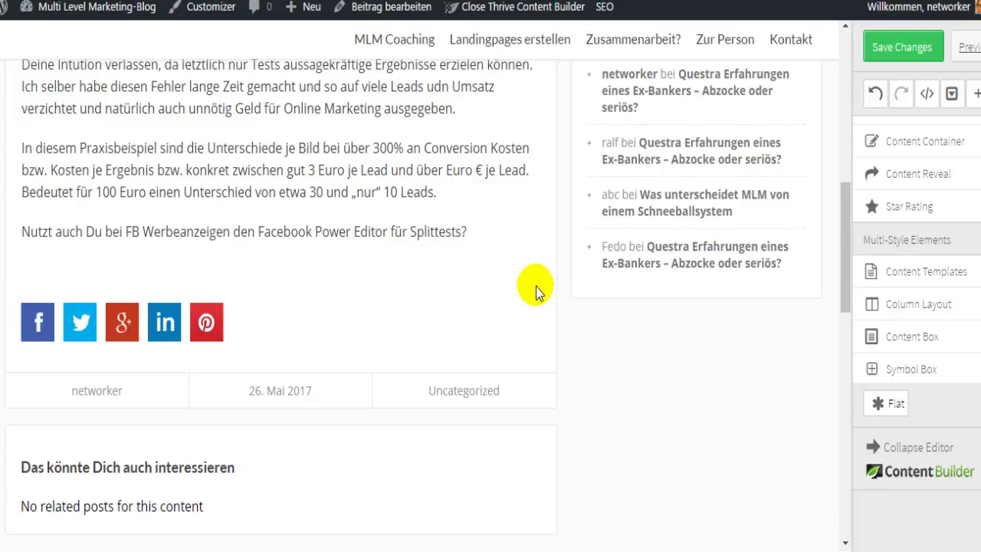
Insert a Star Rating element below the post text, check its options, and remove it
{"action": "left_click", "coordinate": [954, 219]}
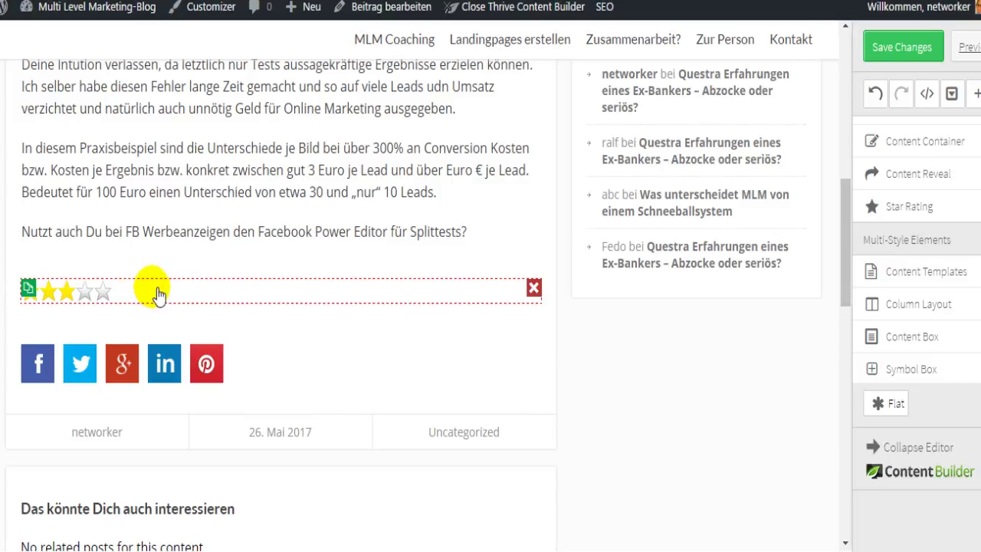
{"action": "left_click", "coordinate": [89, 297]}
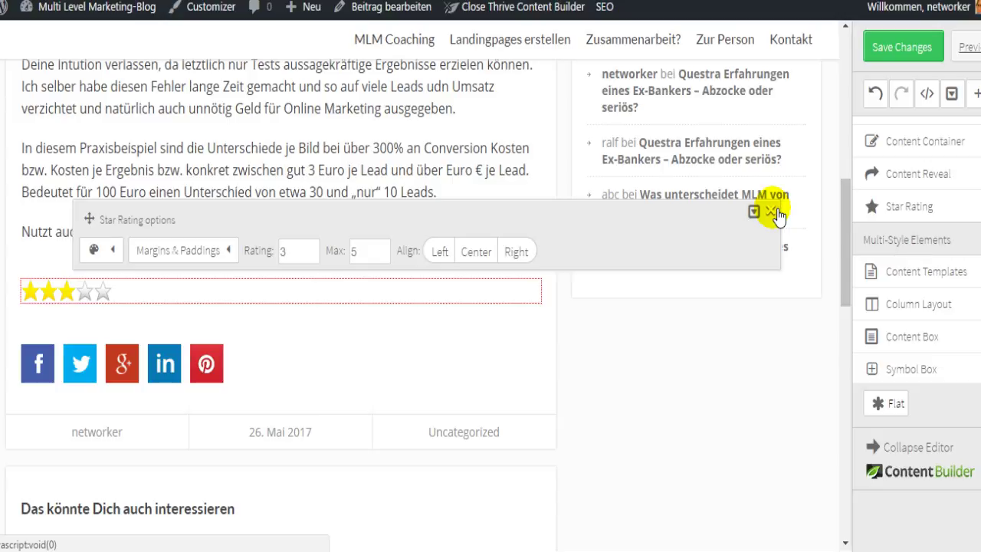
{"action": "left_click", "coordinate": [771, 211]}
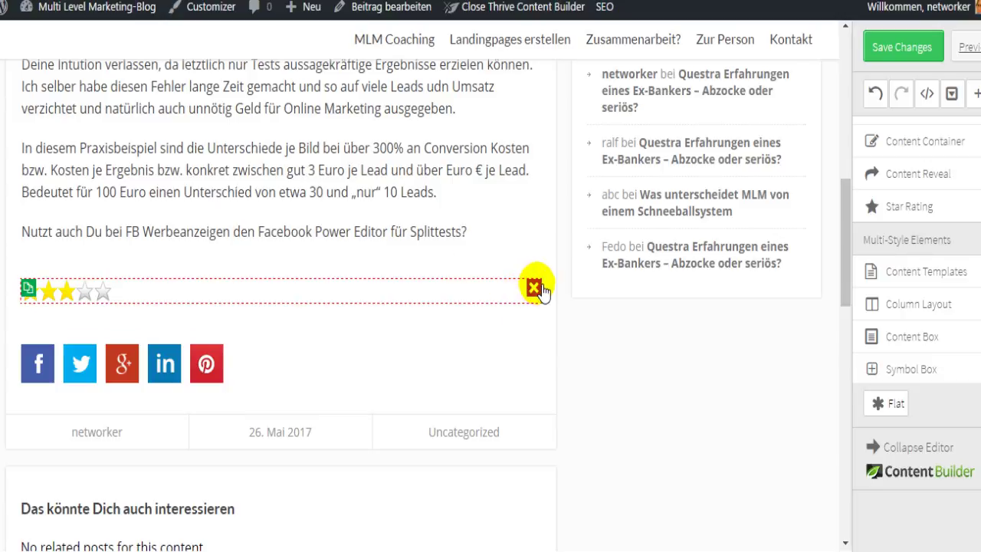
{"action": "left_click", "coordinate": [534, 288]}
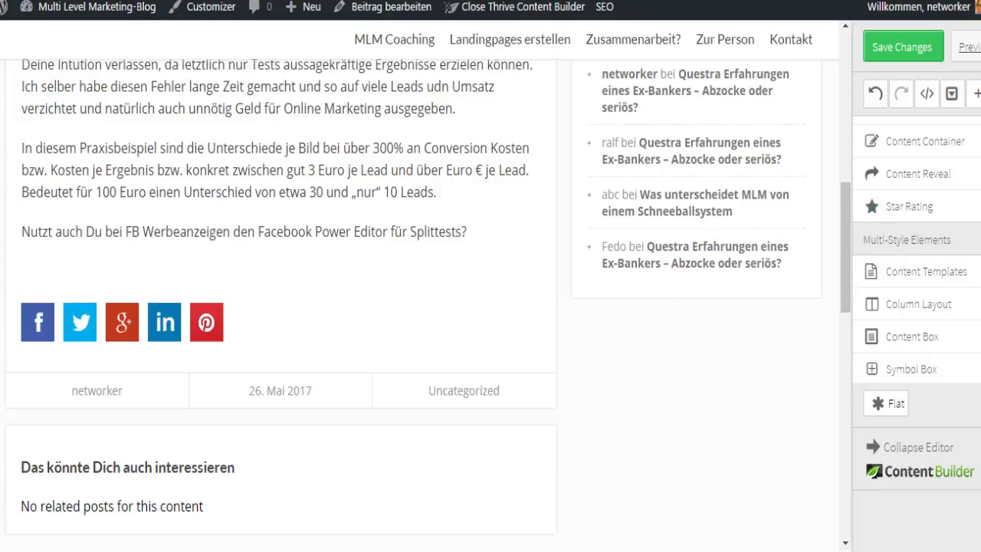
Review the saved content templates and the other elements available under Multi-Style Elements
{"action": "scroll", "coordinate": [917, 252], "scroll_direction": "down", "scroll_amount": 1}
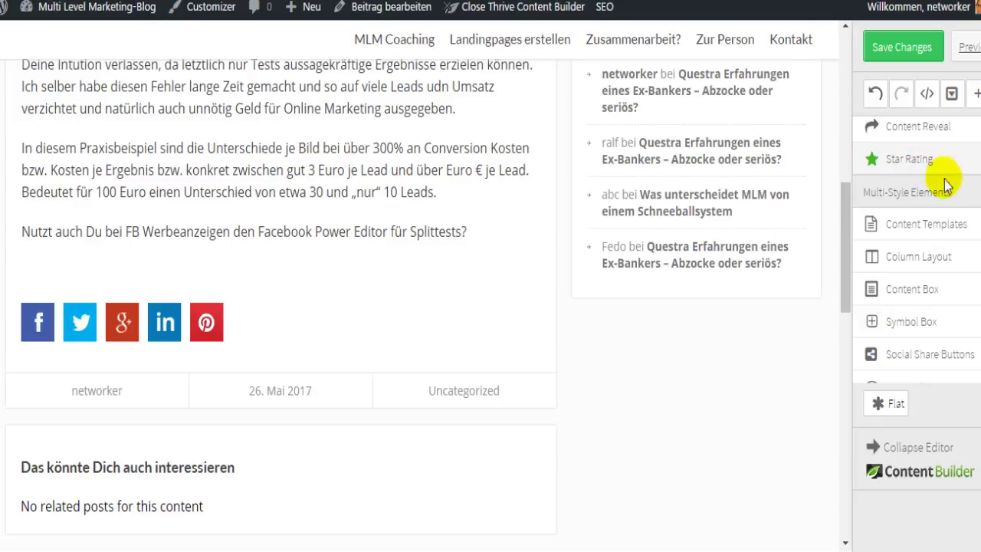
{"action": "left_click", "coordinate": [963, 228]}
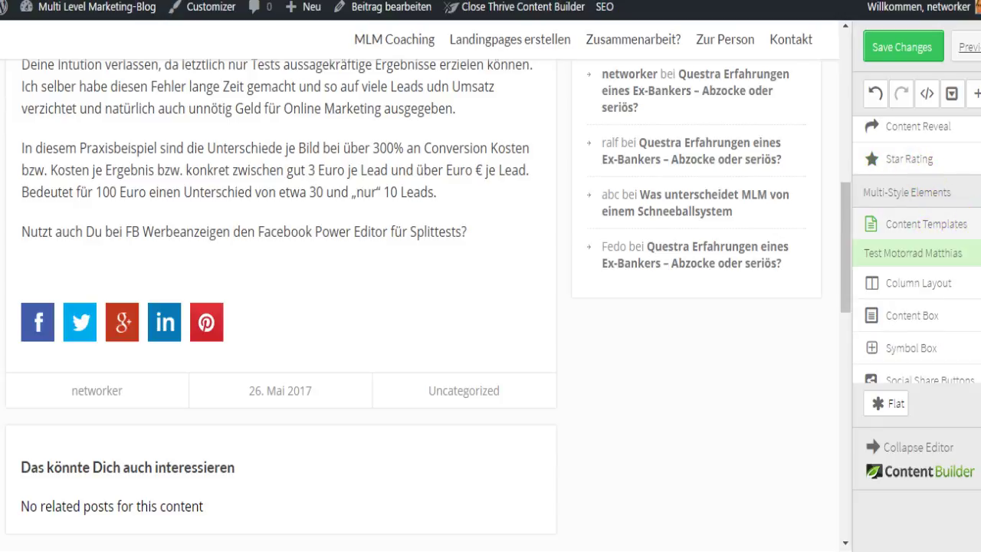
{"action": "scroll", "coordinate": [916, 249], "scroll_direction": "down", "scroll_amount": 2}
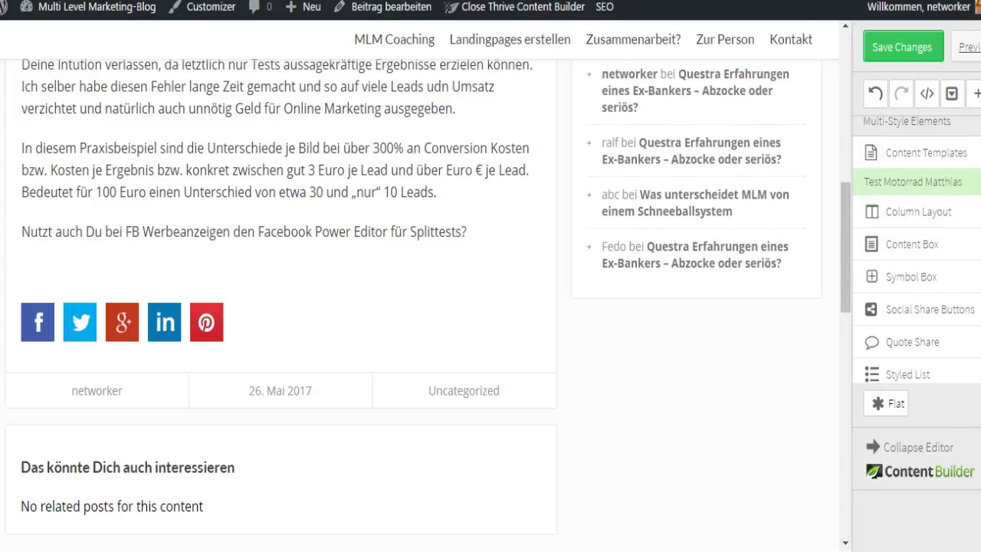
{"action": "scroll", "coordinate": [916, 245], "scroll_direction": "down", "scroll_amount": 4}
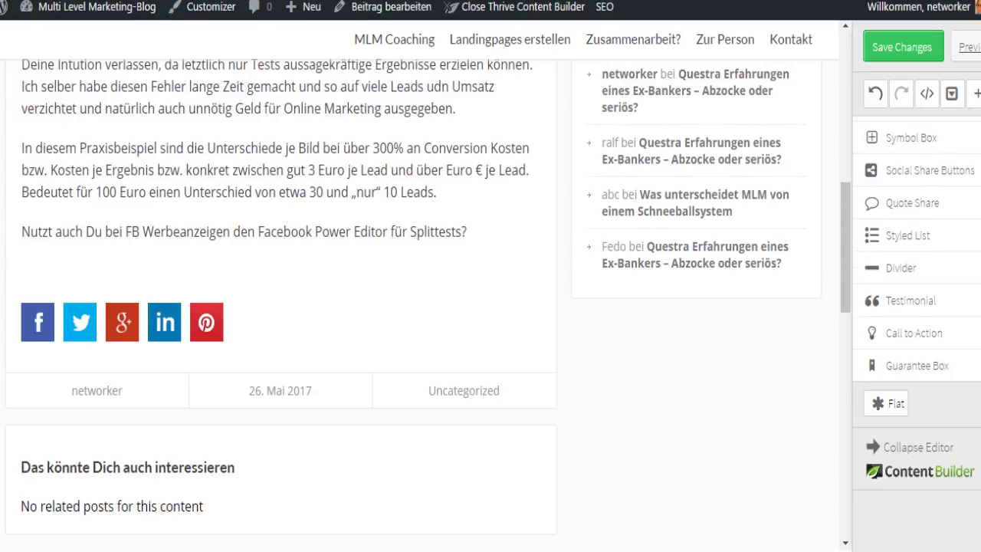
{"action": "scroll", "coordinate": [916, 245], "scroll_direction": "down", "scroll_amount": 2}
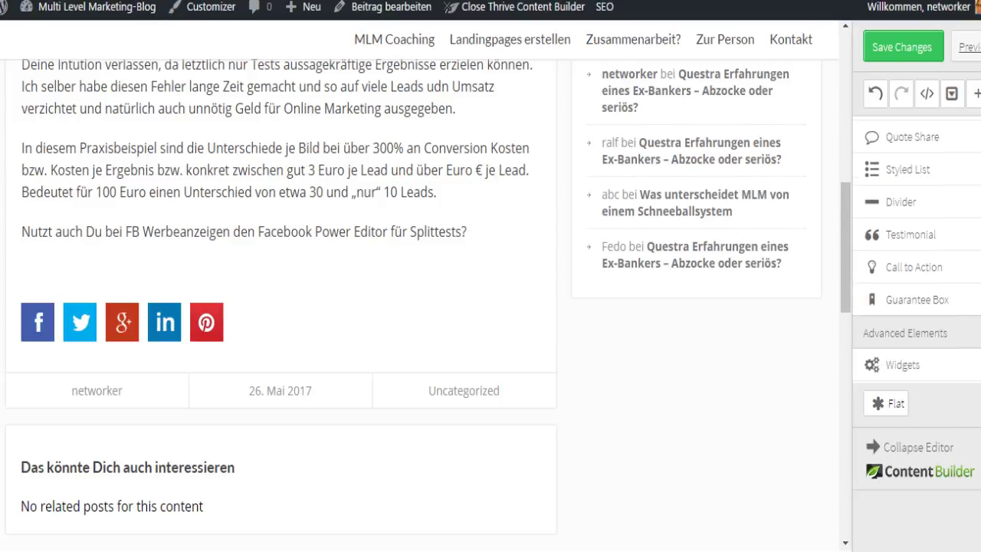
{"action": "scroll", "coordinate": [916, 251], "scroll_direction": "up", "scroll_amount": 5}
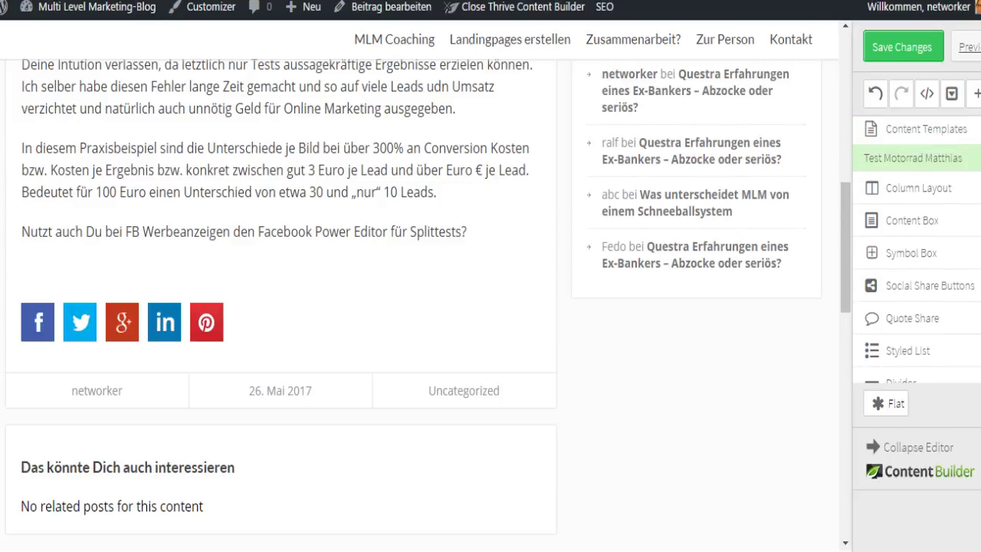
{"action": "scroll", "coordinate": [916, 249], "scroll_direction": "down", "scroll_amount": 1}
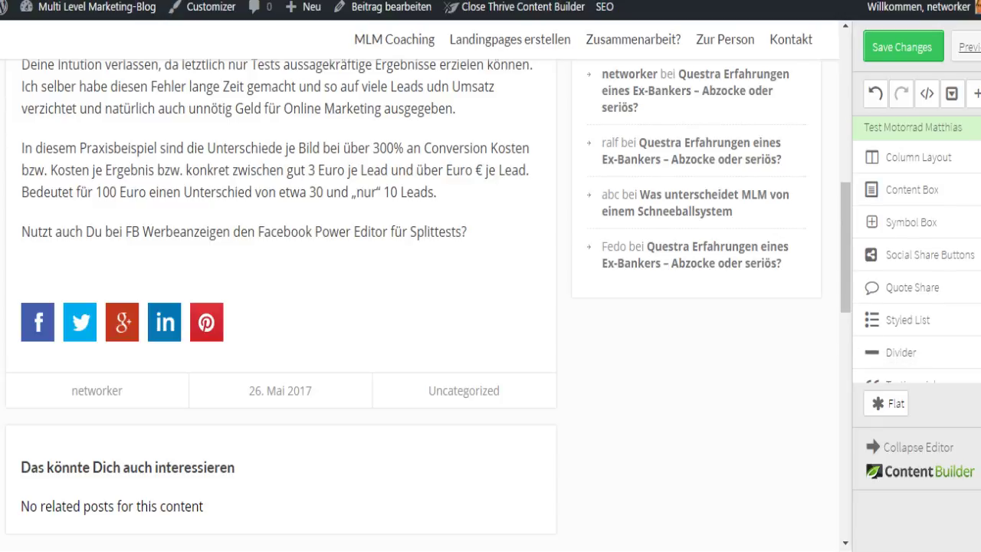
{"action": "scroll", "coordinate": [916, 249], "scroll_direction": "down", "scroll_amount": 1}
{"action": "scroll", "coordinate": [916, 245], "scroll_direction": "down", "scroll_amount": 1}
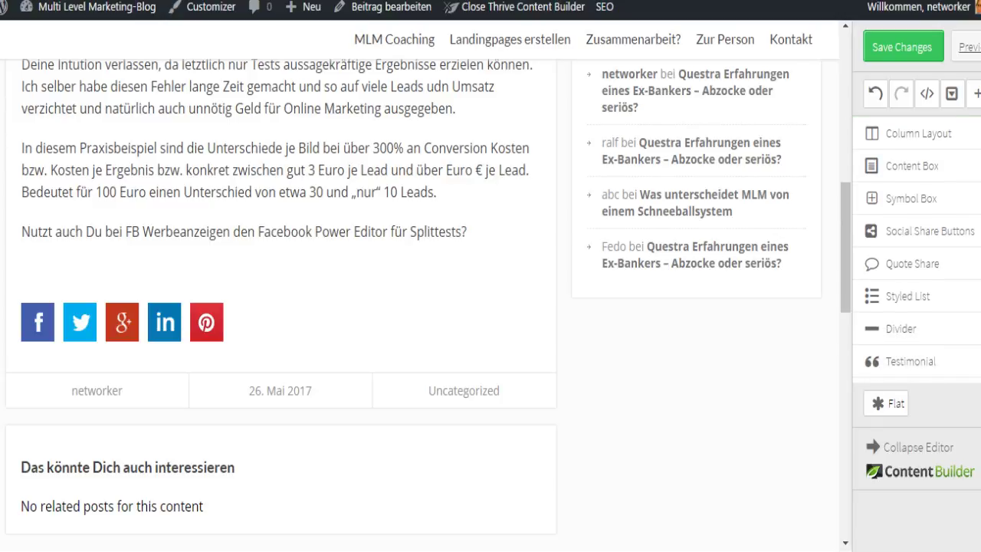
{"action": "scroll", "coordinate": [917, 249], "scroll_direction": "down", "scroll_amount": 1}
{"action": "scroll", "coordinate": [916, 249], "scroll_direction": "down", "scroll_amount": 2}
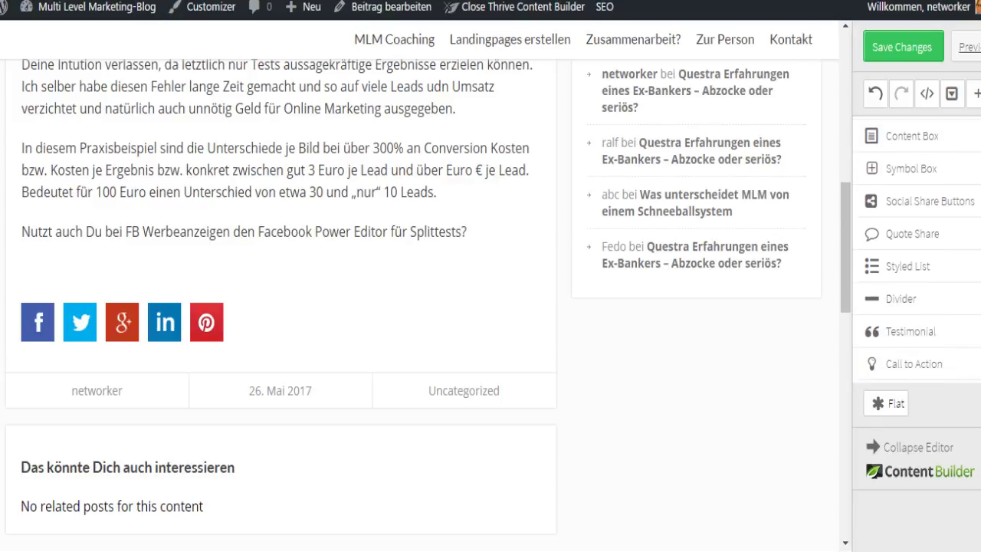
{"action": "scroll", "coordinate": [916, 246], "scroll_direction": "down", "scroll_amount": 2}
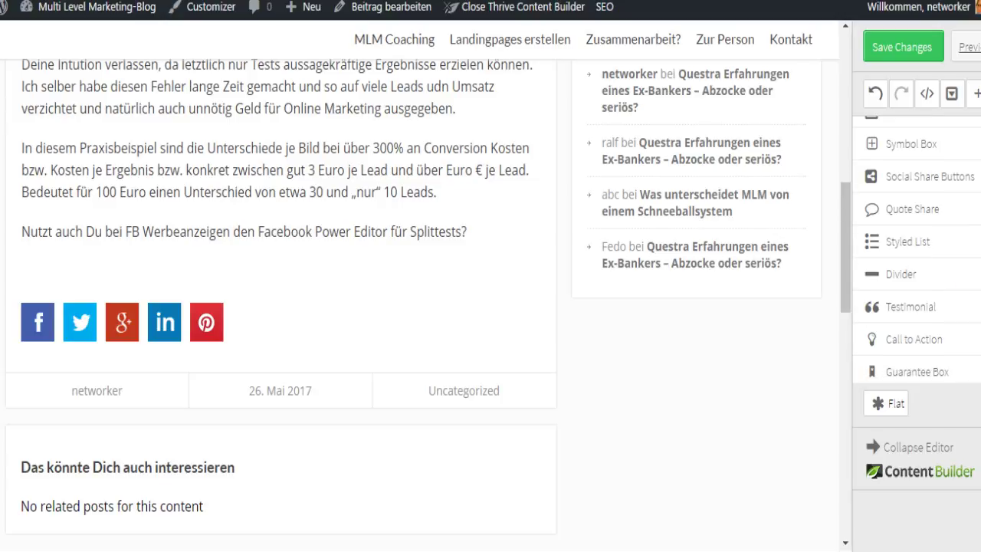
Insert a Style 2 Testimonial with picture below the post text, check its text formatting options, and remove it
{"action": "left_click", "coordinate": [932, 310]}
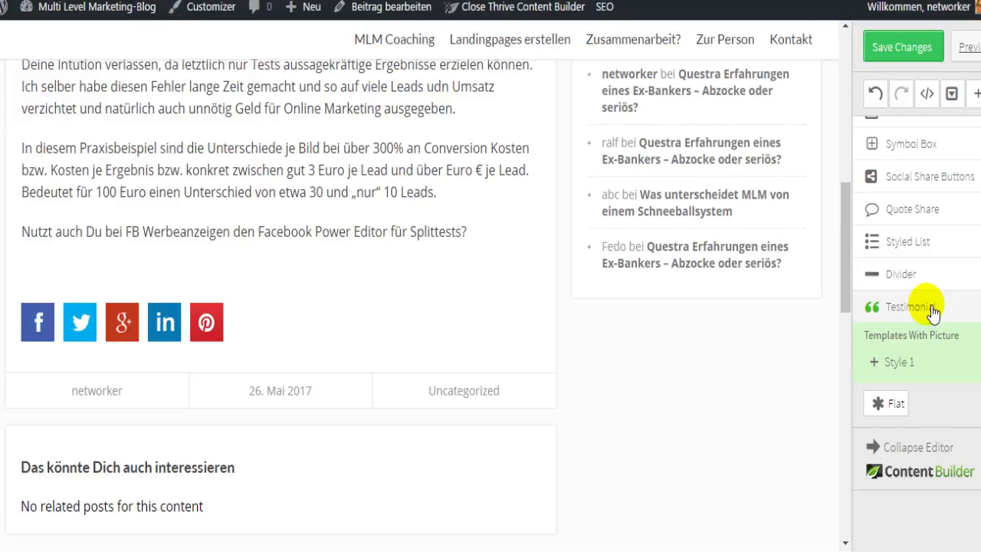
{"action": "scroll", "coordinate": [931, 314], "scroll_direction": "down", "scroll_amount": 1}
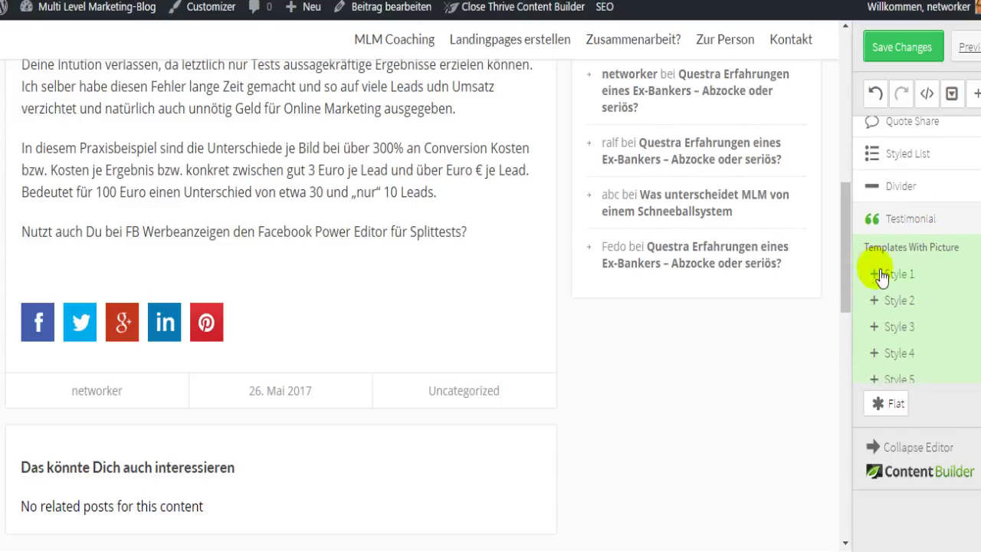
{"action": "left_click", "coordinate": [910, 302]}
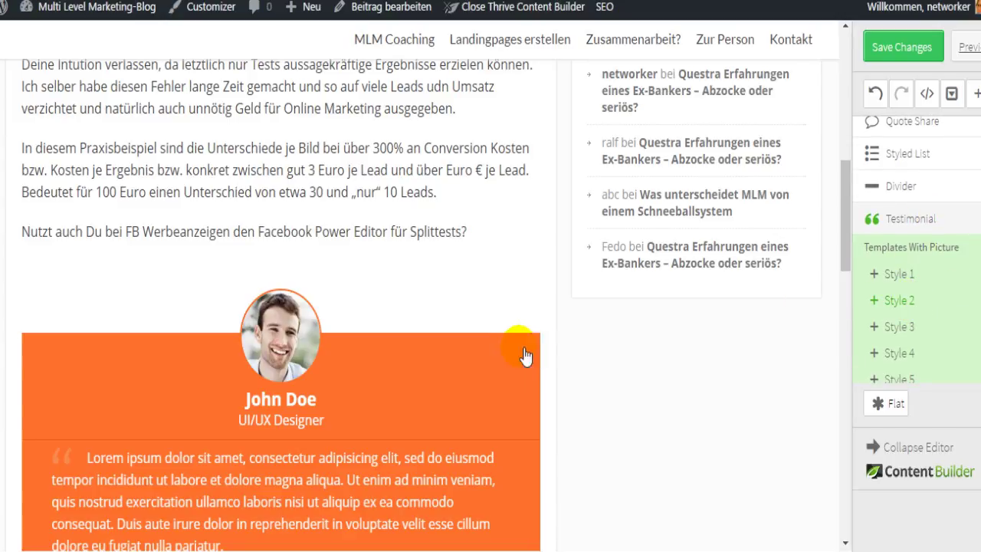
{"action": "scroll", "coordinate": [398, 256], "scroll_direction": "up", "scroll_amount": 3}
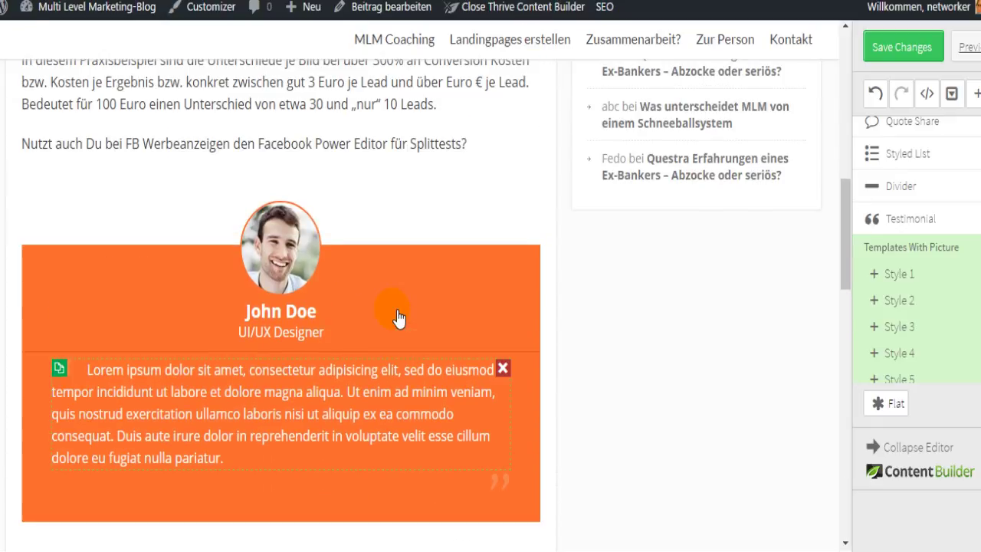
{"action": "left_click", "coordinate": [326, 404]}
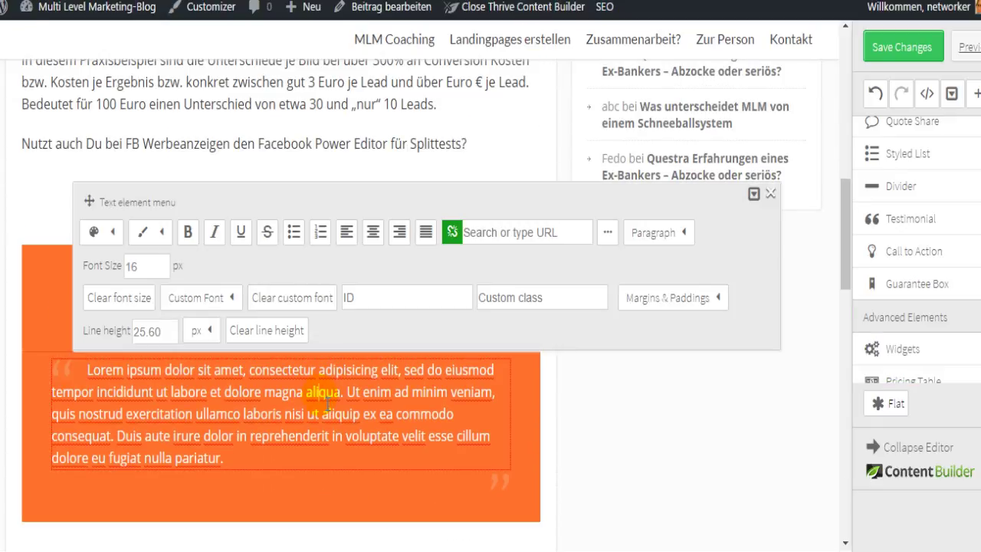
{"action": "left_click", "coordinate": [772, 196]}
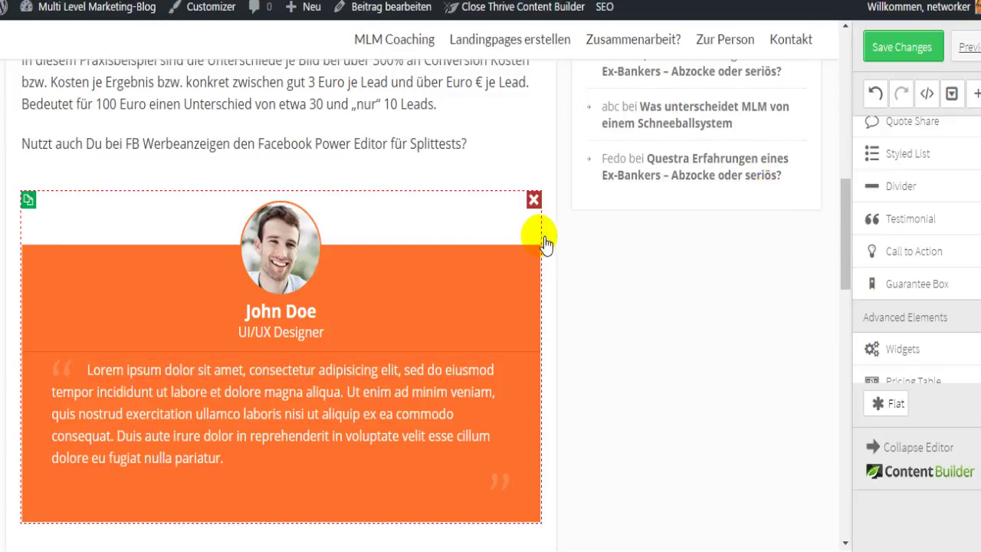
{"action": "left_click", "coordinate": [534, 200]}
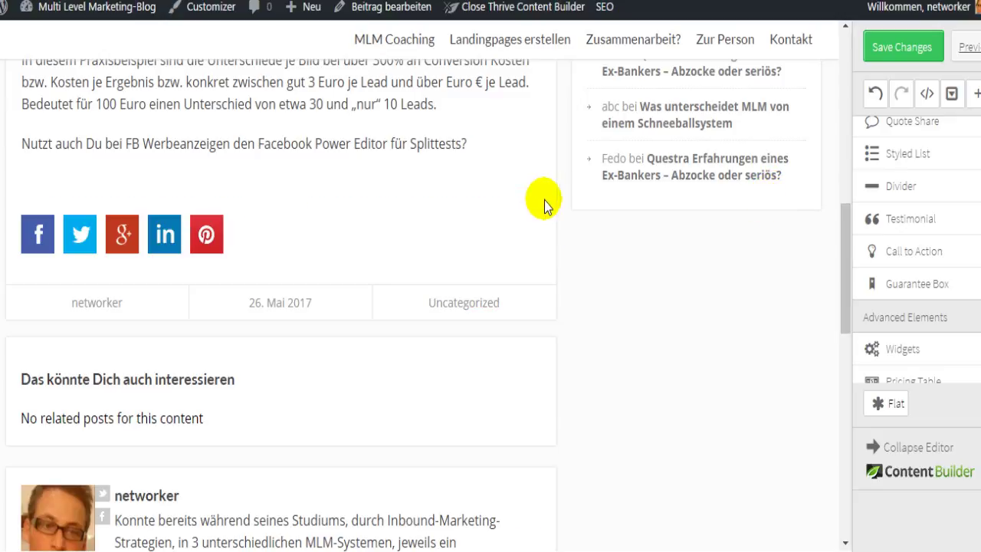
Try the Call to Action element below the post text in Style 1 and in Style 3, removing each one
{"action": "left_click", "coordinate": [971, 261]}
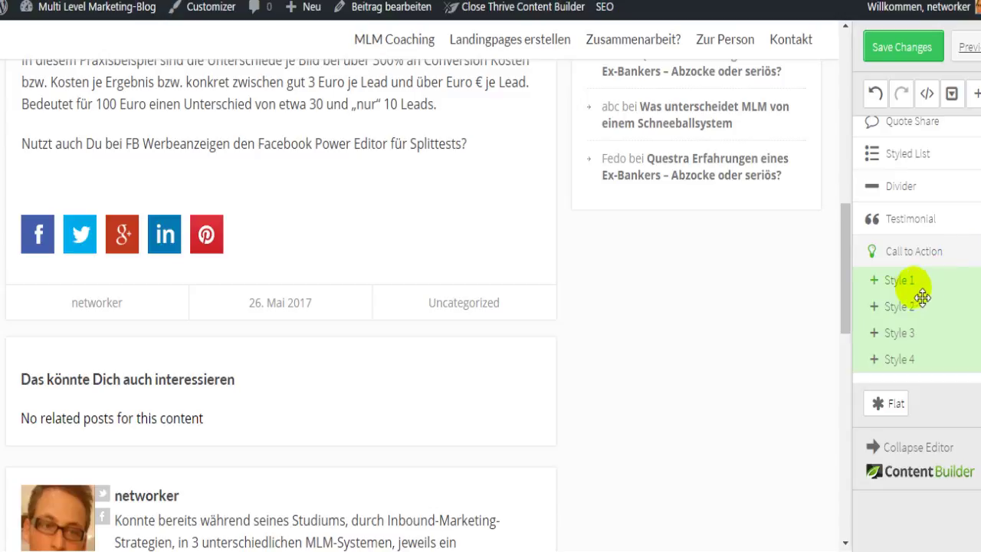
{"action": "left_click", "coordinate": [900, 280]}
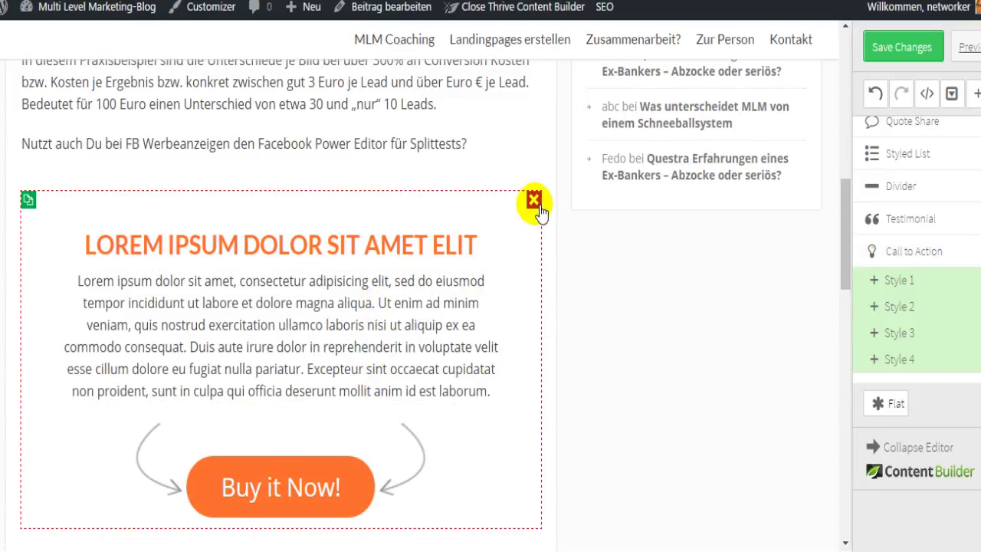
{"action": "left_click", "coordinate": [534, 200]}
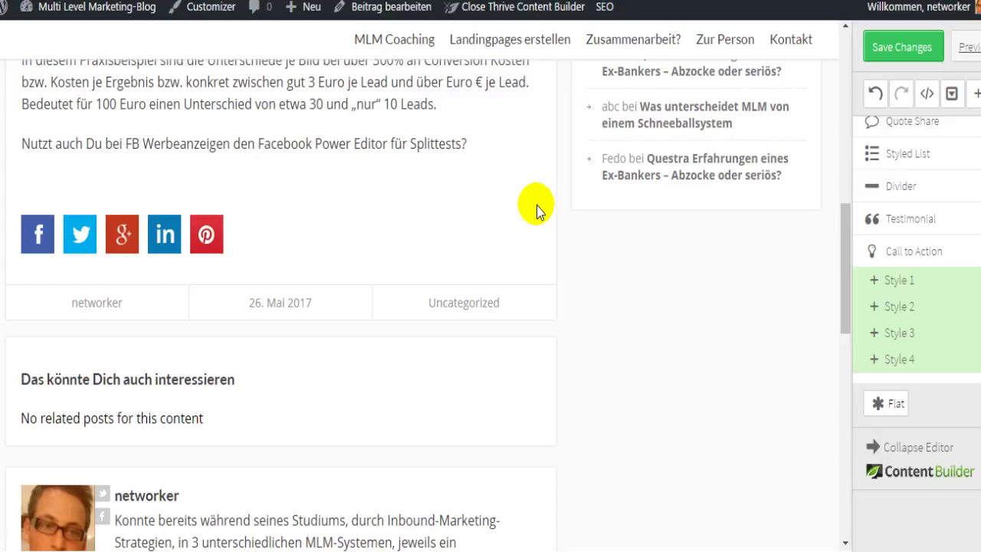
{"action": "left_click", "coordinate": [901, 332]}
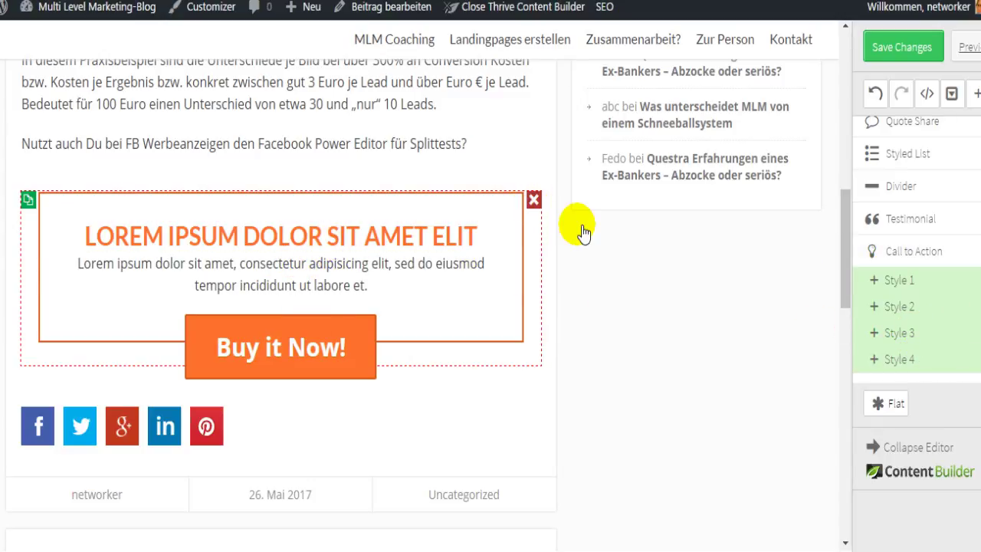
{"action": "key", "text": "ctrl+z"}
Insert a Style 2 Styled List with arrow bullets below the post text and remove it
{"action": "mouse_move", "coordinate": [910, 218]}
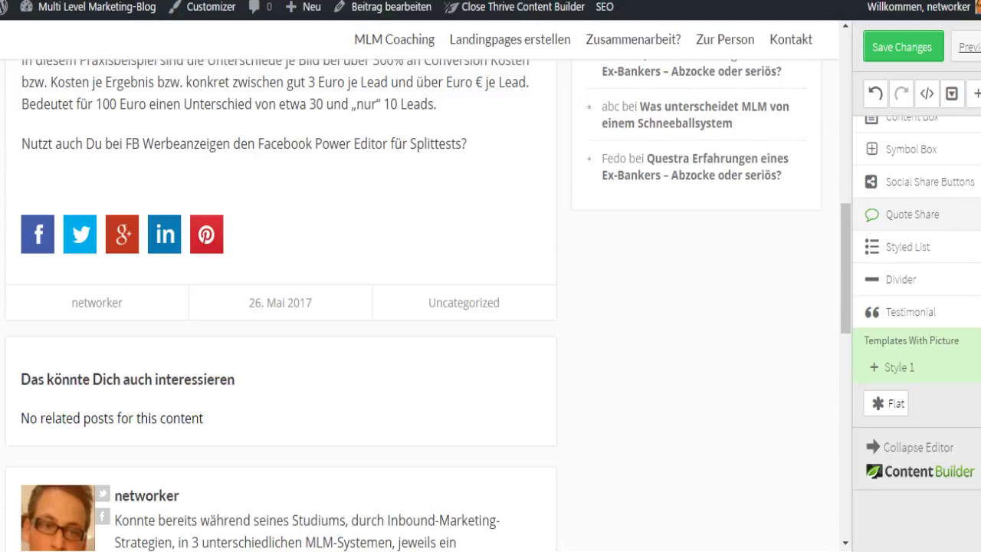
{"action": "mouse_move", "coordinate": [912, 247]}
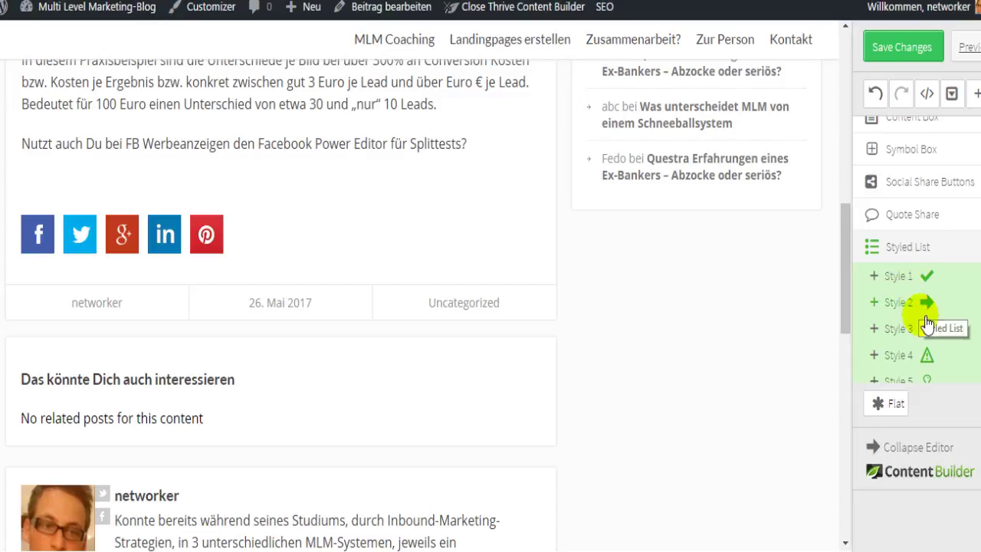
{"action": "scroll", "coordinate": [917, 249], "scroll_direction": "down", "scroll_amount": 2}
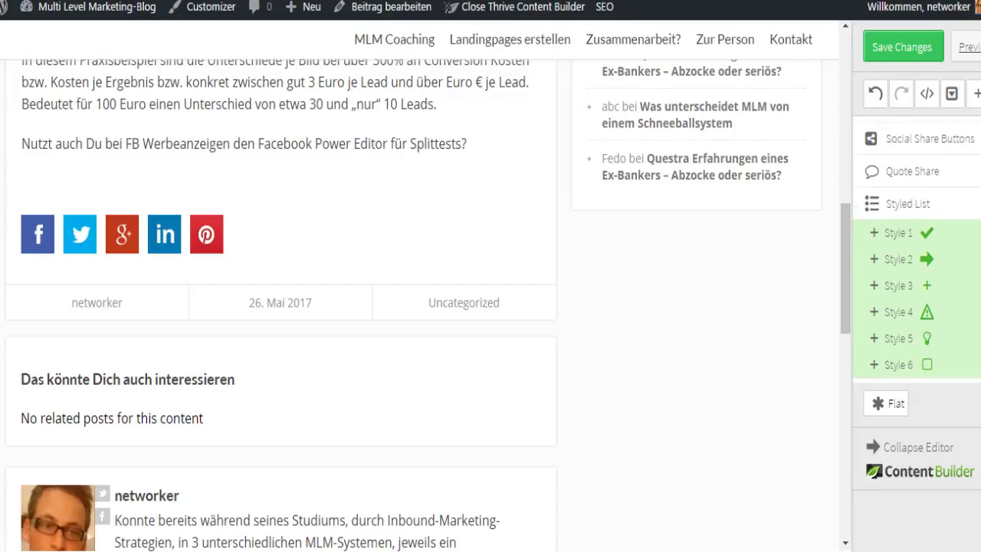
{"action": "left_click", "coordinate": [898, 259]}
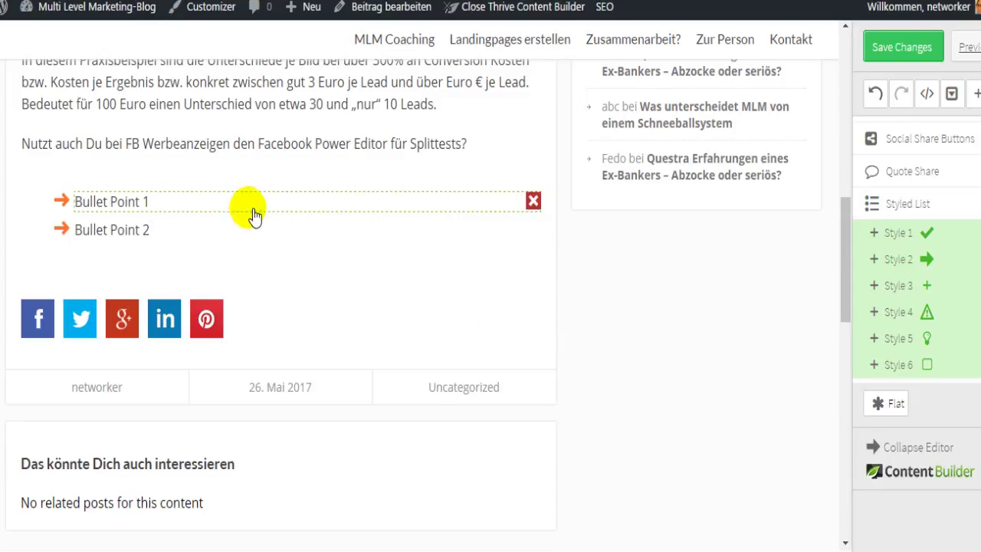
{"action": "left_click", "coordinate": [534, 201]}
{"action": "left_click", "coordinate": [533, 201]}
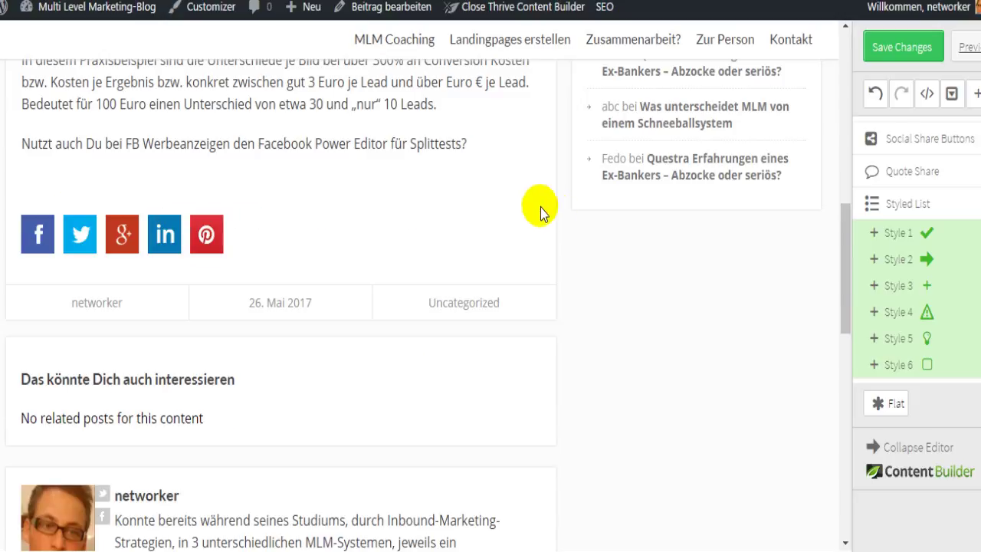
{"action": "left_click", "coordinate": [969, 204]}
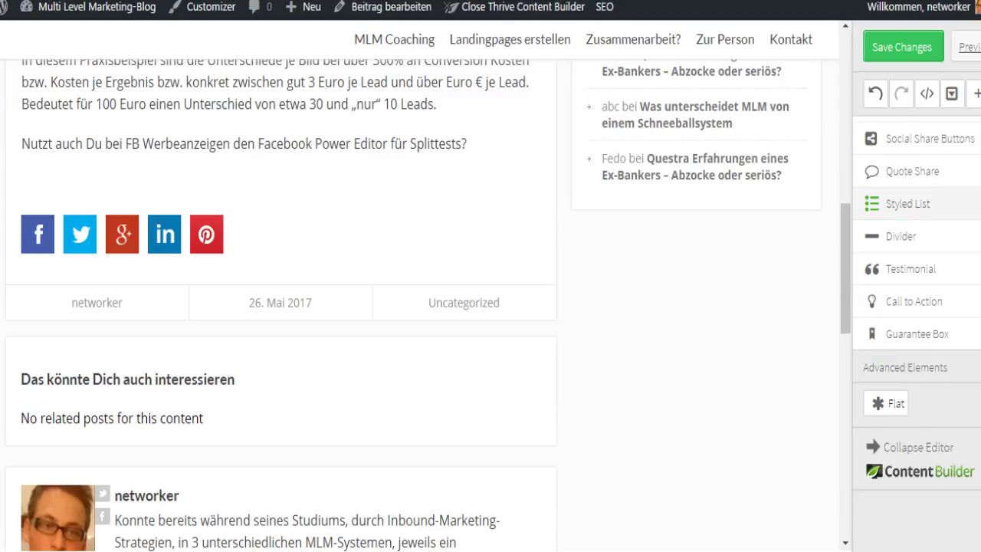
Insert a Twitter Share 1 Quote Share element below the post text and remove it
{"action": "scroll", "coordinate": [916, 268], "scroll_direction": "up", "scroll_amount": 2}
{"action": "left_click", "coordinate": [914, 261]}
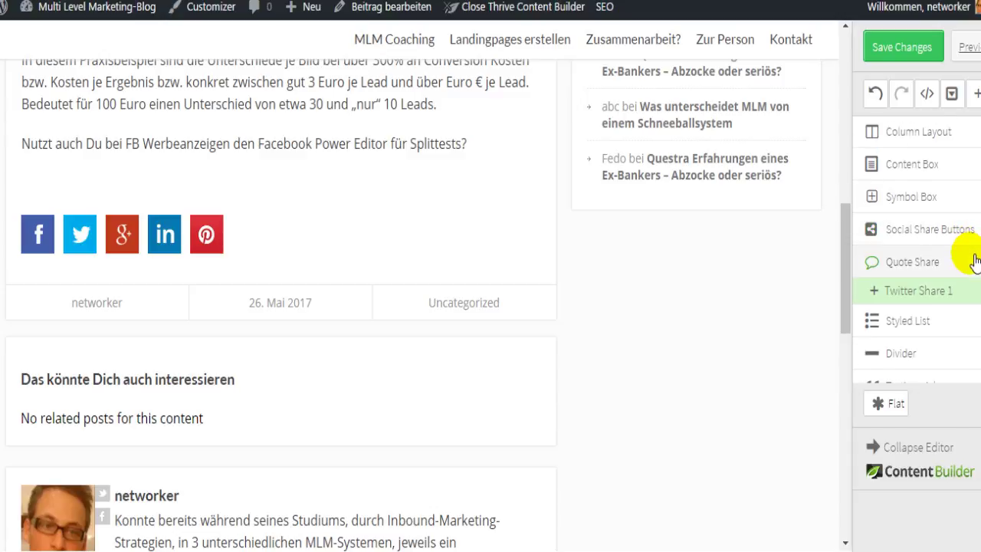
{"action": "left_click_drag", "start_coordinate": [917, 297], "coordinate": [529, 270]}
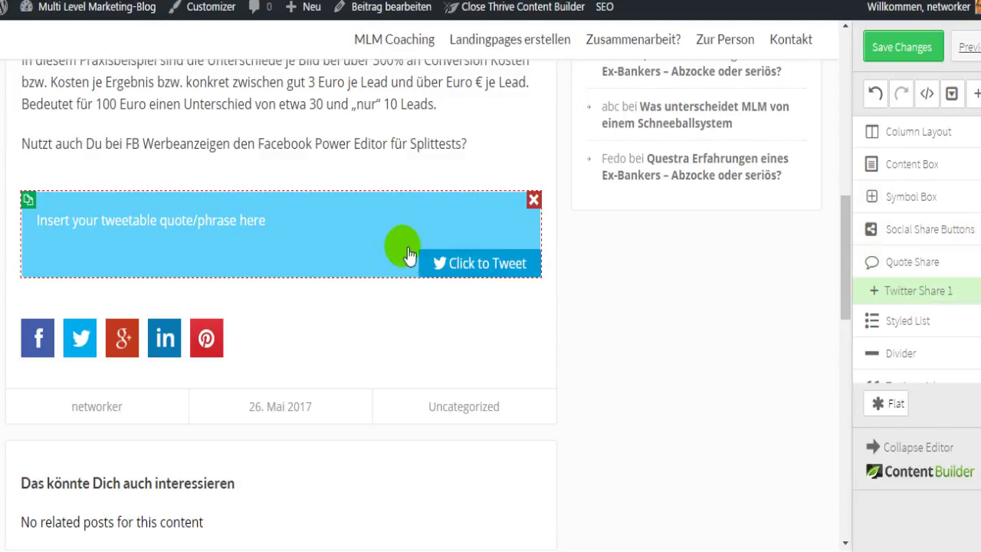
{"action": "left_click", "coordinate": [188, 224]}
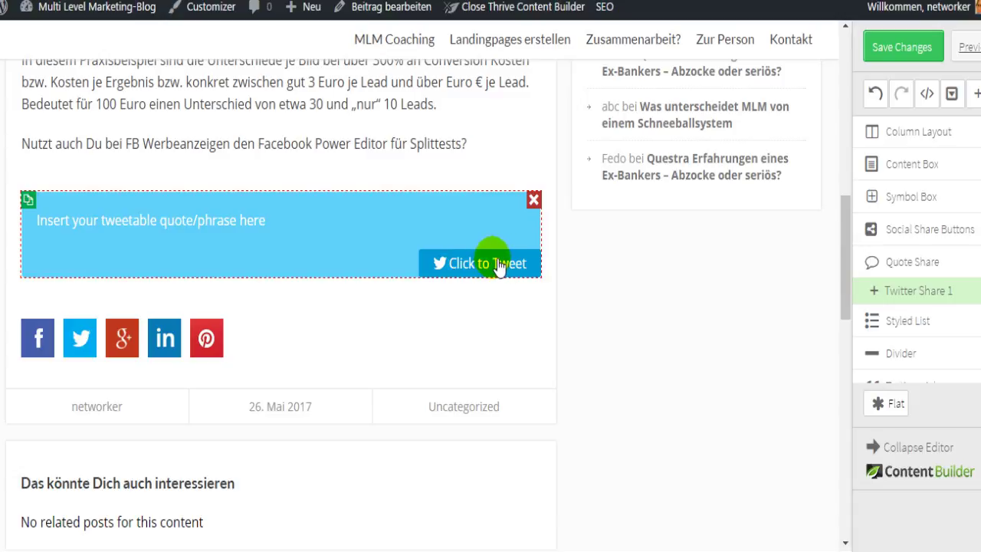
{"action": "left_click", "coordinate": [534, 199]}
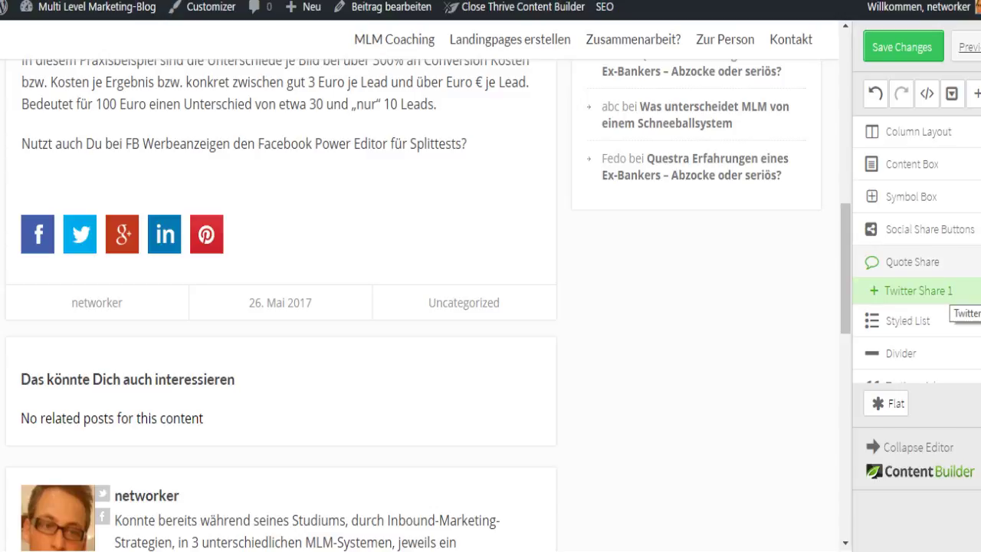
Insert Social Share Buttons with the custom design below the post text and remove them
{"action": "mouse_move", "coordinate": [919, 229]}
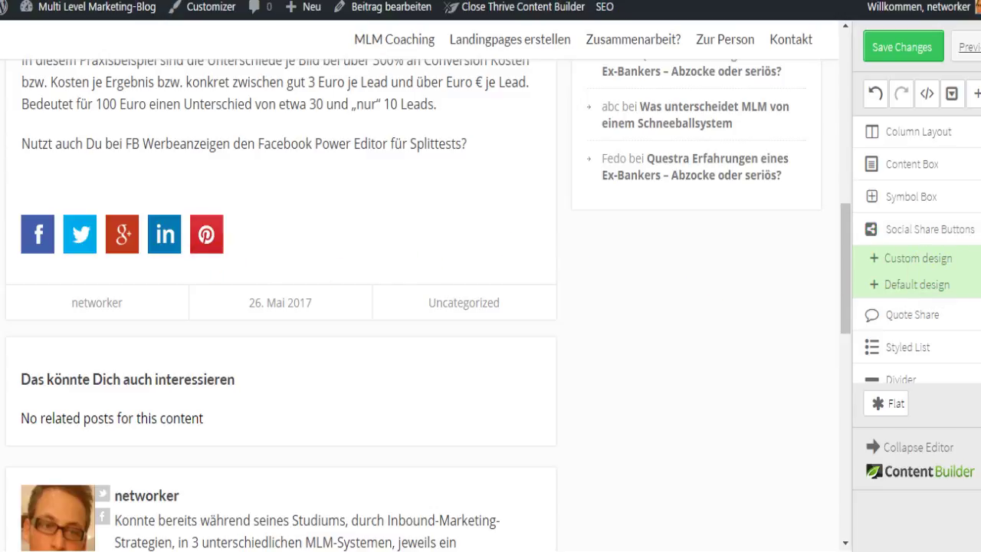
{"action": "left_click", "coordinate": [948, 264]}
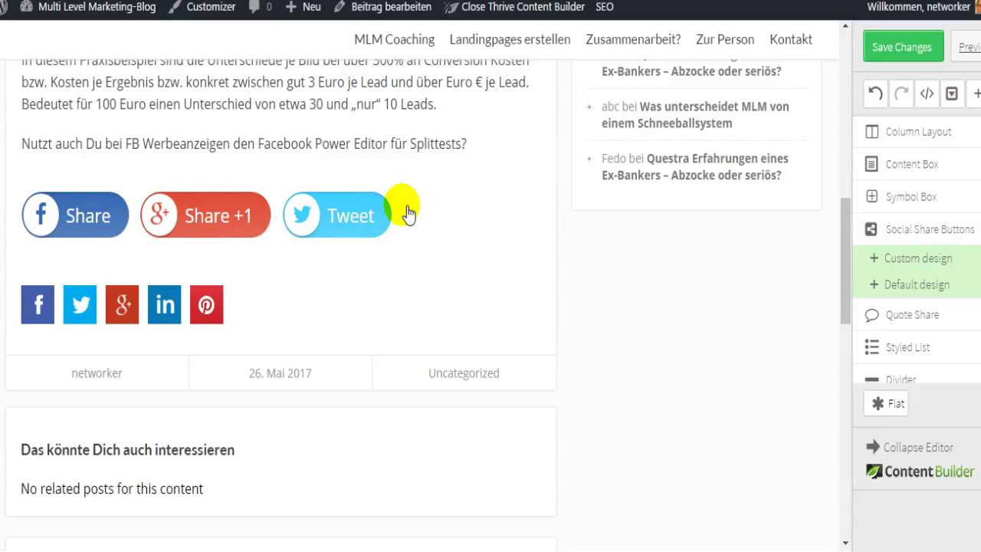
{"action": "left_click", "coordinate": [533, 199]}
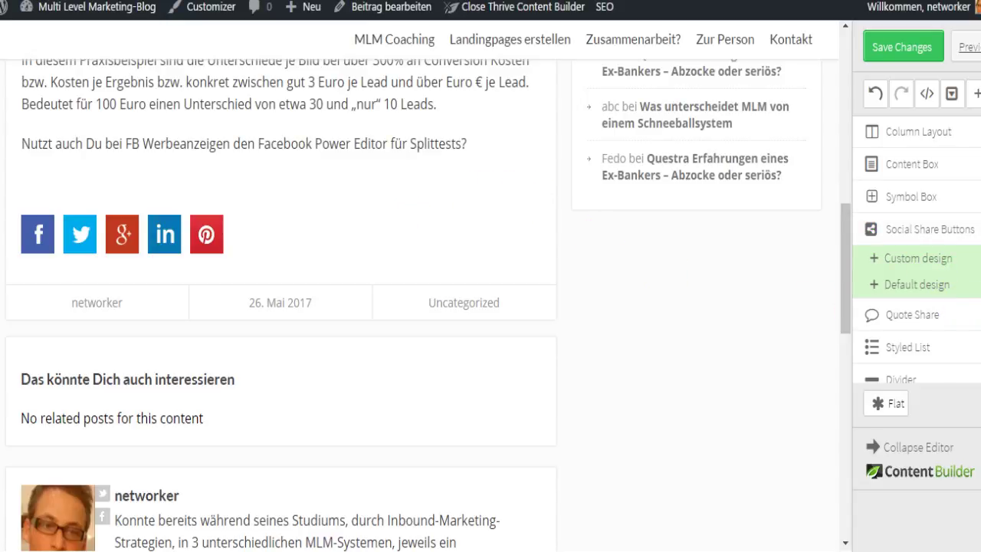
Try the Symbol Box element below the post text as an Icon Box and as a Number Box, removing each one
{"action": "mouse_move", "coordinate": [910, 196]}
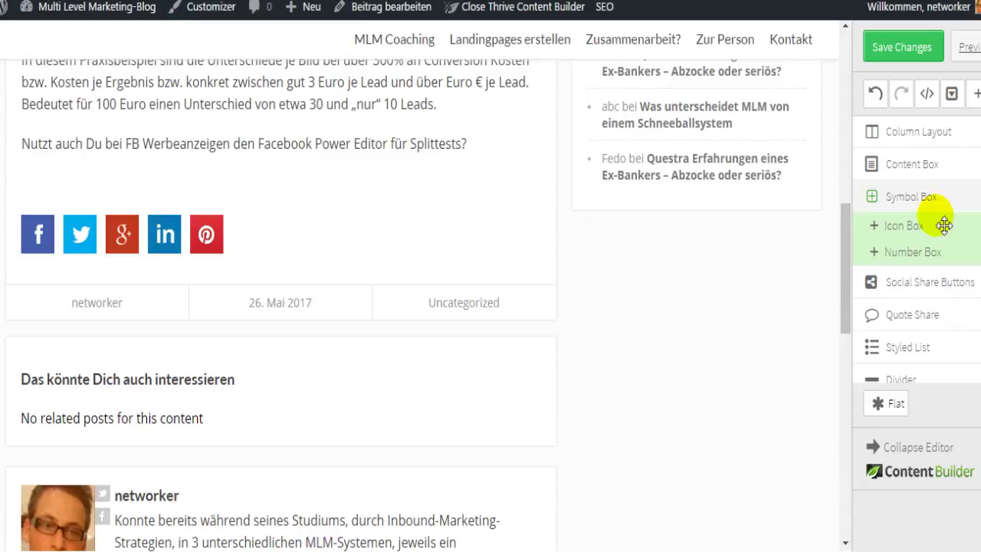
{"action": "left_click_drag", "start_coordinate": [919, 237], "coordinate": [378, 269]}
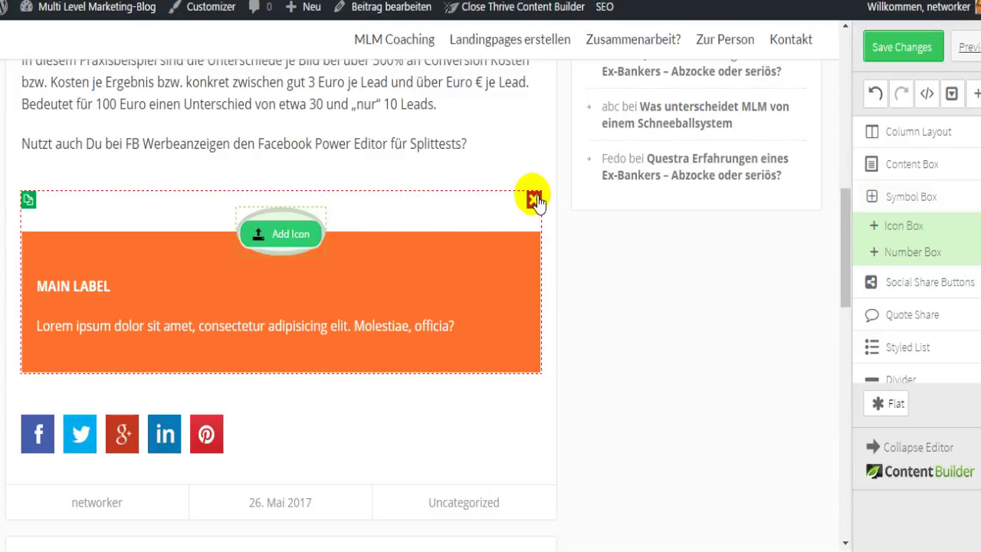
{"action": "left_click", "coordinate": [534, 200]}
{"action": "left_click_drag", "start_coordinate": [927, 262], "coordinate": [393, 256]}
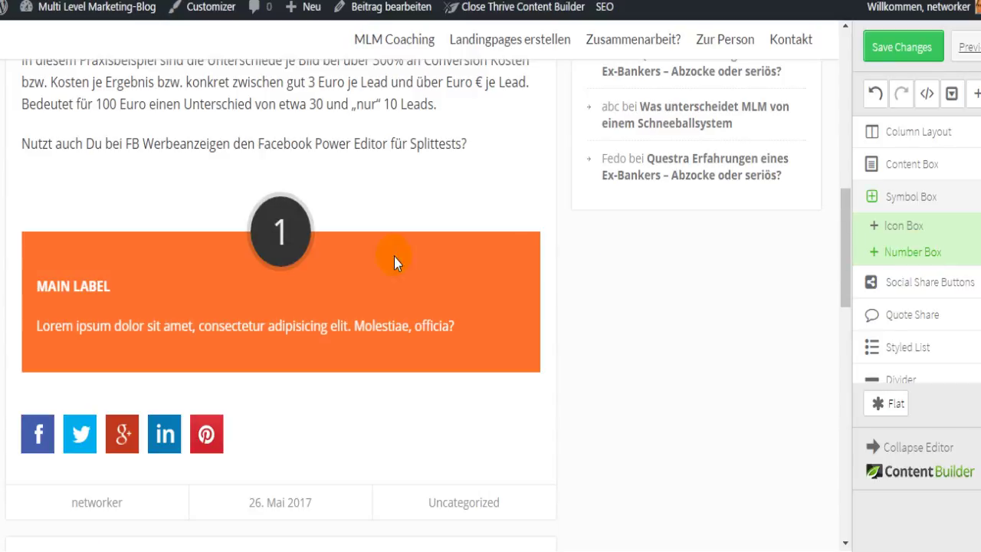
{"action": "mouse_move", "coordinate": [545, 227]}
{"action": "left_click", "coordinate": [534, 200]}
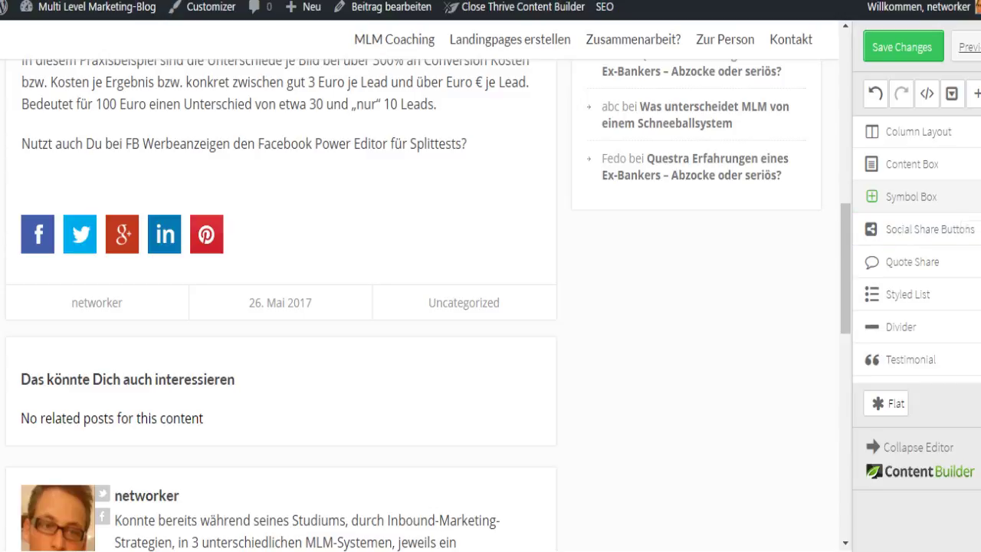
Try the Guarantee Box element below the post text in Style 1 and in Style 3, removing each one
{"action": "scroll", "coordinate": [917, 249], "scroll_direction": "down", "scroll_amount": 3}
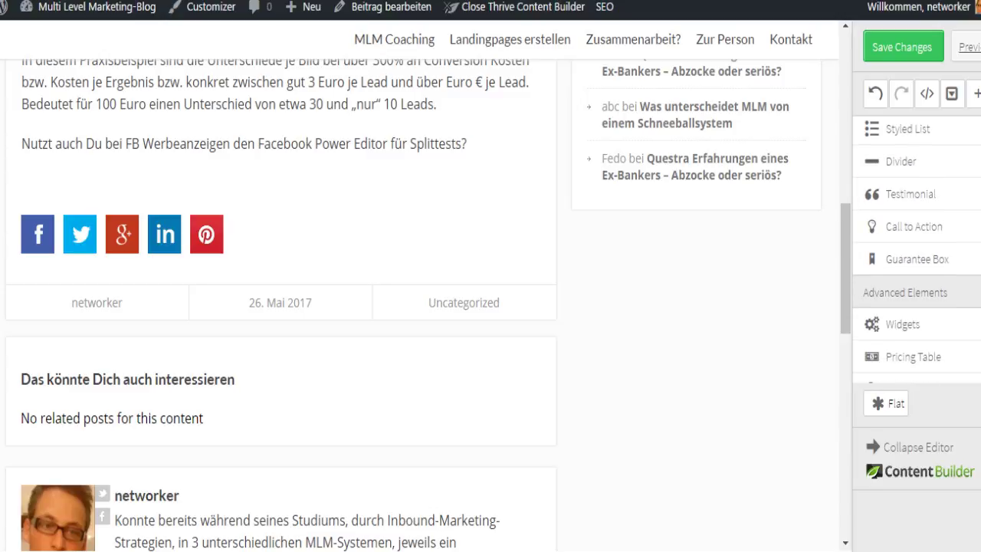
{"action": "mouse_move", "coordinate": [916, 259]}
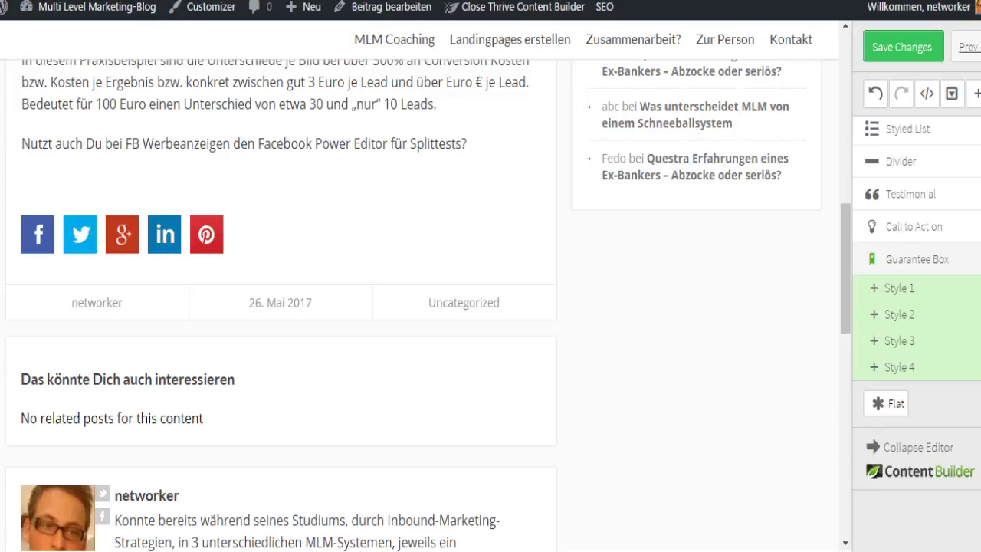
{"action": "left_click", "coordinate": [912, 299]}
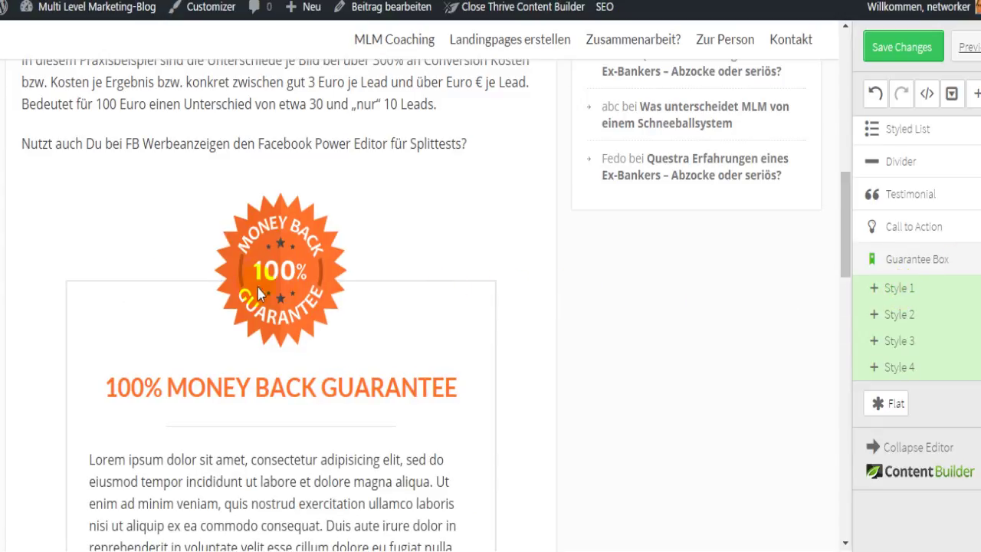
{"action": "mouse_move", "coordinate": [460, 258]}
{"action": "left_click", "coordinate": [534, 201]}
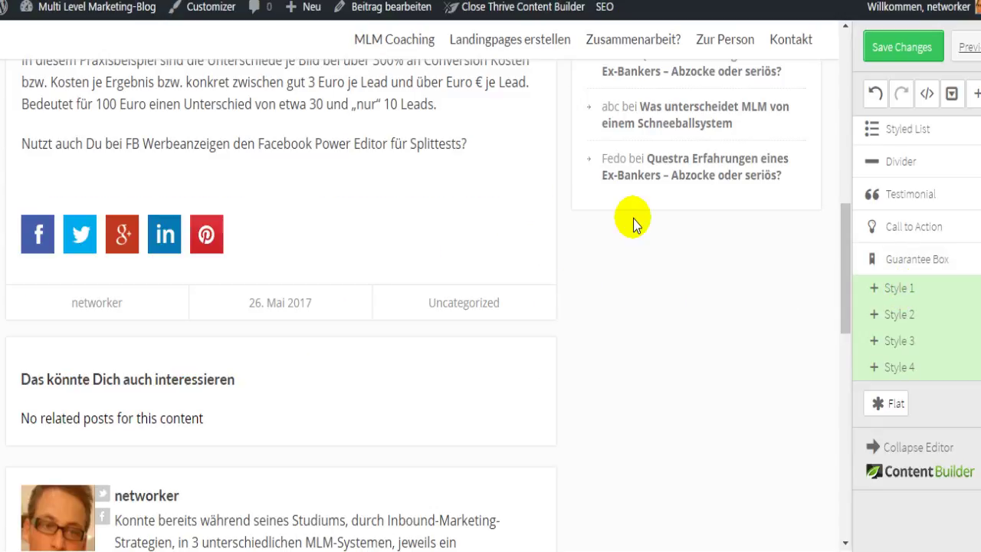
{"action": "left_click", "coordinate": [902, 343]}
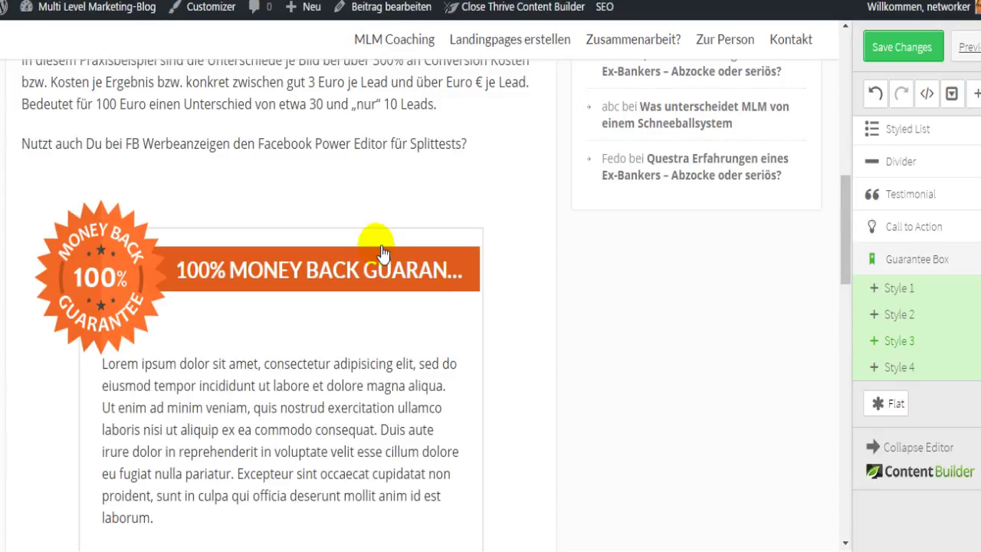
{"action": "left_click", "coordinate": [534, 200]}
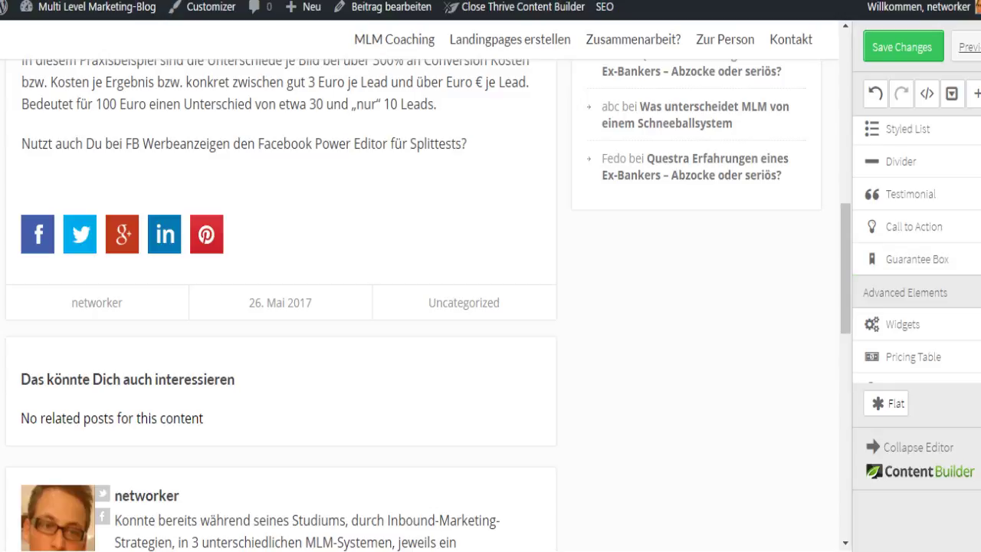
Insert a 1-column Pricing Table below the post text, look through it and remove it
{"action": "scroll", "coordinate": [978, 242], "scroll_direction": "down", "scroll_amount": 3}
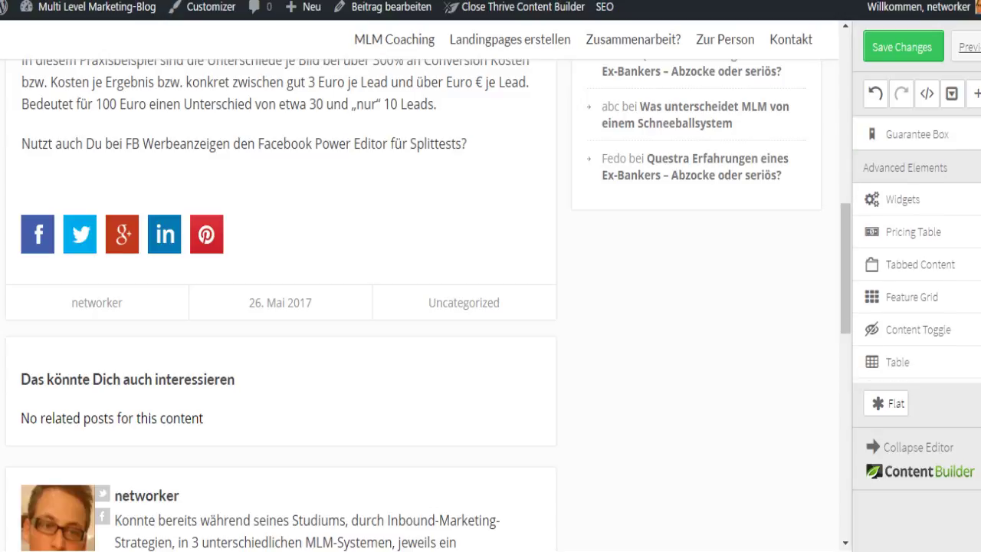
{"action": "mouse_move", "coordinate": [977, 242]}
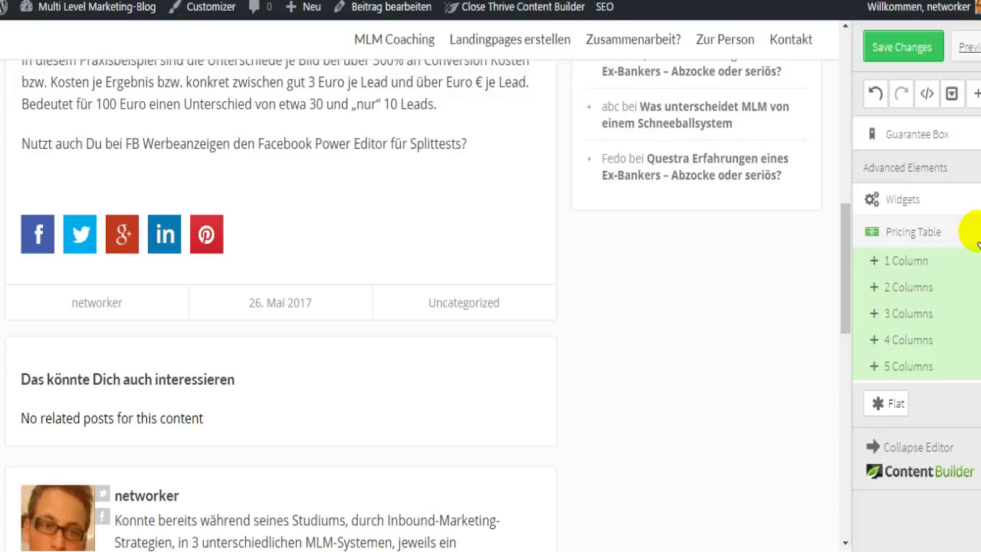
{"action": "left_click", "coordinate": [927, 265]}
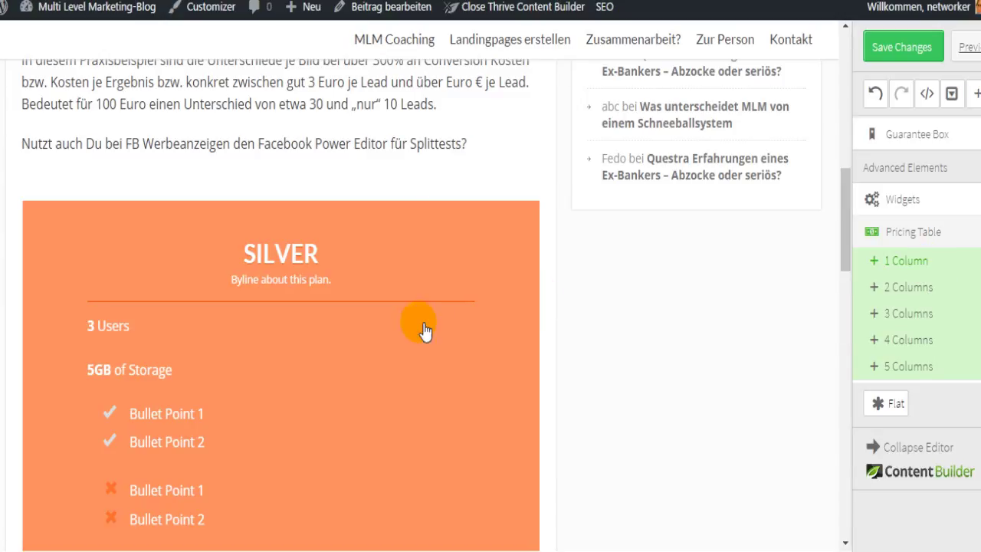
{"action": "scroll", "coordinate": [445, 321], "scroll_direction": "down", "scroll_amount": 3}
{"action": "scroll", "coordinate": [450, 337], "scroll_direction": "down", "scroll_amount": 1}
{"action": "scroll", "coordinate": [449, 273], "scroll_direction": "up", "scroll_amount": 2}
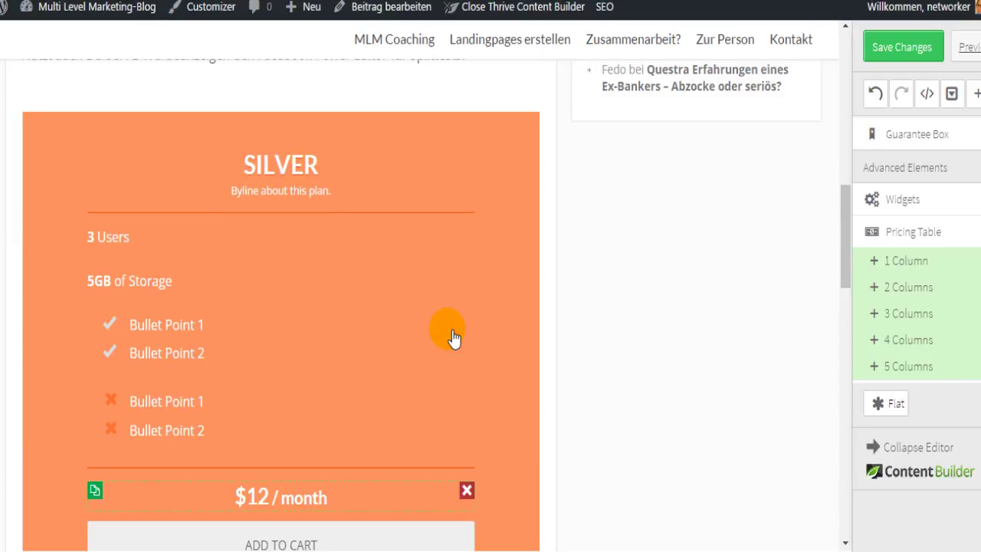
{"action": "left_click", "coordinate": [534, 112]}
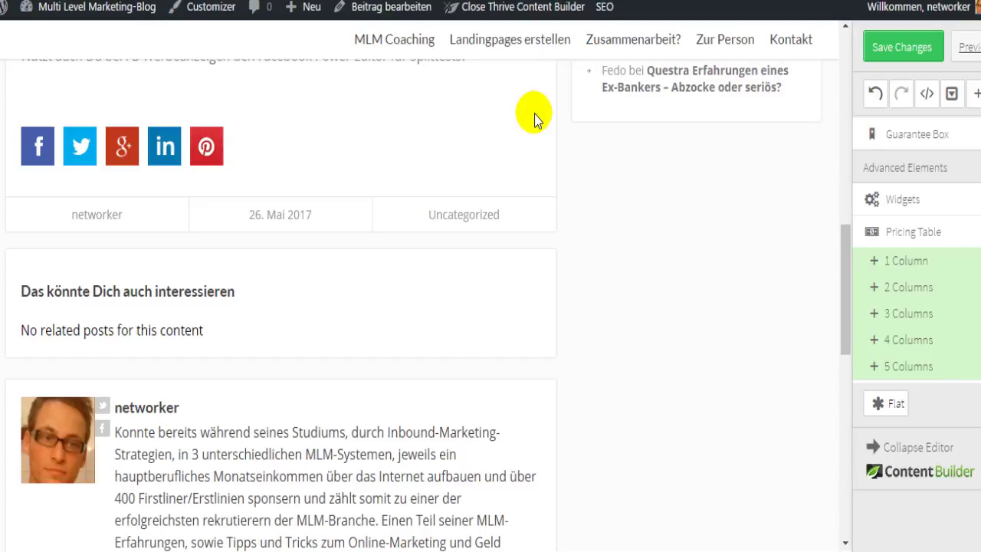
Try the Pricing Table below the post text with 2 columns and with 3 columns, removing each one
{"action": "left_click", "coordinate": [927, 298]}
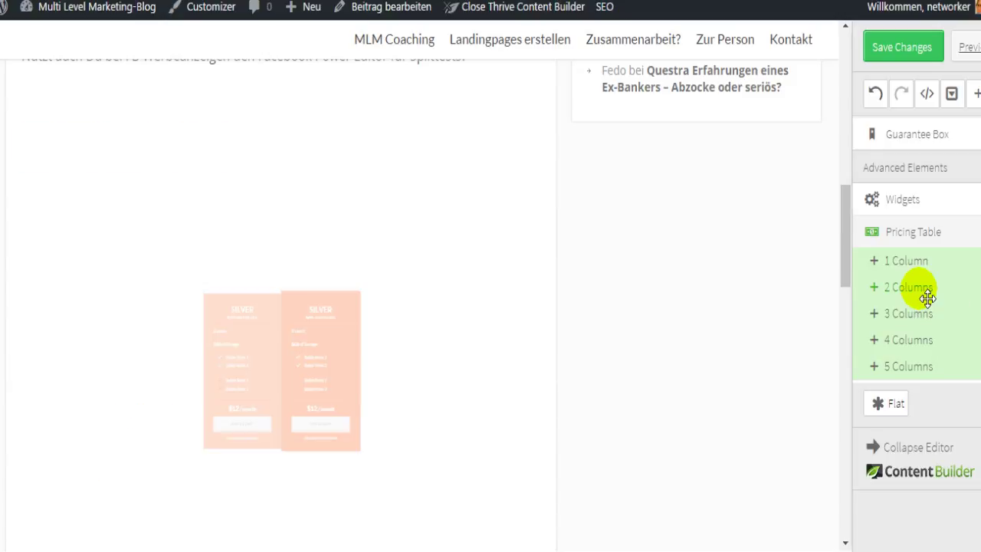
{"action": "scroll", "coordinate": [491, 318], "scroll_direction": "down", "scroll_amount": 1}
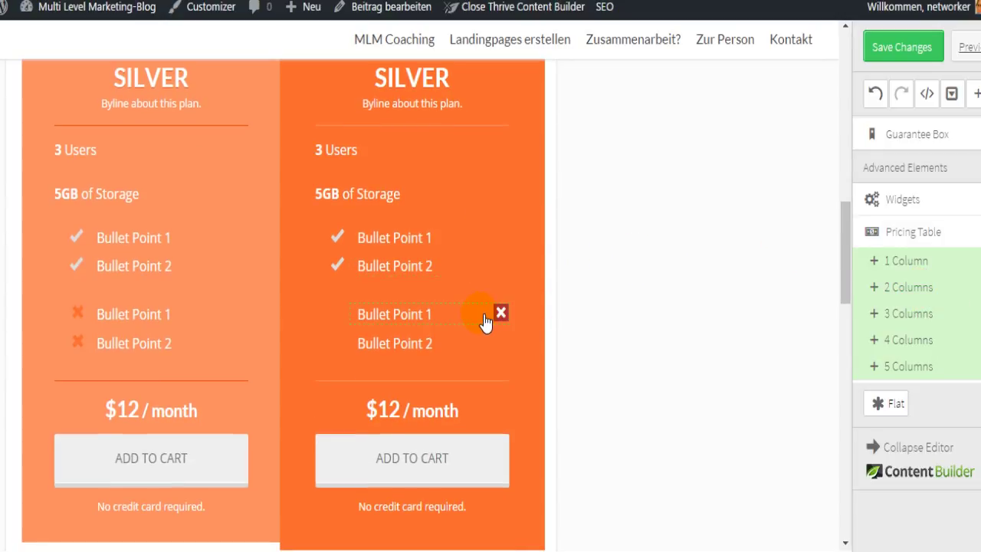
{"action": "scroll", "coordinate": [405, 437], "scroll_direction": "down", "scroll_amount": 1}
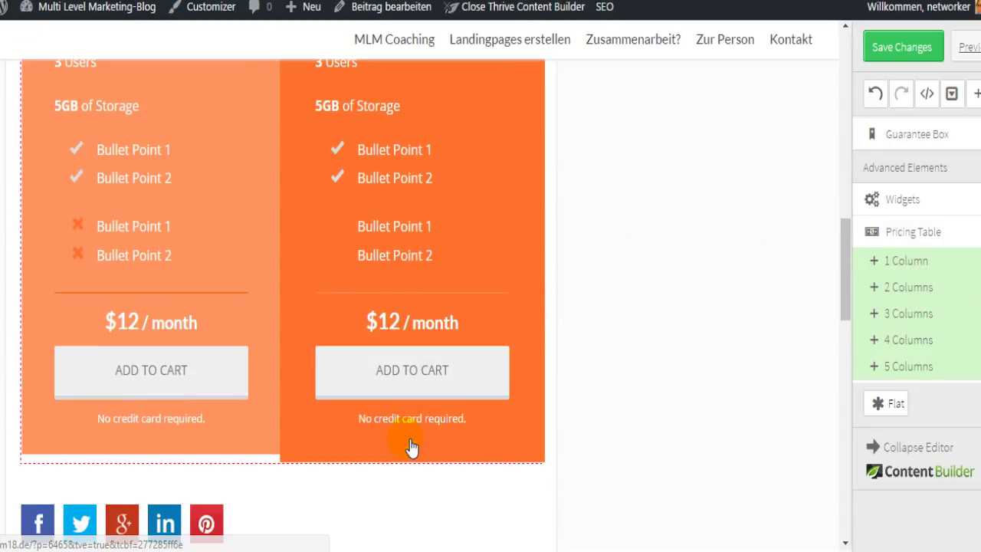
{"action": "scroll", "coordinate": [409, 449], "scroll_direction": "up", "scroll_amount": 2}
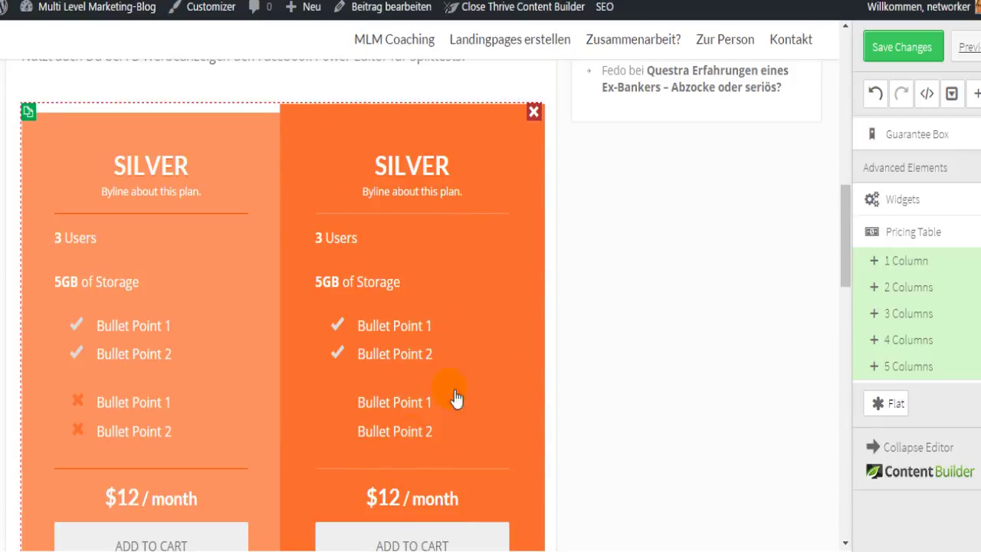
{"action": "left_click", "coordinate": [533, 113]}
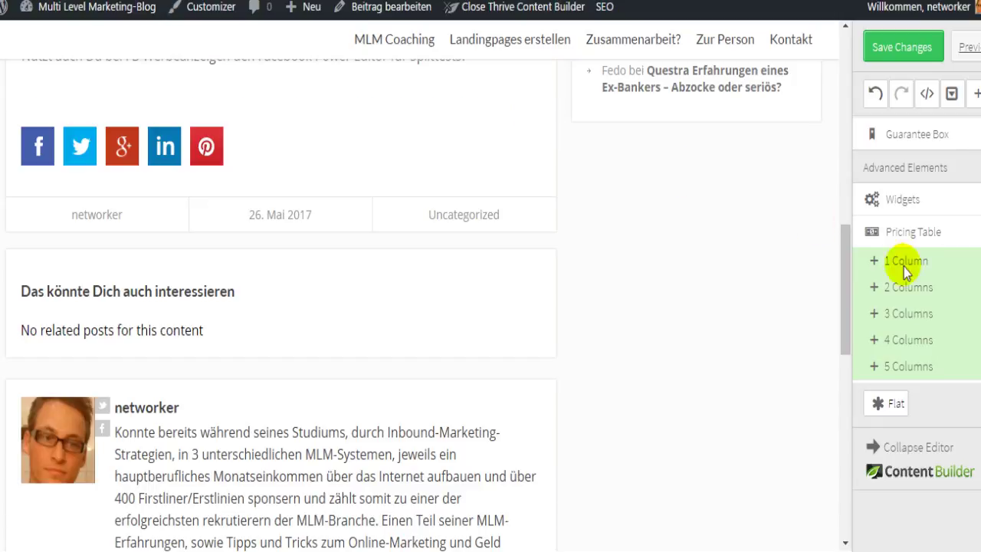
{"action": "left_click", "coordinate": [909, 314]}
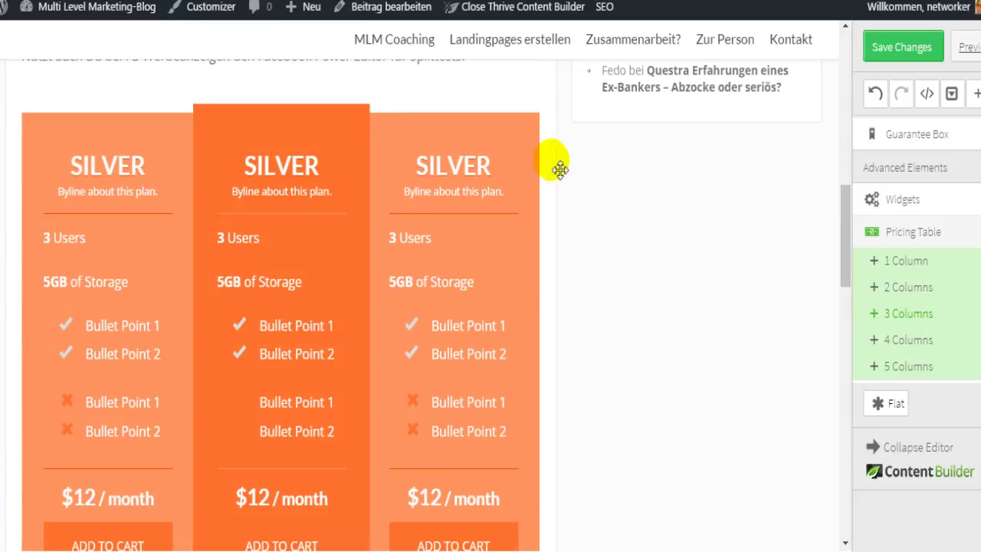
{"action": "left_click", "coordinate": [534, 114]}
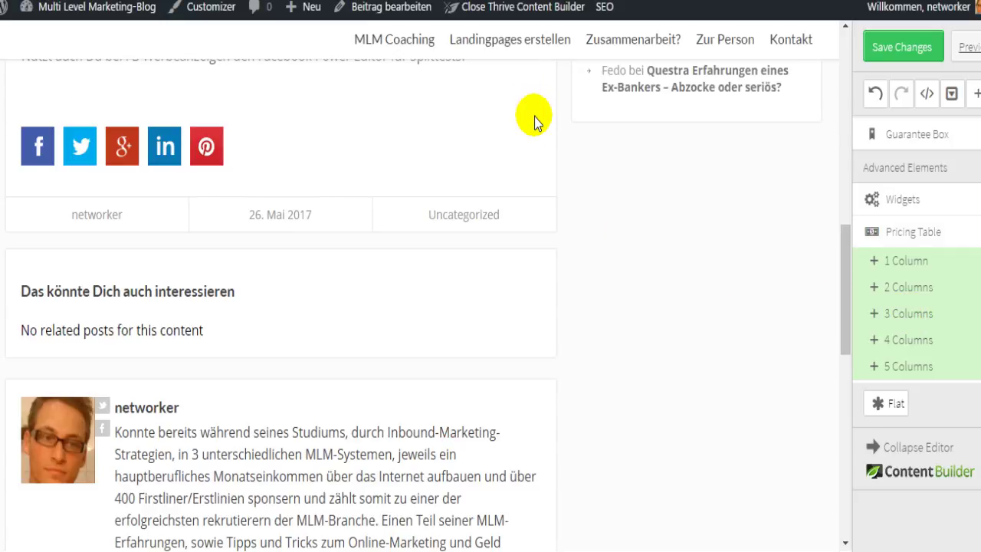
Insert a 4-column Pricing Table below the post text, look through it and remove it
{"action": "left_click_drag", "start_coordinate": [891, 340], "coordinate": [376, 319]}
{"action": "scroll", "coordinate": [377, 365], "scroll_direction": "down", "scroll_amount": 2}
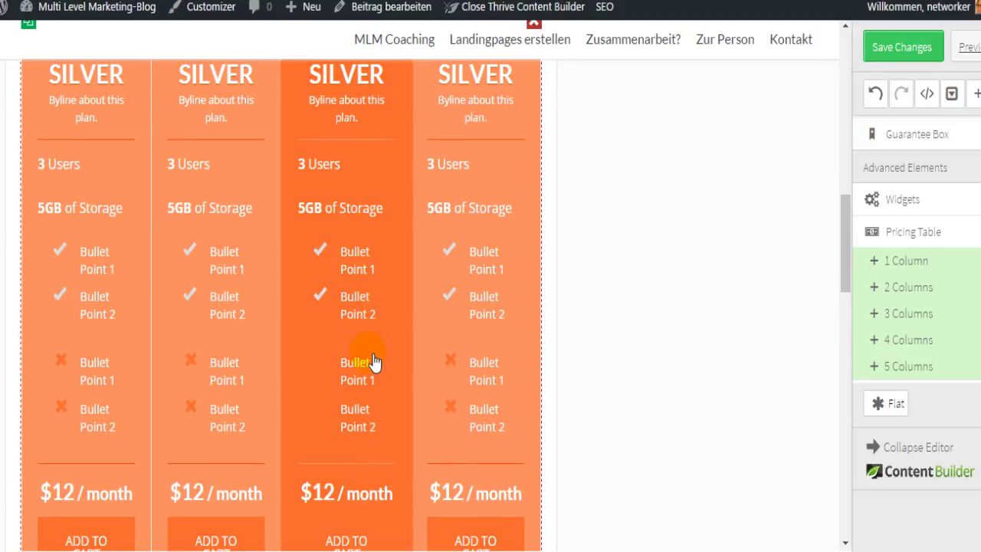
{"action": "mouse_move", "coordinate": [225, 382]}
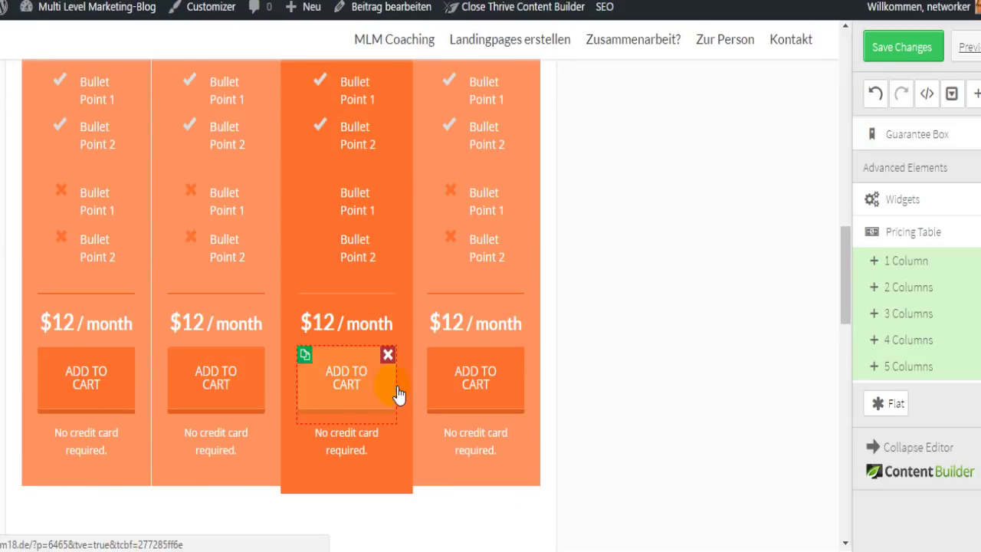
{"action": "scroll", "coordinate": [483, 391], "scroll_direction": "up", "scroll_amount": 4}
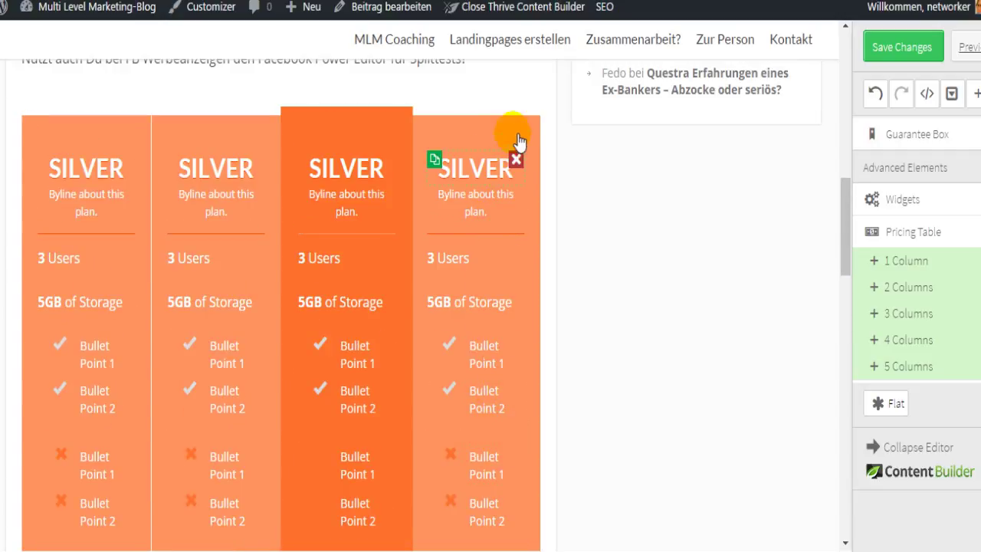
{"action": "left_click", "coordinate": [532, 115]}
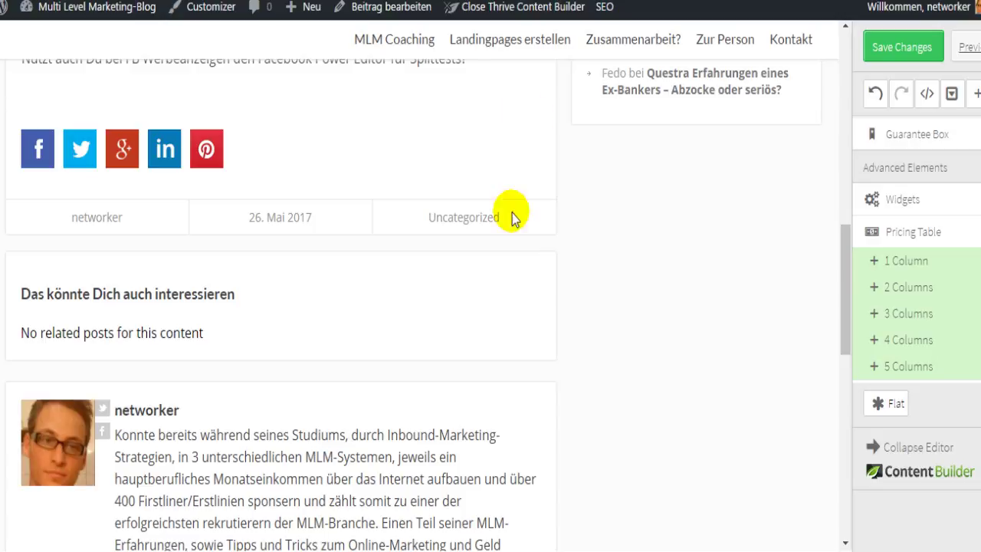
Insert a Progress Bar data element between the post text and the share icons and remove it
{"action": "scroll", "coordinate": [506, 222], "scroll_direction": "up", "scroll_amount": 4}
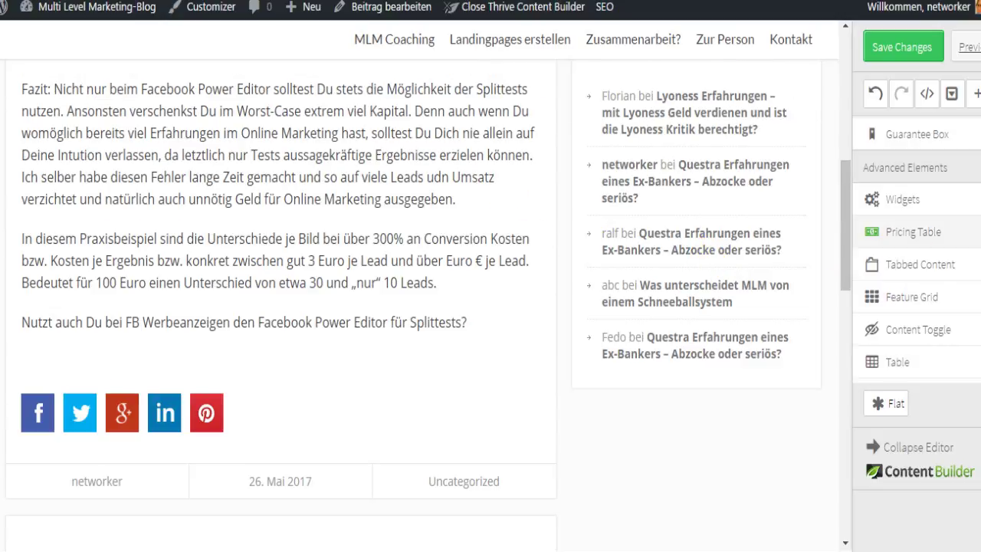
{"action": "scroll", "coordinate": [916, 261], "scroll_direction": "down", "scroll_amount": 1}
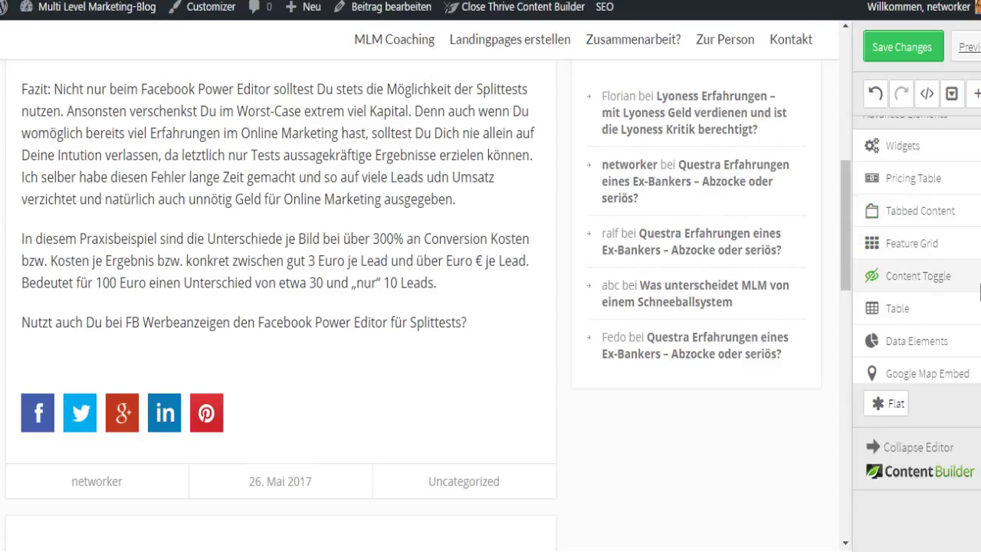
{"action": "scroll", "coordinate": [979, 291], "scroll_direction": "down", "scroll_amount": 2}
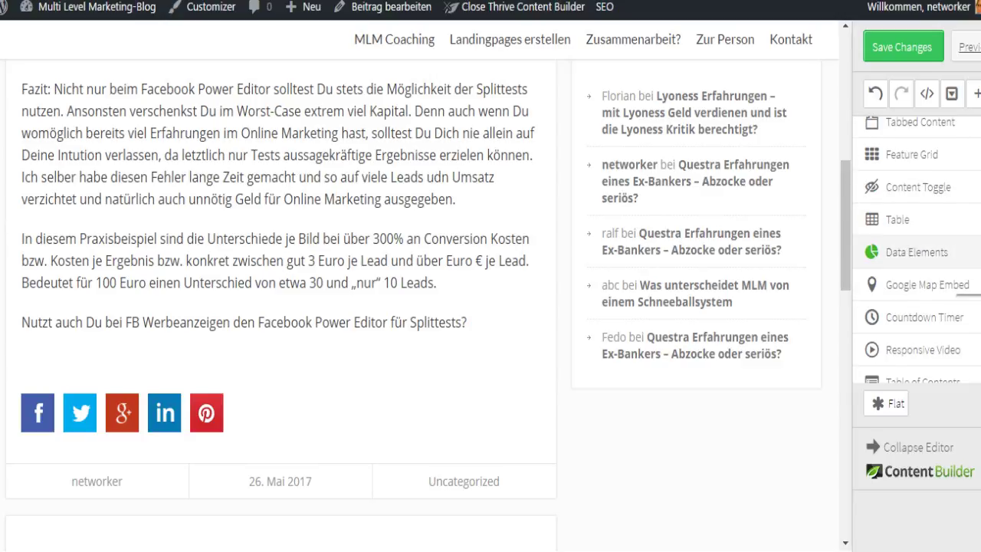
{"action": "left_click", "coordinate": [967, 253]}
{"action": "left_click_drag", "start_coordinate": [942, 291], "coordinate": [354, 318]}
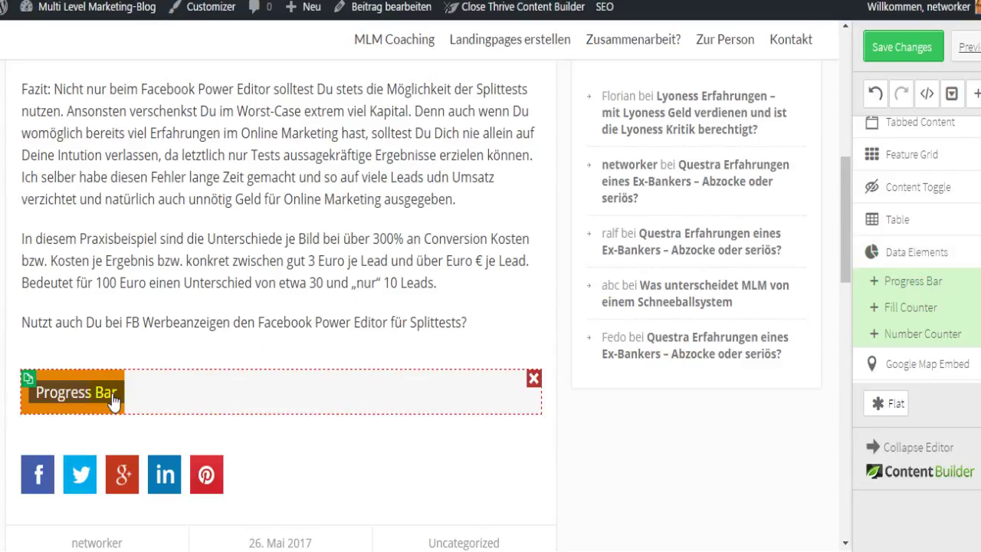
{"action": "left_click", "coordinate": [533, 378]}
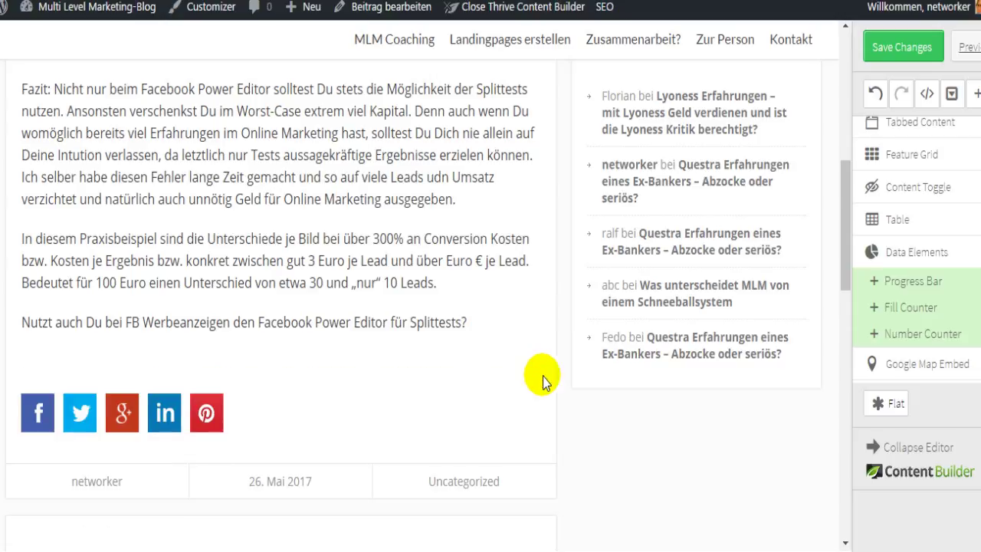
Insert a Number Counter data element below the post text, view its element settings and close them
{"action": "left_click_drag", "start_coordinate": [911, 344], "coordinate": [364, 358]}
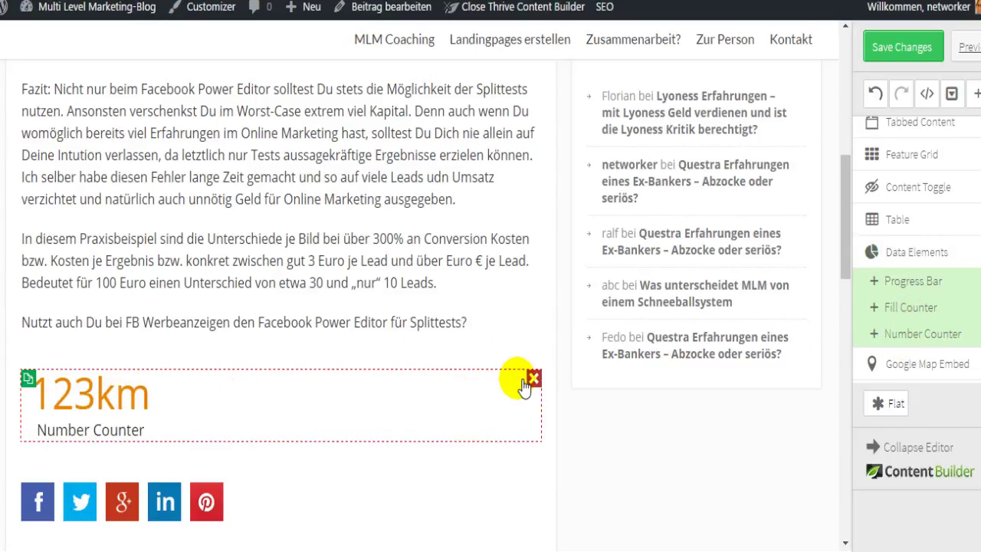
{"action": "left_click", "coordinate": [129, 405]}
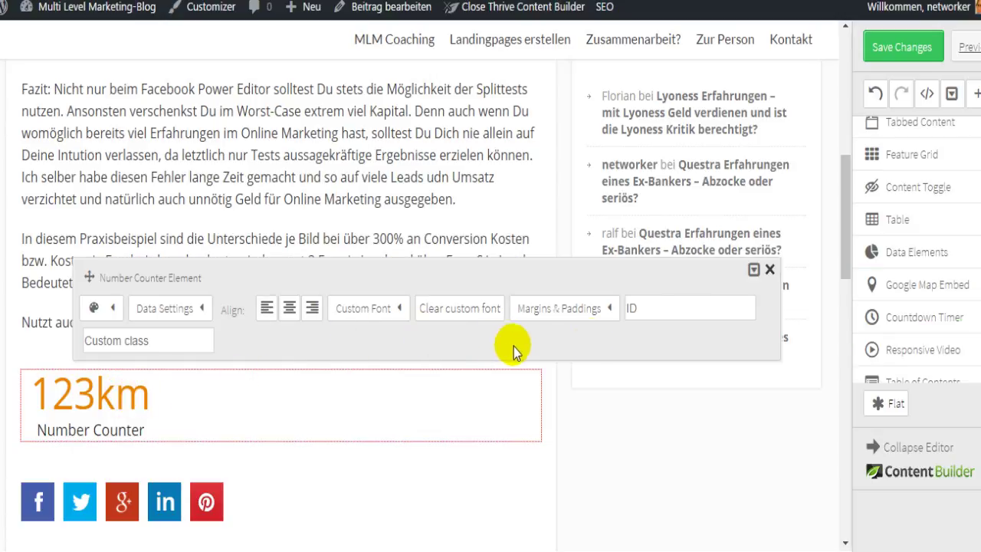
{"action": "left_click", "coordinate": [674, 308]}
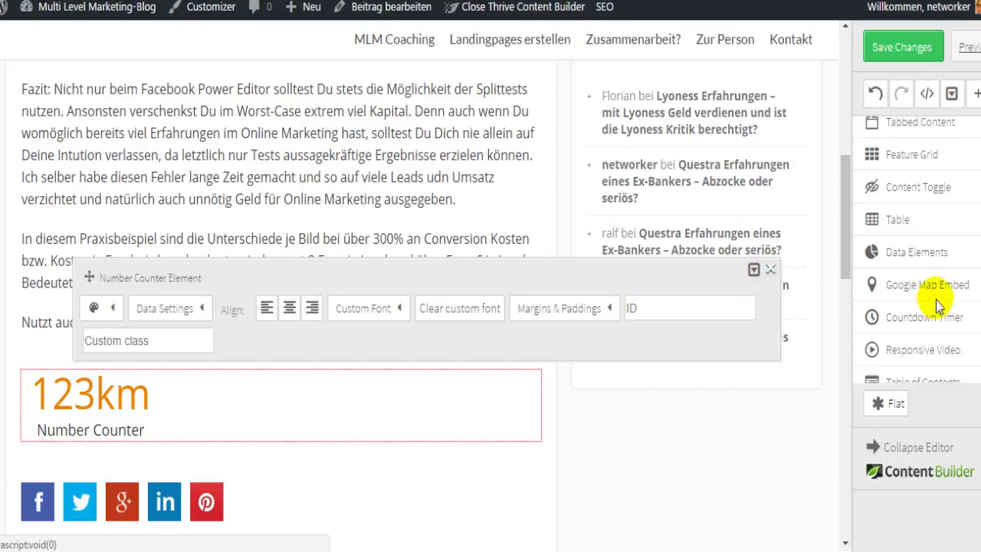
{"action": "left_click", "coordinate": [800, 284]}
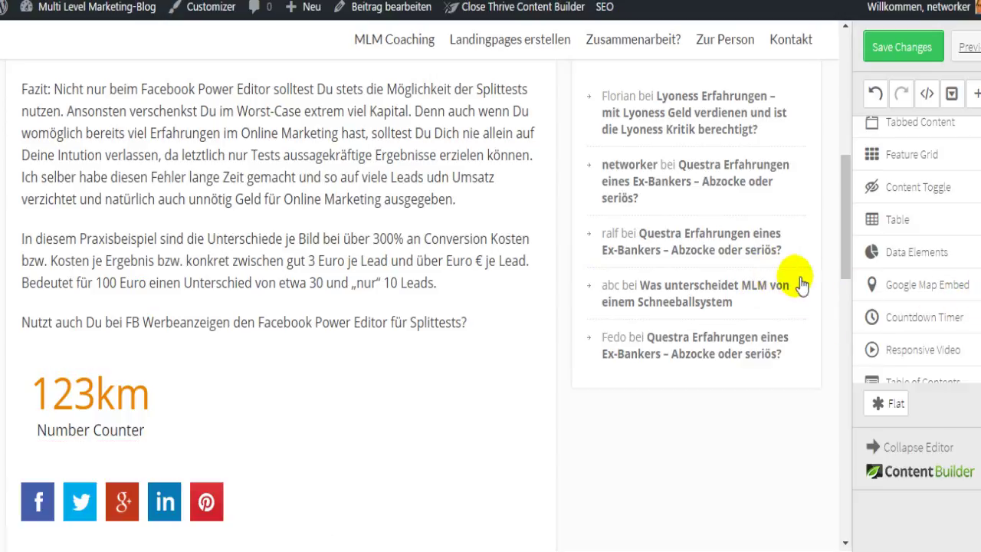
Insert a Google Map Embed element below the Number Counter, close its embed code dialog and remove the element
{"action": "left_click", "coordinate": [945, 298]}
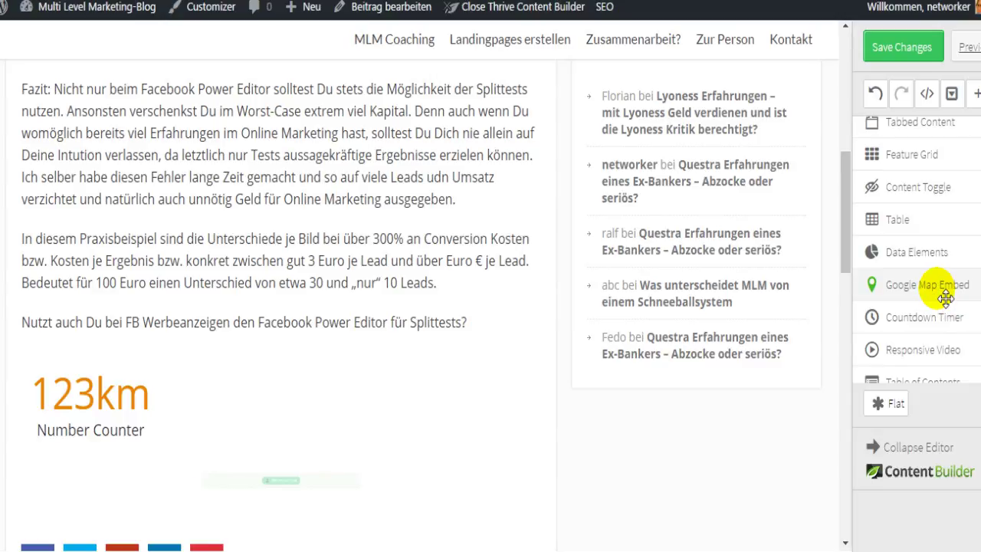
{"action": "left_click", "coordinate": [270, 483]}
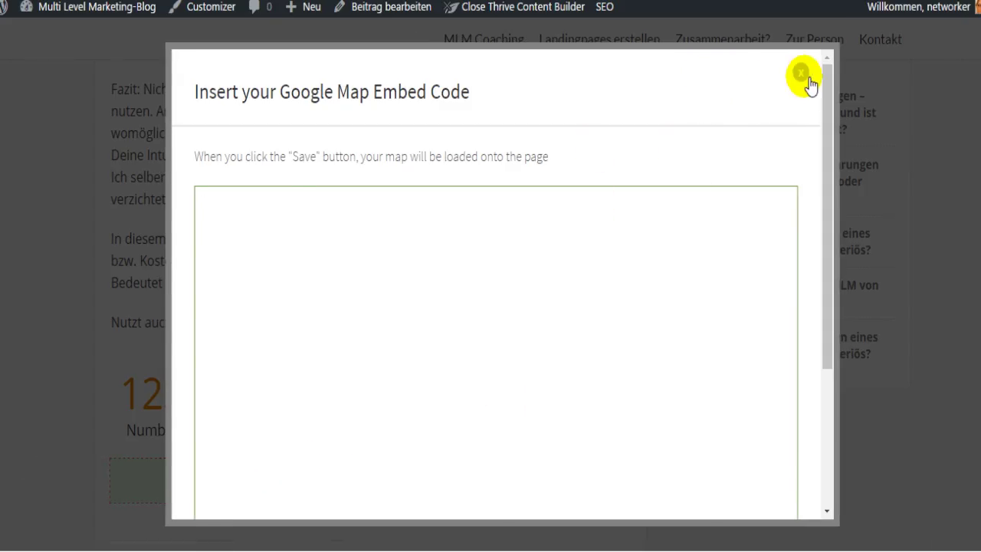
{"action": "left_click", "coordinate": [801, 75]}
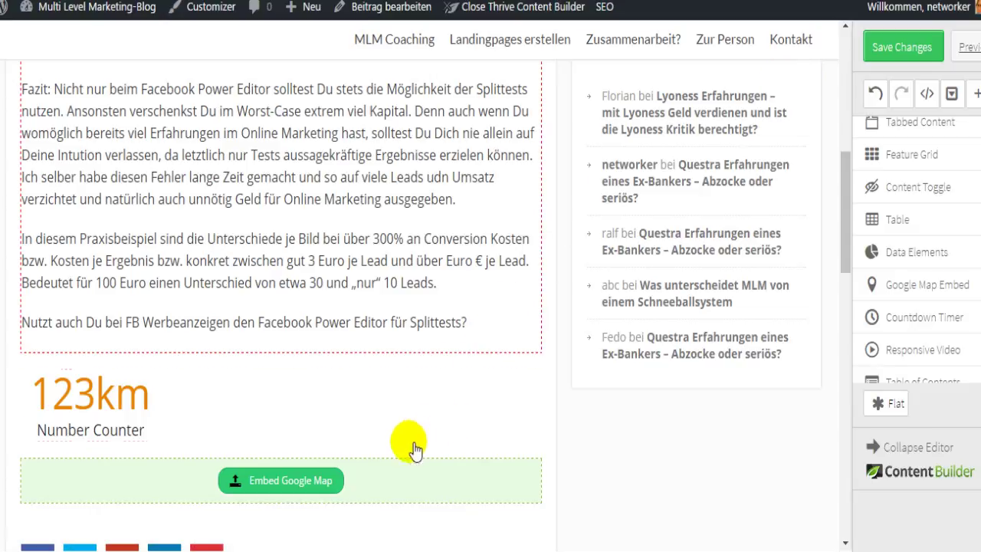
{"action": "left_click", "coordinate": [534, 468]}
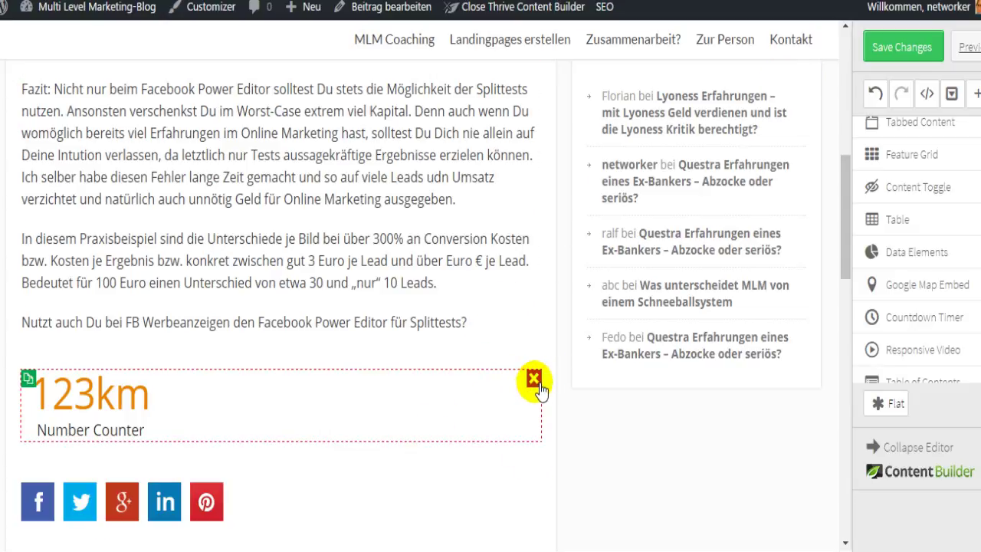
Remove the Number Counter element from the post and dismiss the save reminder
{"action": "left_click", "coordinate": [533, 378]}
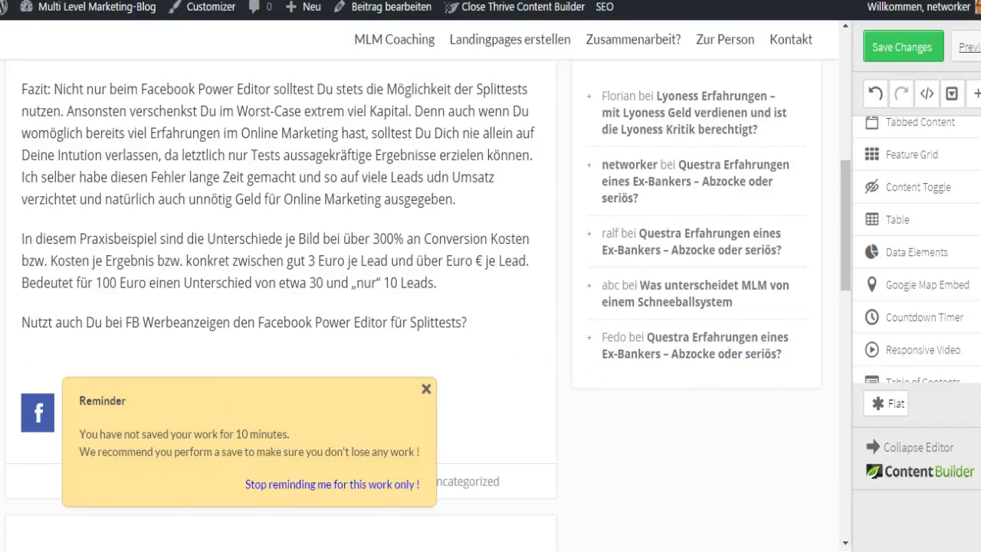
{"action": "left_click", "coordinate": [427, 390]}
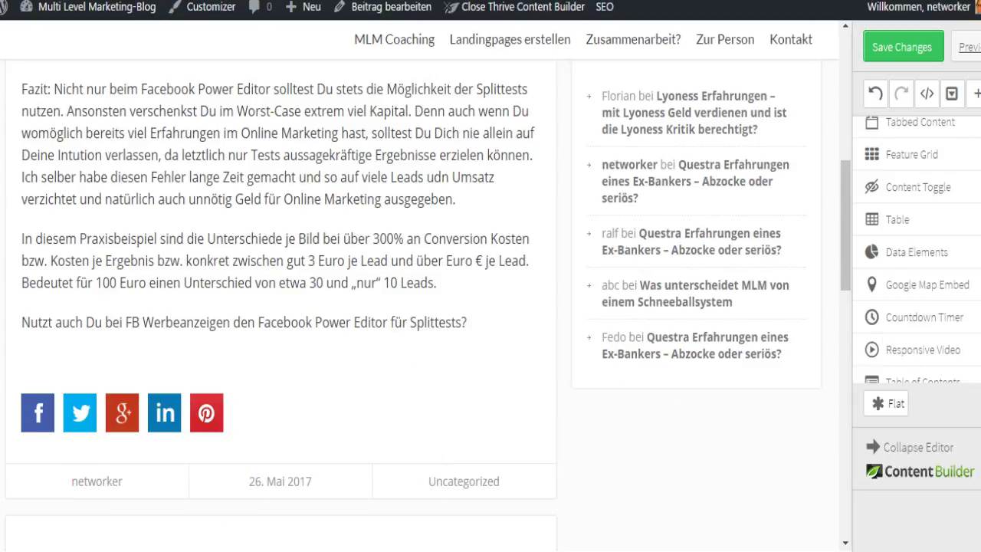
Try a Countdown and a Countdown Evergreen timer below the post text, removing each one
{"action": "scroll", "coordinate": [915, 245], "scroll_direction": "down", "scroll_amount": 1}
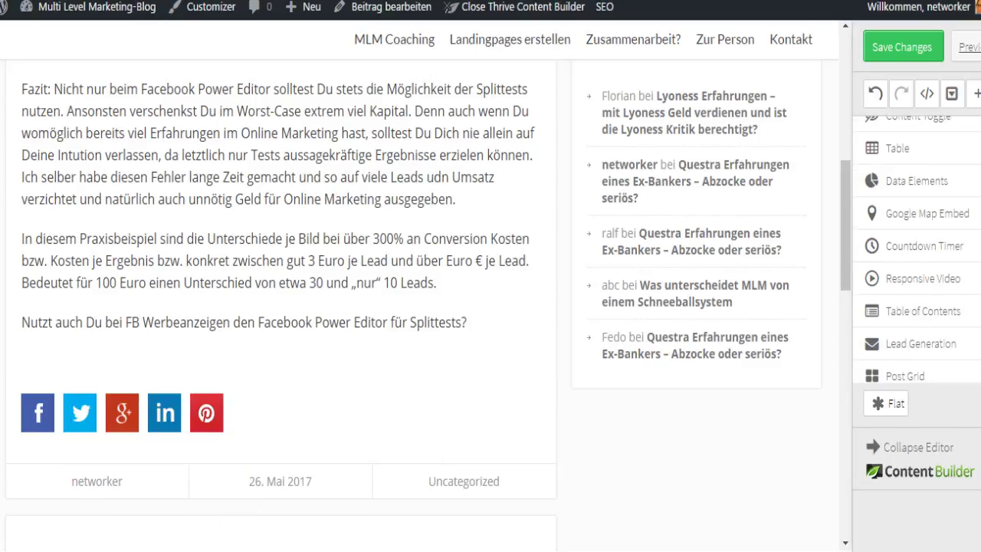
{"action": "left_click", "coordinate": [960, 253]}
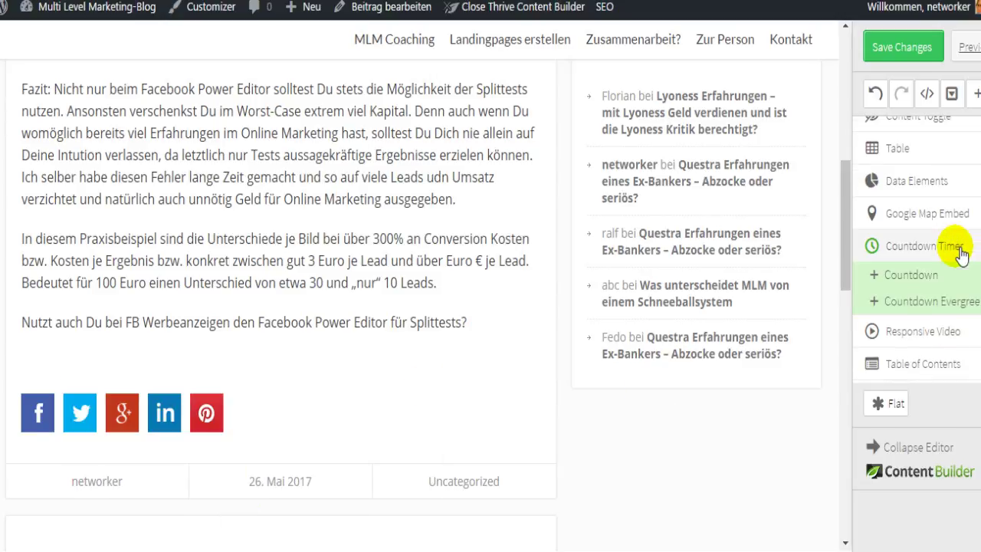
{"action": "left_click", "coordinate": [939, 287]}
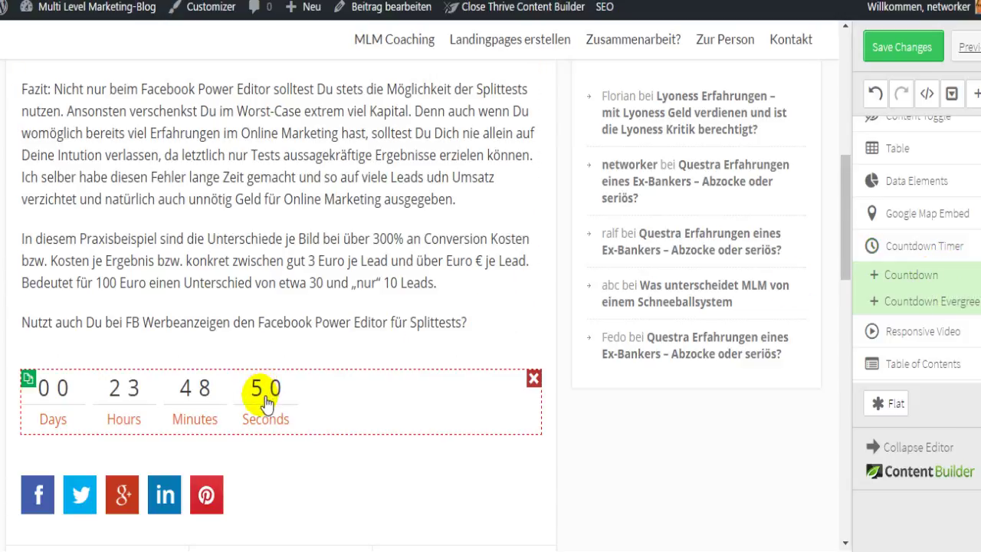
{"action": "left_click", "coordinate": [533, 378]}
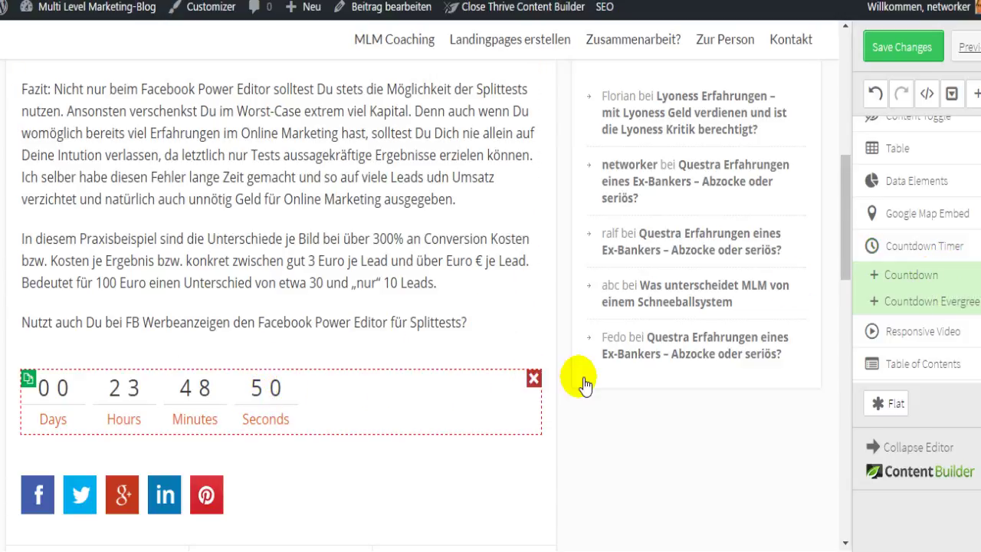
{"action": "left_click", "coordinate": [917, 303]}
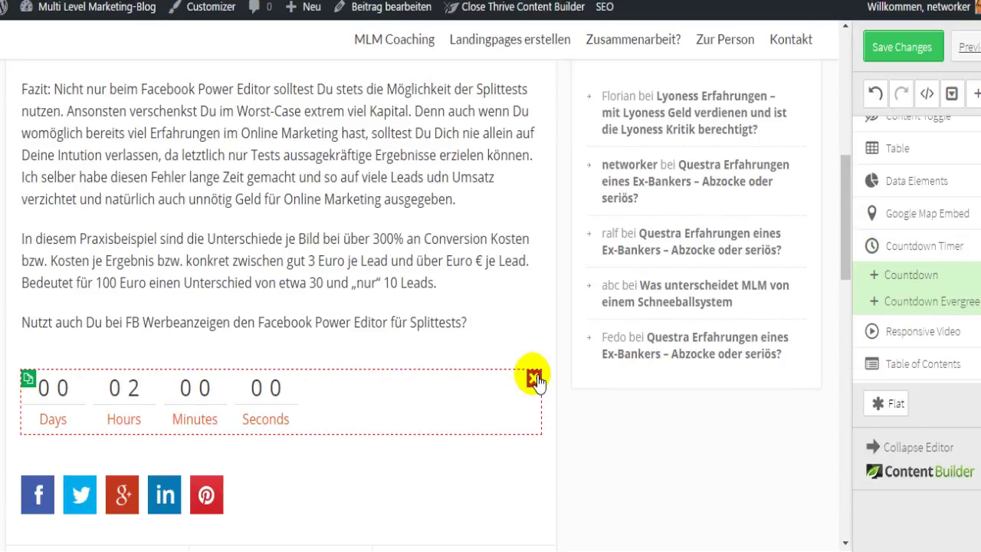
{"action": "left_click", "coordinate": [534, 378]}
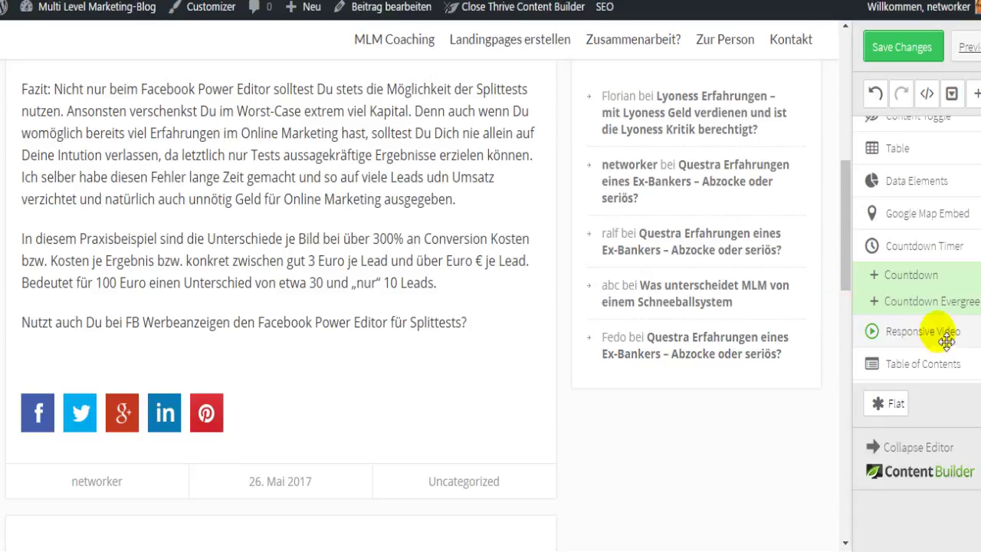
Insert a Responsive Video element between the post text and the share icons and remove it
{"action": "scroll", "coordinate": [930, 253], "scroll_direction": "down", "scroll_amount": 3}
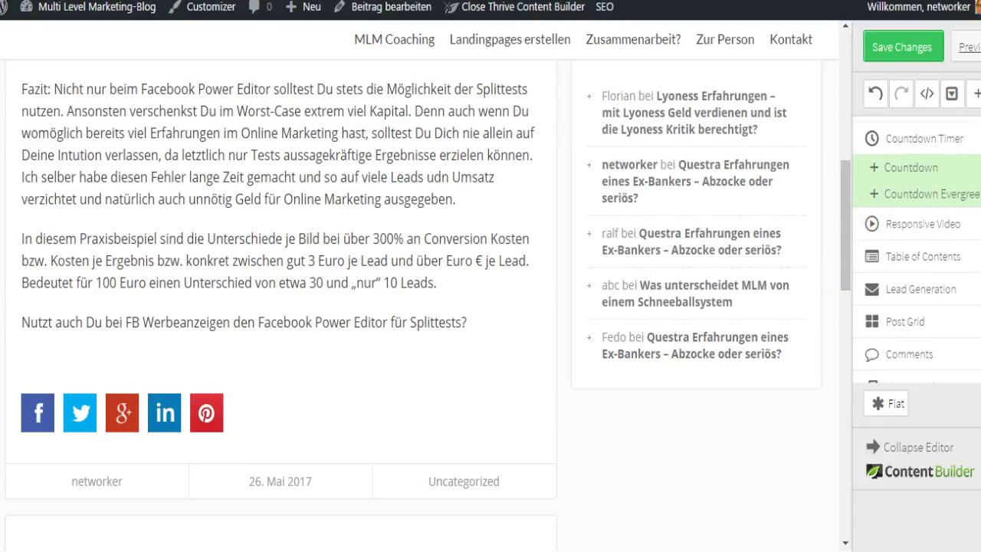
{"action": "left_click", "coordinate": [948, 236]}
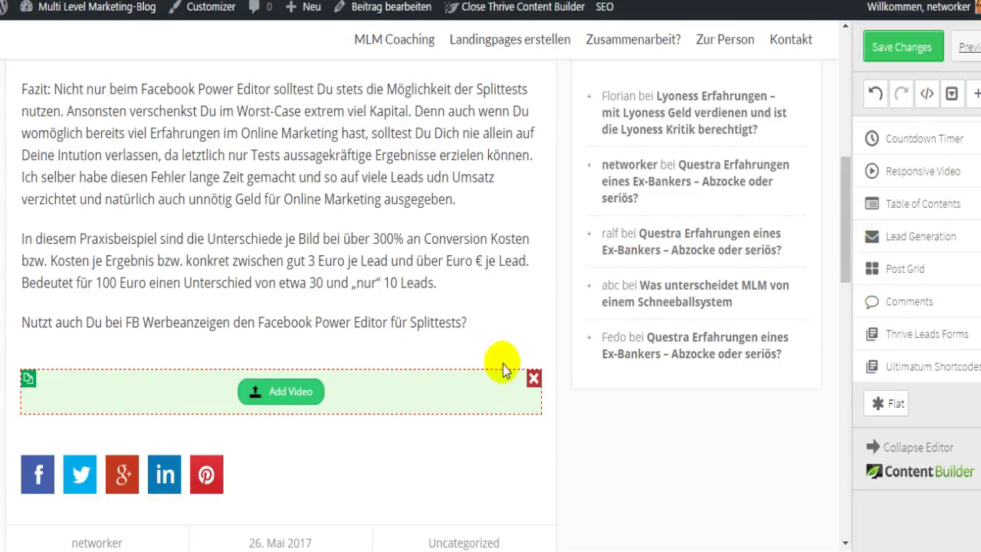
{"action": "left_click", "coordinate": [534, 379]}
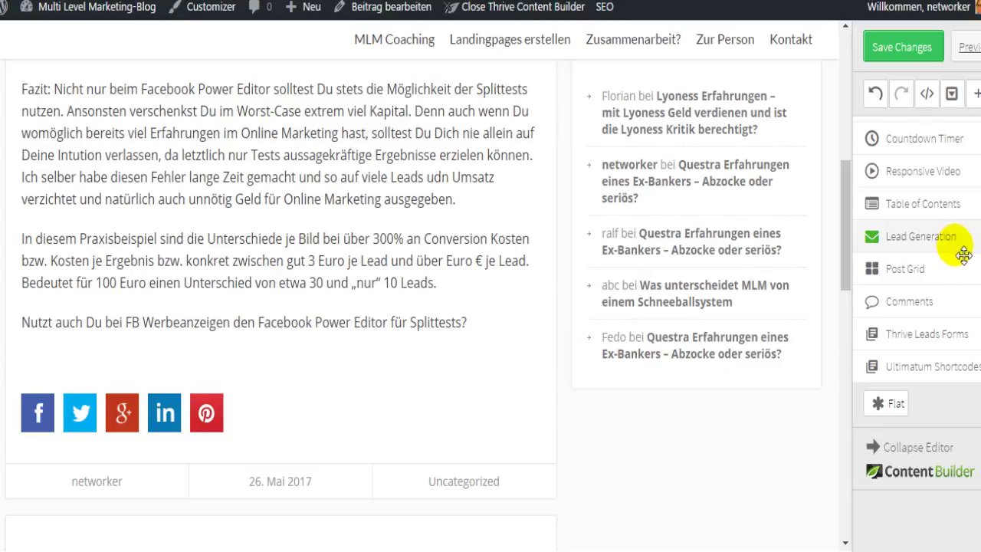
Insert a Table of Contents below the post text, view its options and its heading's text settings, and remove it
{"action": "left_click_drag", "start_coordinate": [959, 233], "coordinate": [967, 257]}
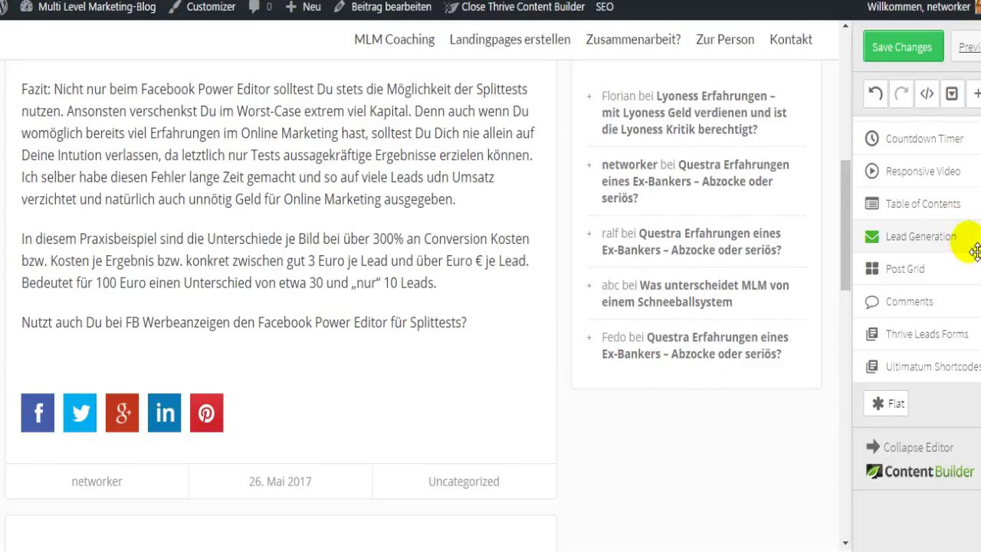
{"action": "left_click_drag", "start_coordinate": [940, 244], "coordinate": [882, 208]}
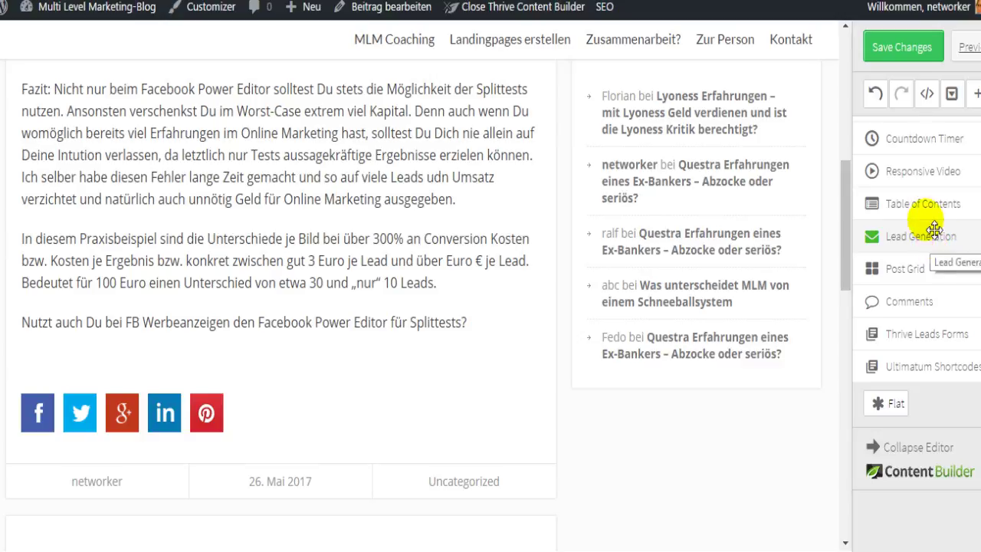
{"action": "left_click", "coordinate": [881, 206]}
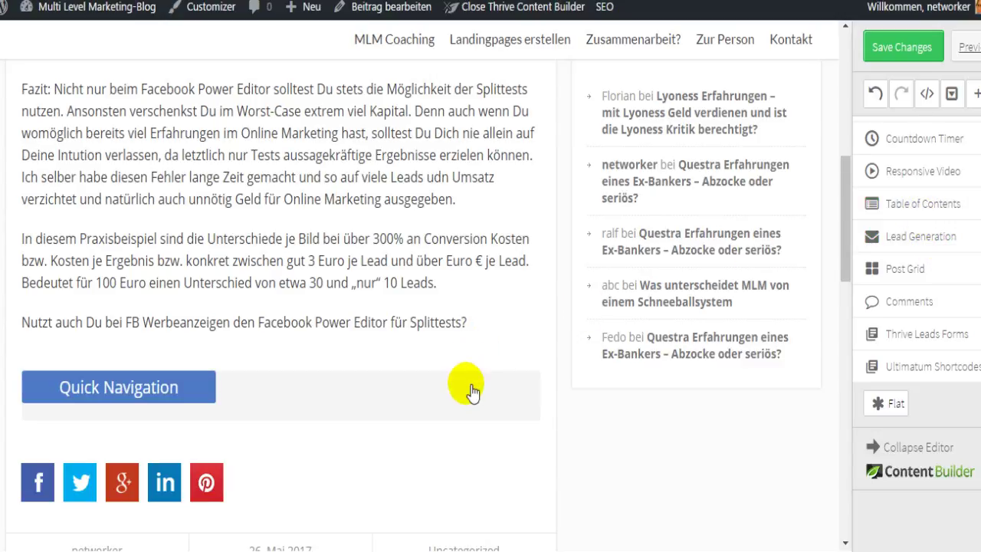
{"action": "left_click", "coordinate": [274, 394]}
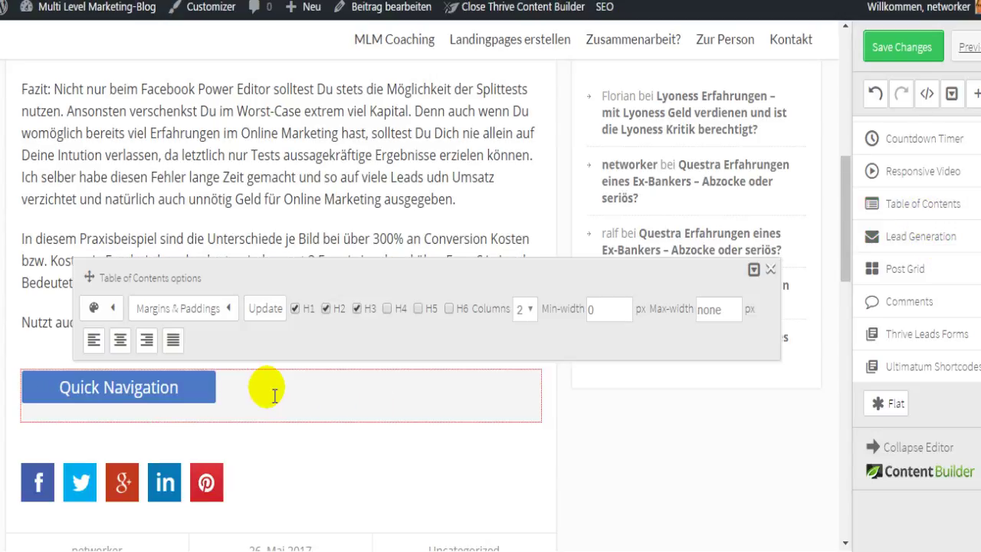
{"action": "left_click", "coordinate": [771, 270]}
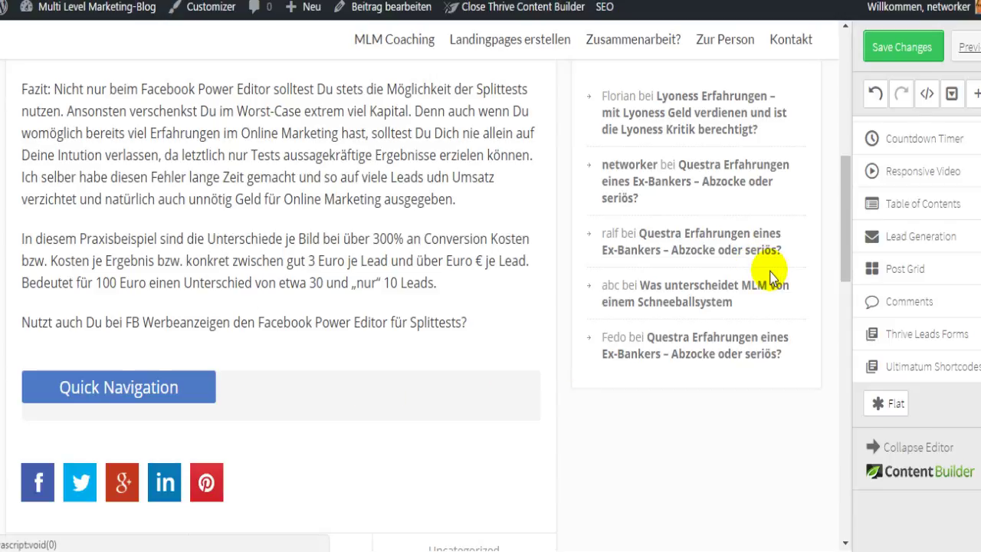
{"action": "left_click", "coordinate": [141, 390]}
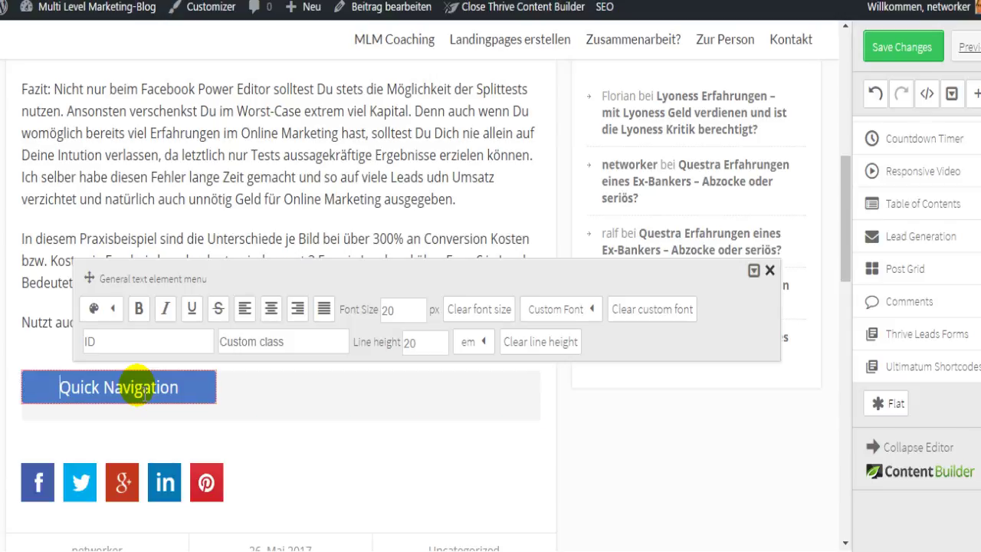
{"action": "left_click", "coordinate": [770, 271]}
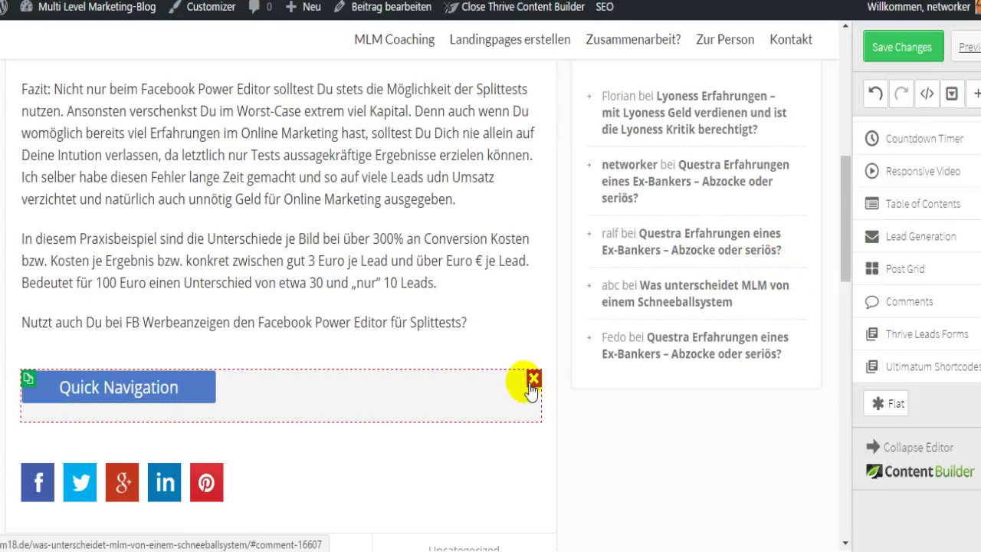
{"action": "left_click", "coordinate": [534, 379]}
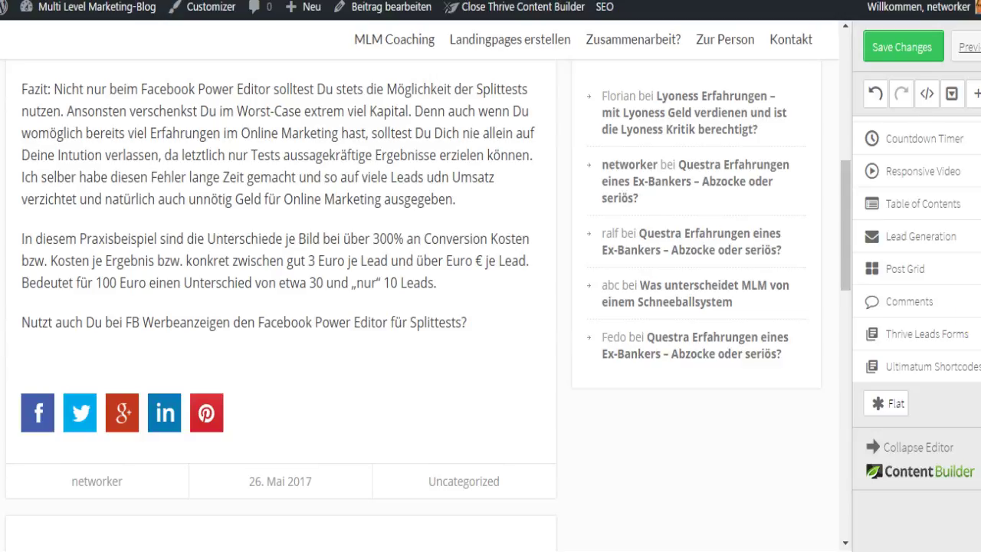
Insert a Lead Generation form below the post text, look at its fields and remove it
{"action": "scroll", "coordinate": [916, 252], "scroll_direction": "down", "scroll_amount": 2}
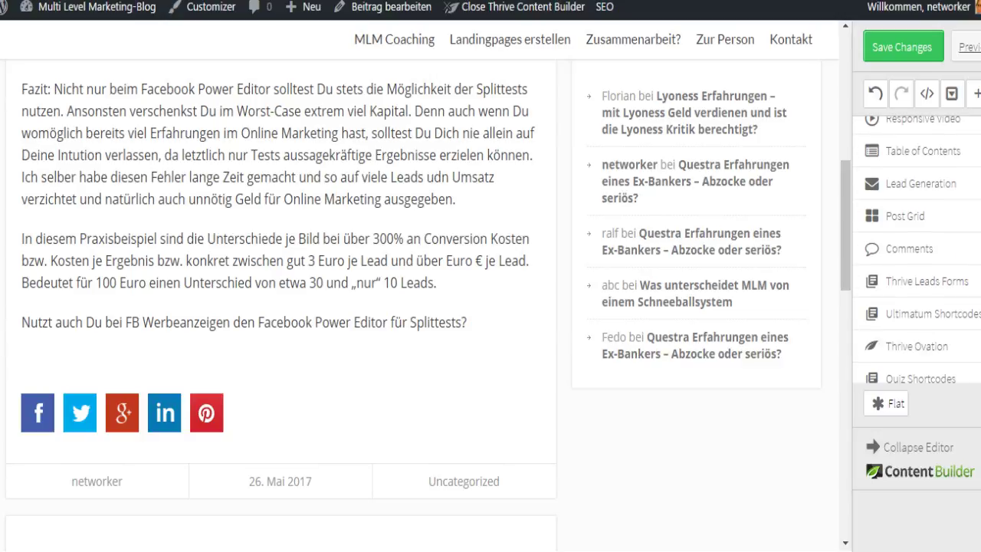
{"action": "left_click", "coordinate": [946, 196]}
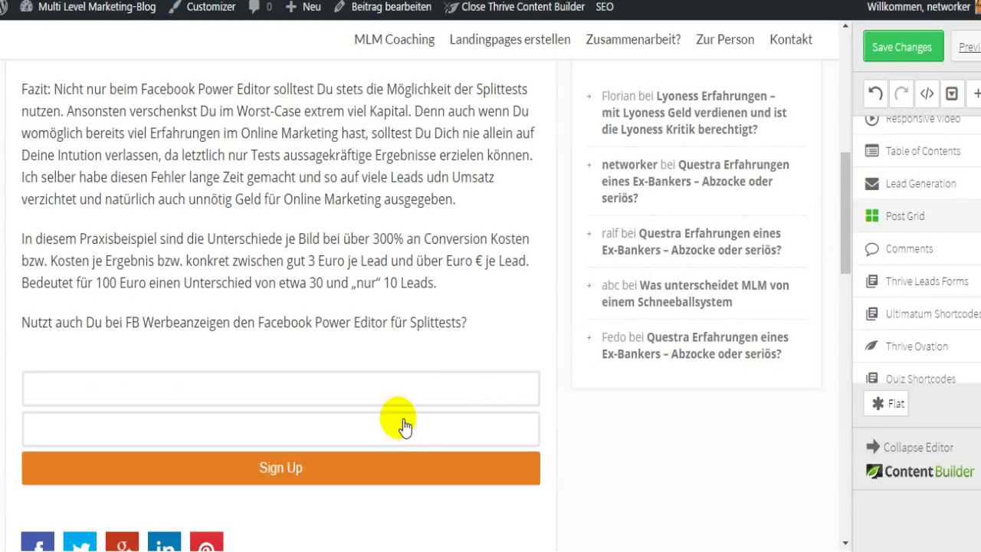
{"action": "scroll", "coordinate": [390, 422], "scroll_direction": "down", "scroll_amount": 1}
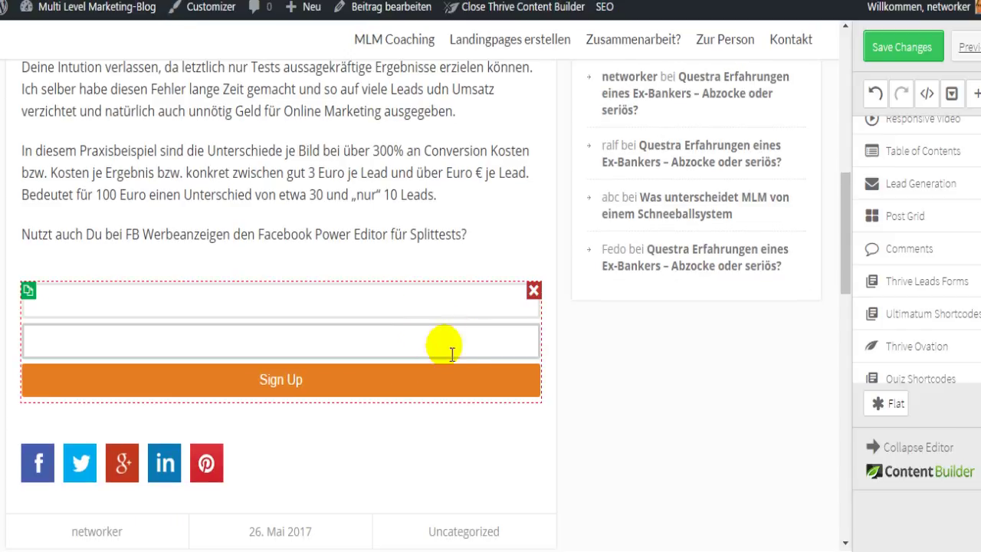
{"action": "left_click", "coordinate": [534, 291]}
Insert a Thrive Ovation Capture Testimonials element below the post text and remove it
{"action": "scroll", "coordinate": [916, 249], "scroll_direction": "down", "scroll_amount": 3}
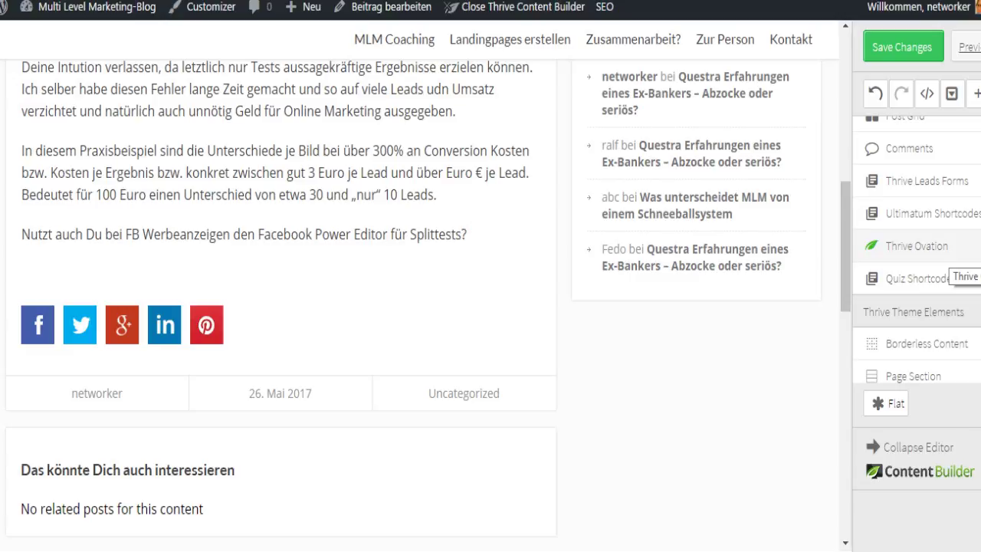
{"action": "mouse_move", "coordinate": [935, 213]}
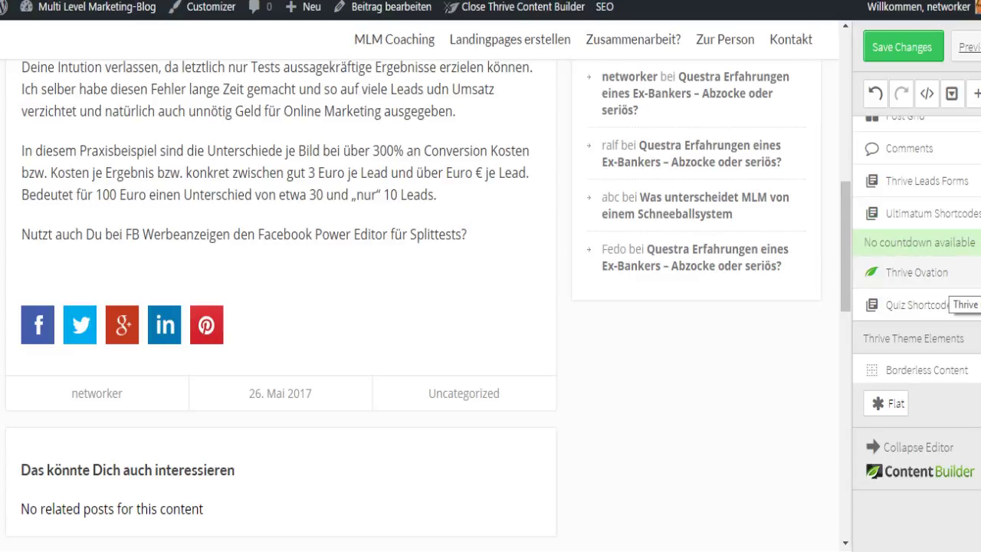
{"action": "left_click", "coordinate": [916, 272]}
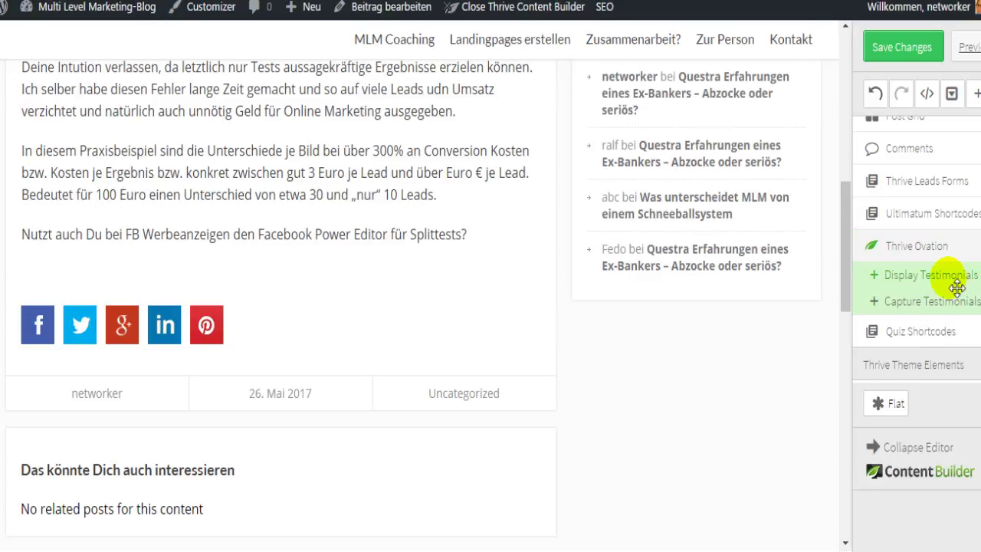
{"action": "left_click_drag", "start_coordinate": [970, 314], "coordinate": [429, 310]}
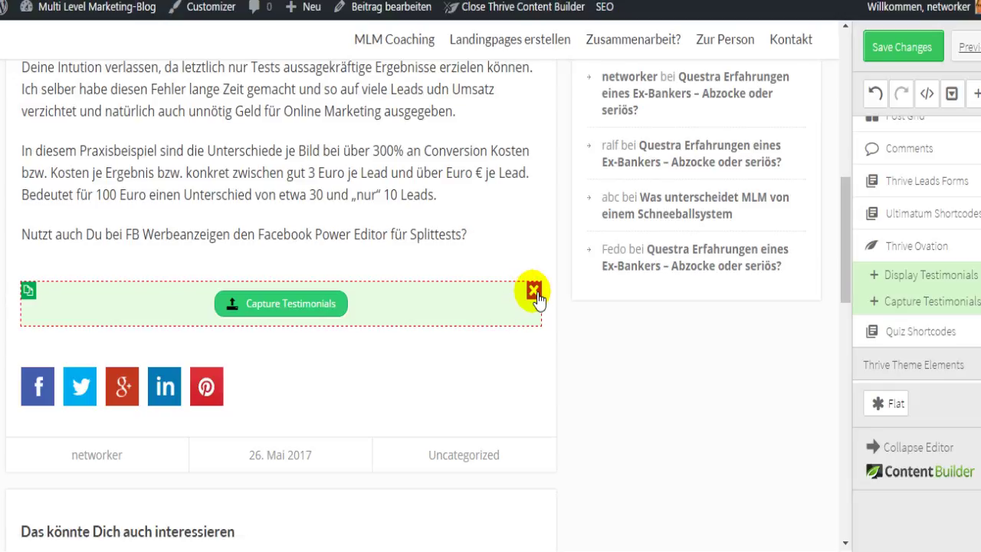
{"action": "left_click", "coordinate": [534, 294]}
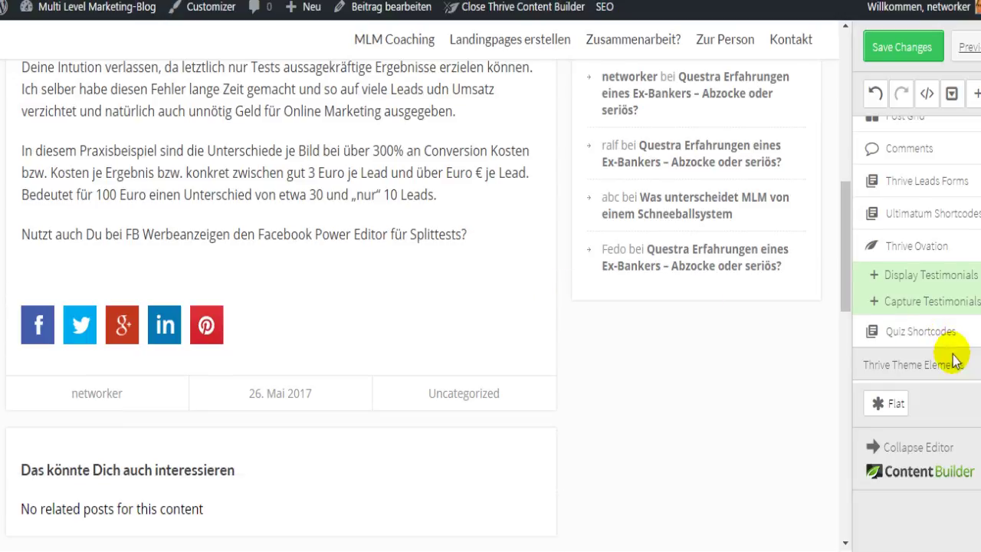
{"action": "scroll", "coordinate": [958, 367], "scroll_direction": "down", "scroll_amount": 1}
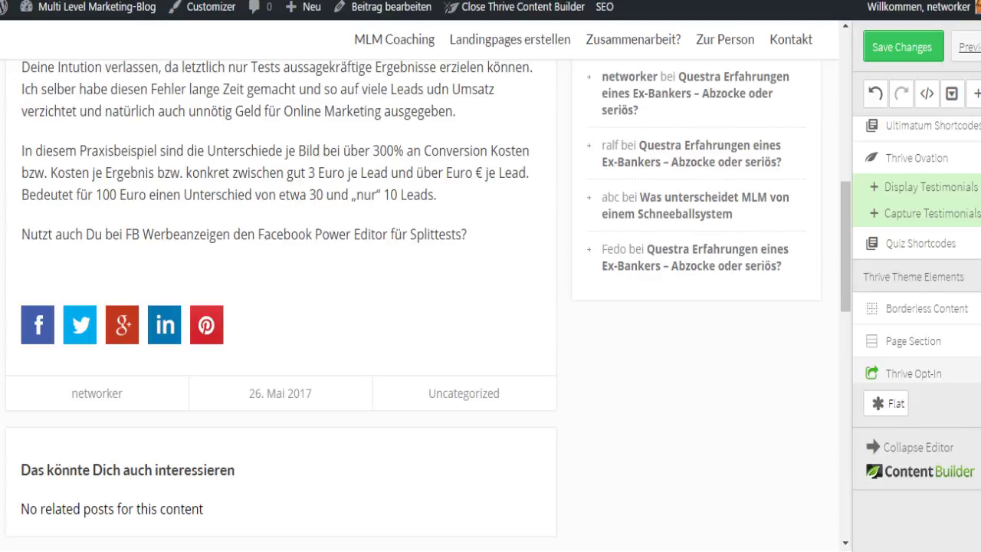
{"action": "scroll", "coordinate": [965, 376], "scroll_direction": "up", "scroll_amount": 10}
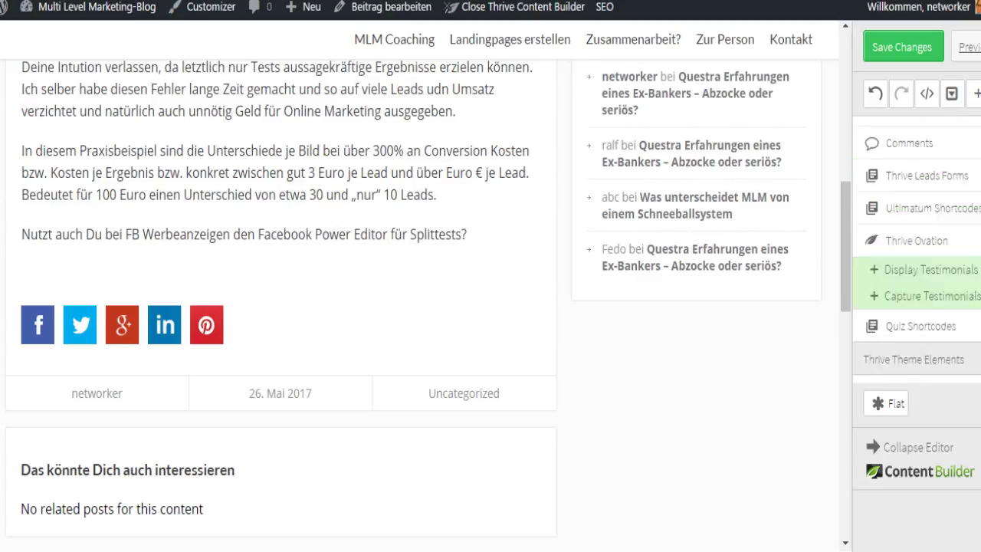
{"action": "scroll", "coordinate": [915, 268], "scroll_direction": "up", "scroll_amount": 2}
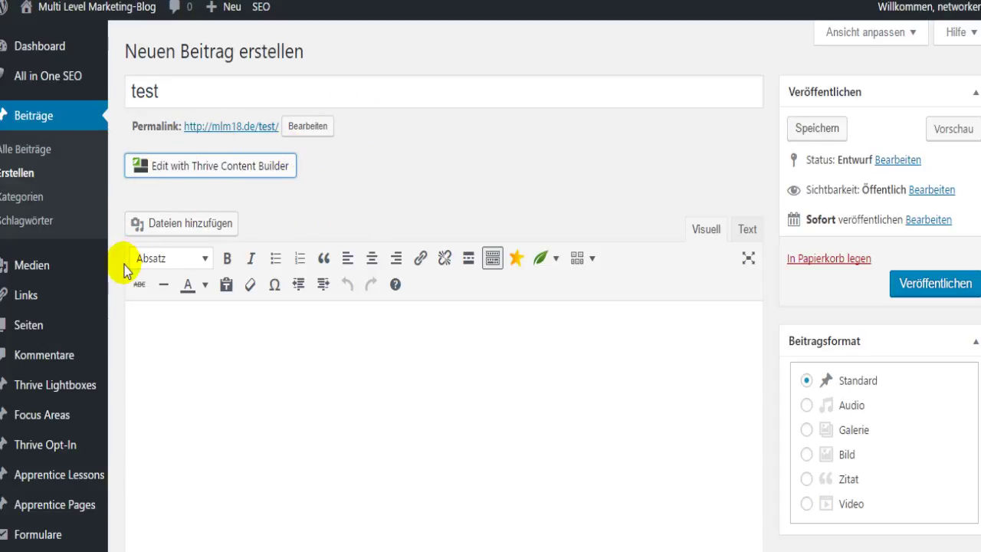
{"action": "scroll", "coordinate": [123, 265], "scroll_direction": "down", "scroll_amount": 2}
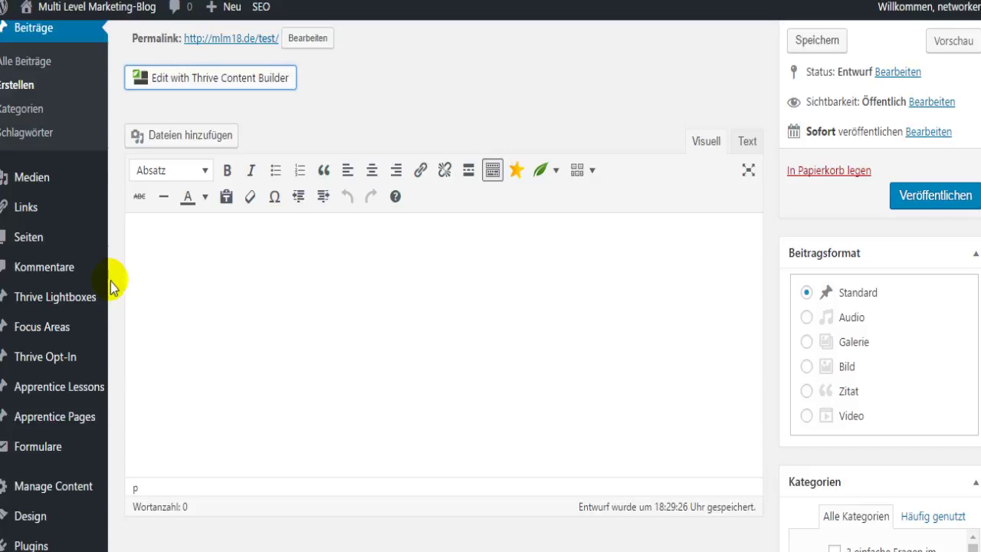
{"action": "scroll", "coordinate": [112, 279], "scroll_direction": "down", "scroll_amount": 1}
{"action": "scroll", "coordinate": [111, 284], "scroll_direction": "down", "scroll_amount": 1}
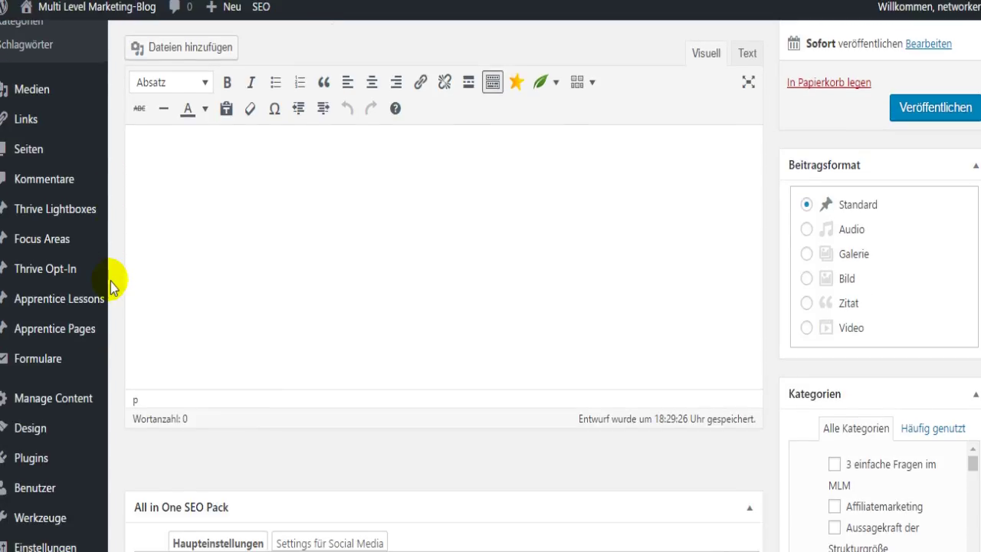
{"action": "scroll", "coordinate": [112, 283], "scroll_direction": "down", "scroll_amount": 2}
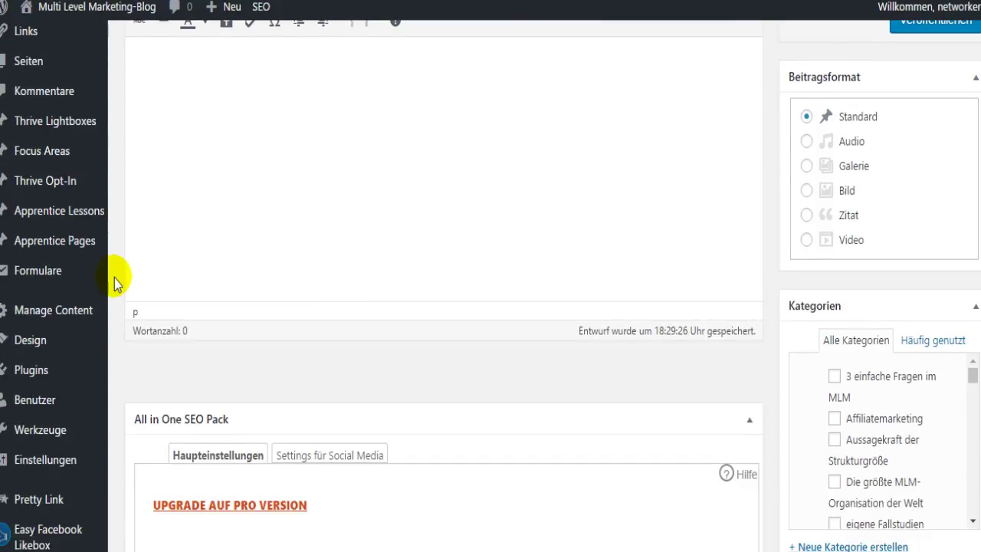
{"action": "scroll", "coordinate": [114, 283], "scroll_direction": "down", "scroll_amount": 6}
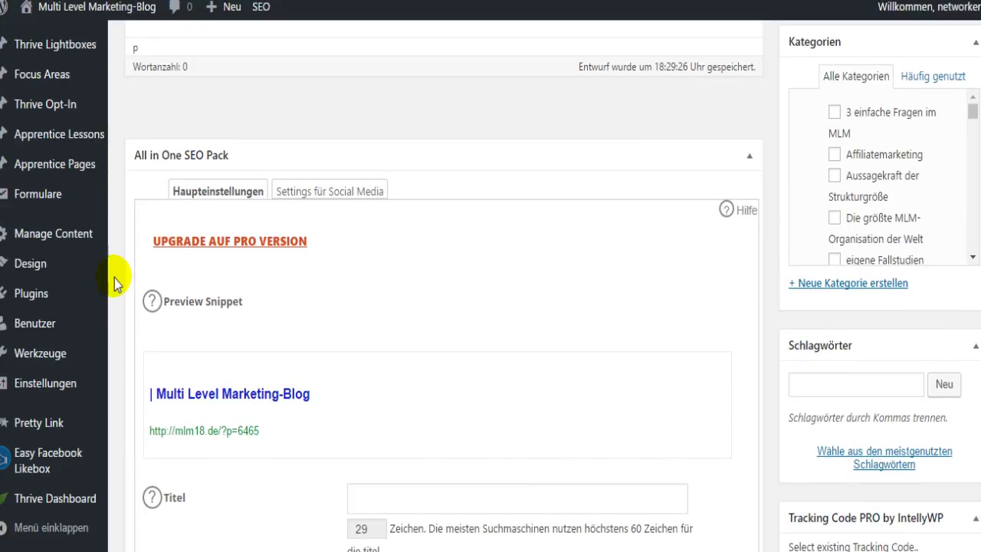
{"action": "scroll", "coordinate": [114, 284], "scroll_direction": "up", "scroll_amount": 10}
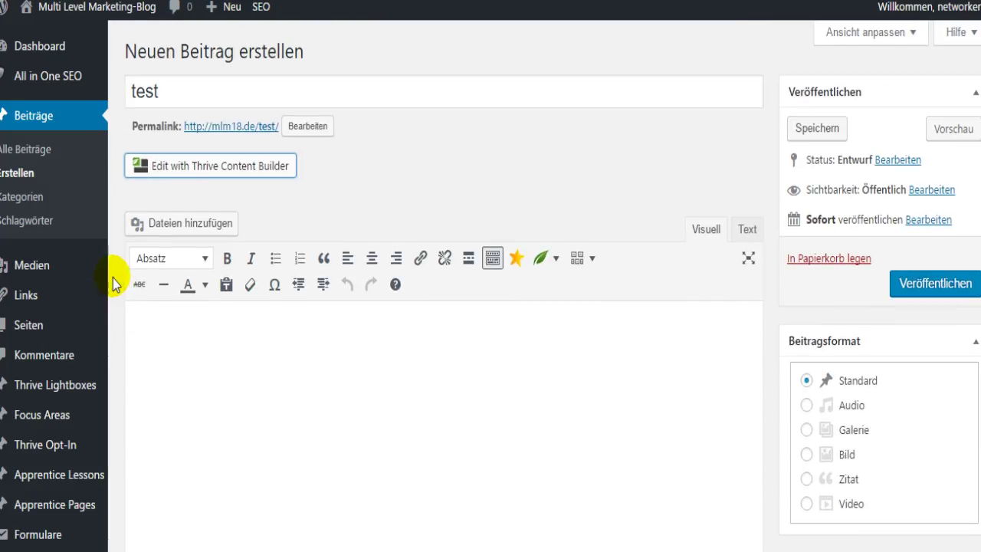
Leave the test post without saving its changes and open the Thrive Theme Options
{"action": "mouse_move", "coordinate": [114, 288]}
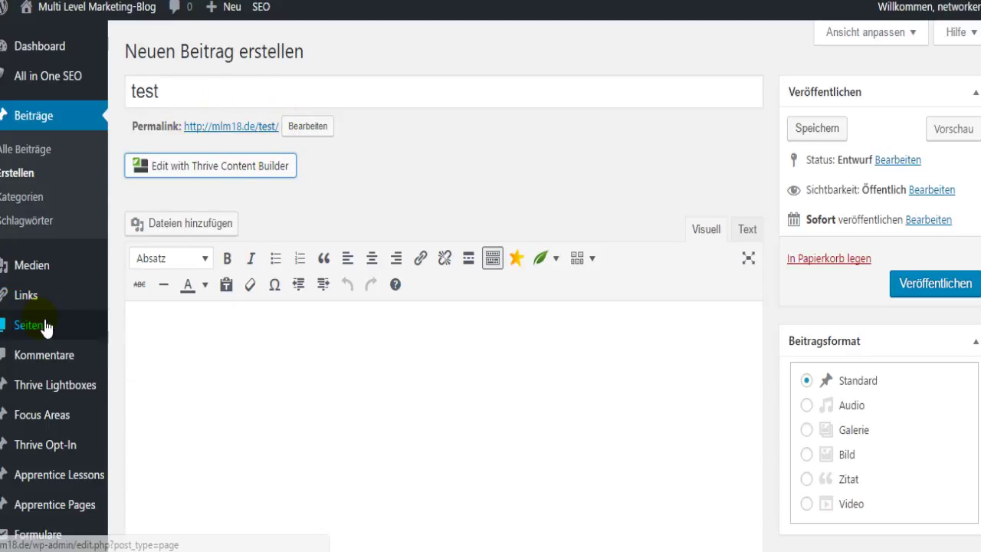
{"action": "scroll", "coordinate": [30, 326], "scroll_direction": "down", "scroll_amount": 1}
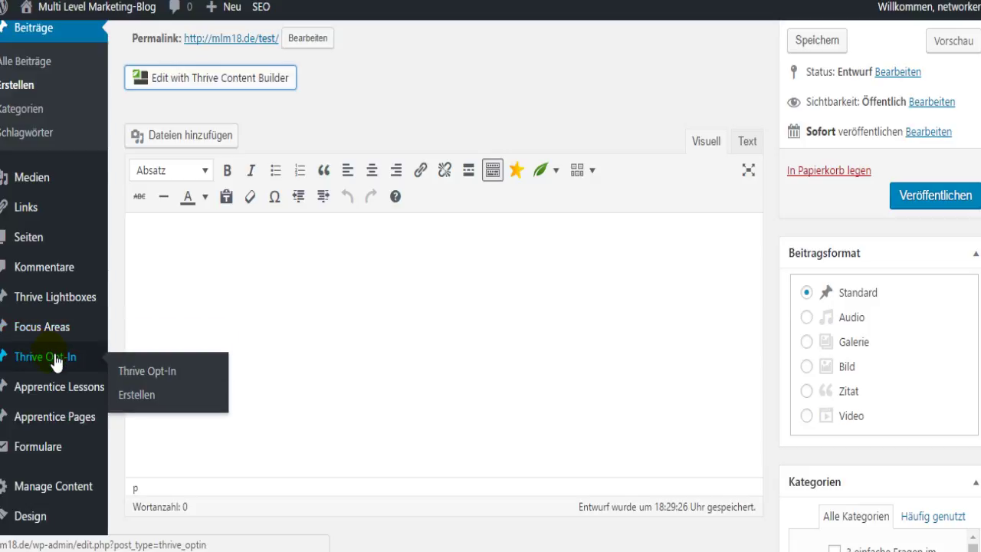
{"action": "scroll", "coordinate": [54, 360], "scroll_direction": "down", "scroll_amount": 2}
{"action": "mouse_move", "coordinate": [43, 435]}
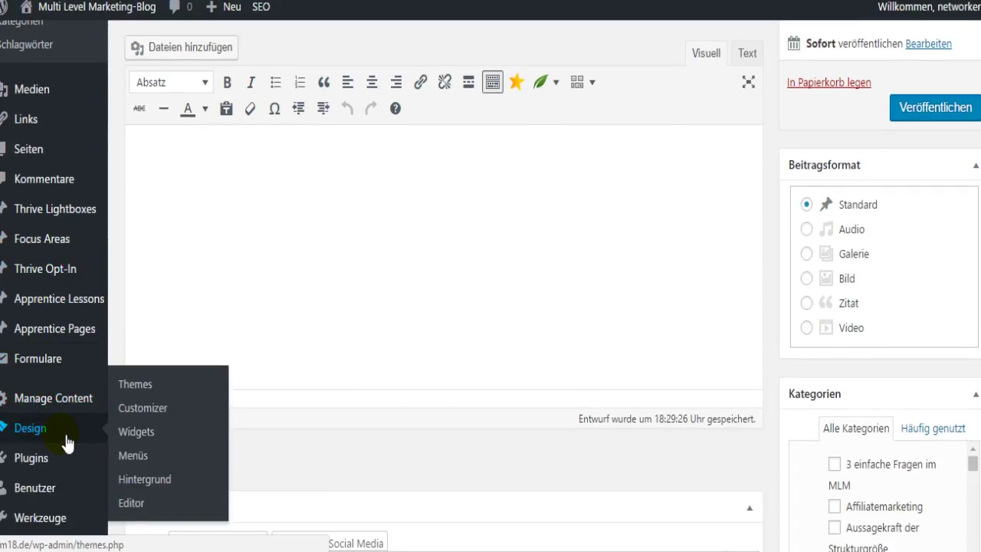
{"action": "scroll", "coordinate": [68, 443], "scroll_direction": "down", "scroll_amount": 3}
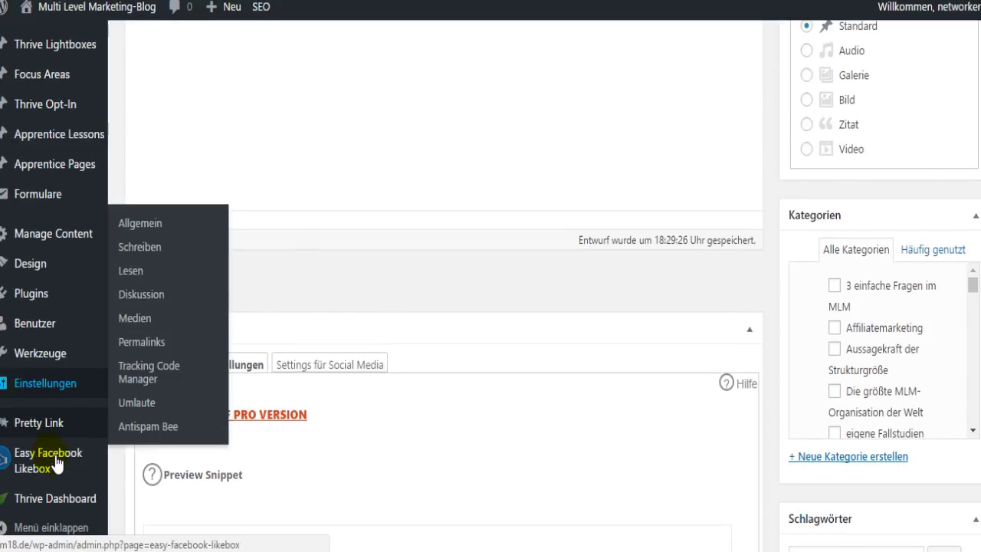
{"action": "scroll", "coordinate": [56, 460], "scroll_direction": "down", "scroll_amount": 3}
{"action": "mouse_move", "coordinate": [47, 502]}
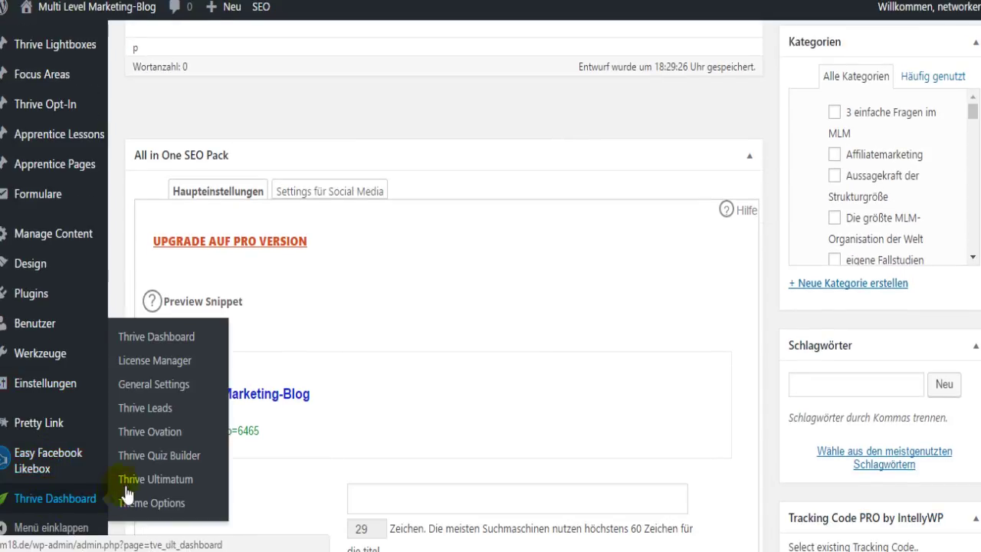
{"action": "left_click", "coordinate": [162, 380]}
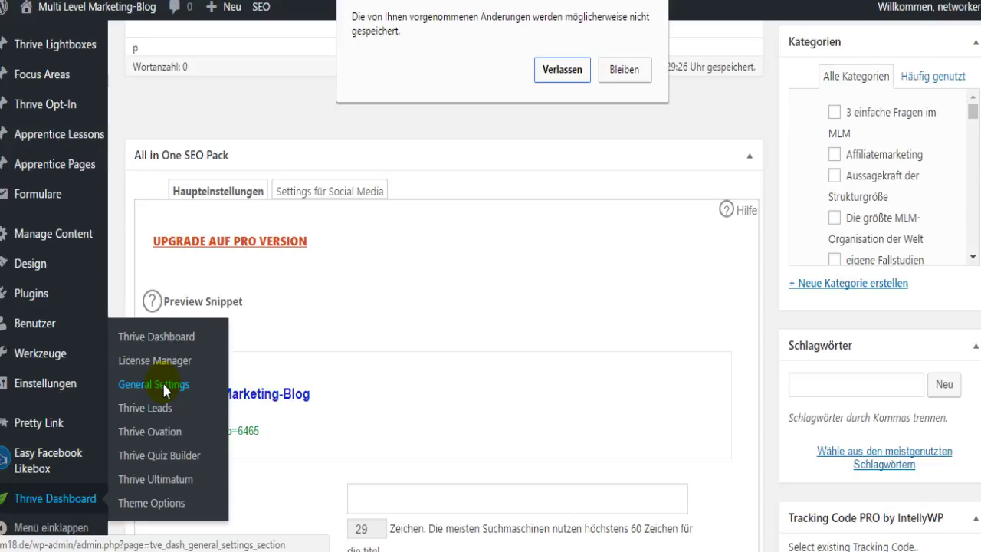
{"action": "left_click", "coordinate": [559, 70]}
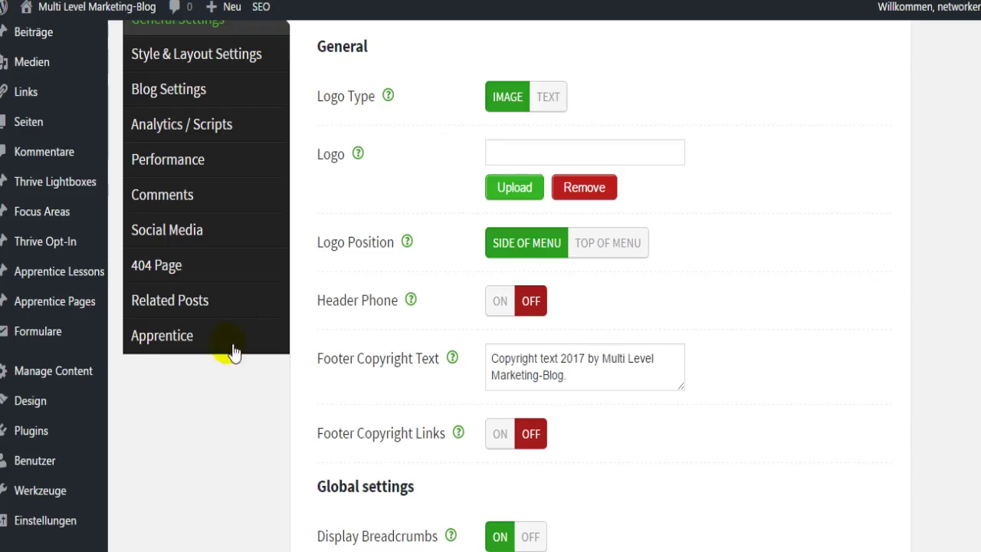
Examine the theme's general settings for logo, header phone, footer copyright, breadcrumbs and relative time
{"action": "scroll", "coordinate": [157, 390], "scroll_direction": "down", "scroll_amount": 4}
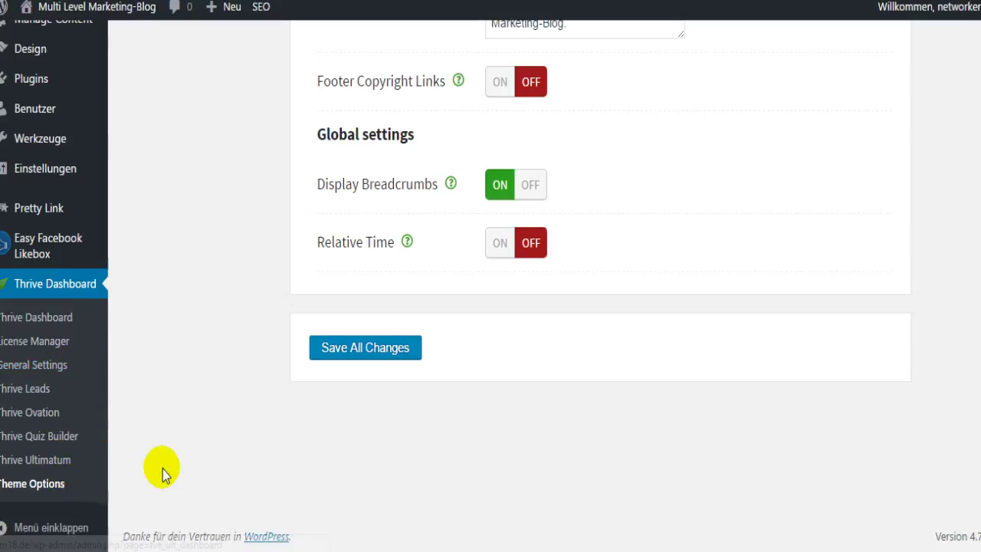
{"action": "scroll", "coordinate": [165, 467], "scroll_direction": "up", "scroll_amount": 5}
{"action": "scroll", "coordinate": [177, 464], "scroll_direction": "up", "scroll_amount": 1}
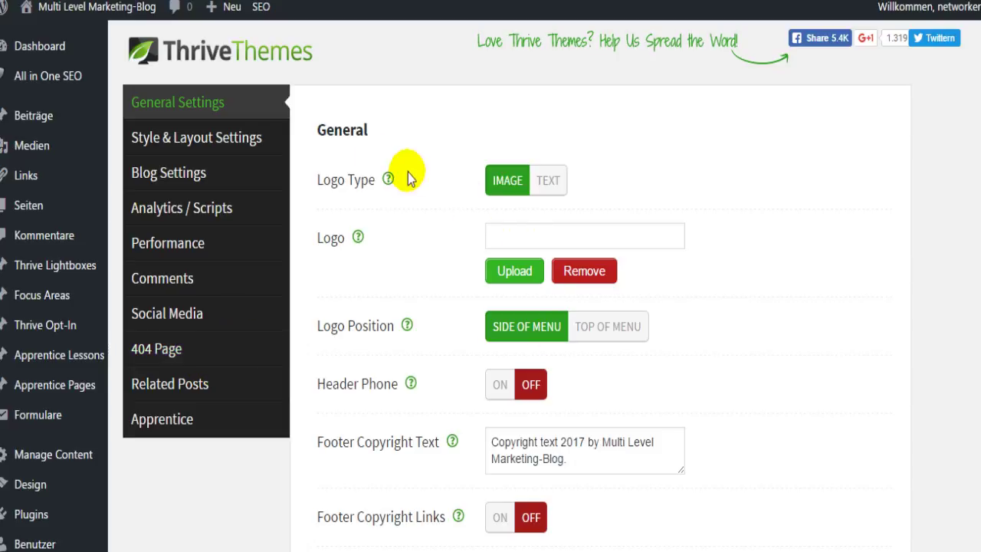
{"action": "mouse_move", "coordinate": [390, 191]}
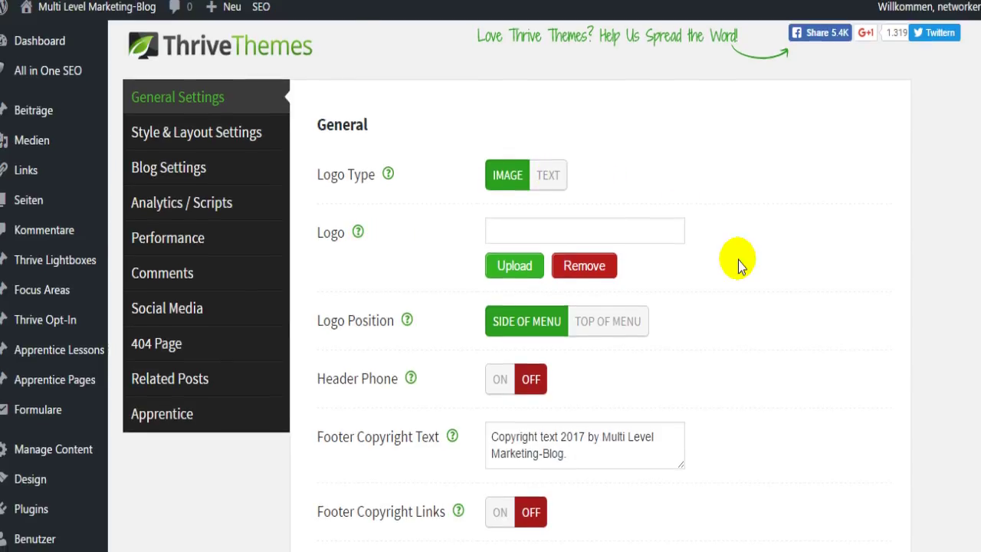
{"action": "scroll", "coordinate": [738, 259], "scroll_direction": "down", "scroll_amount": 2}
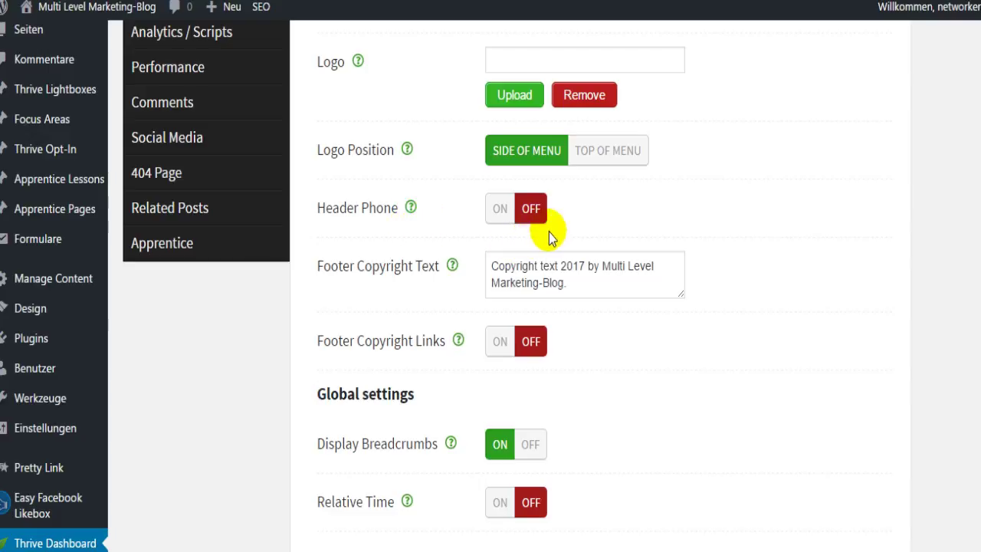
{"action": "scroll", "coordinate": [731, 291], "scroll_direction": "down", "scroll_amount": 1}
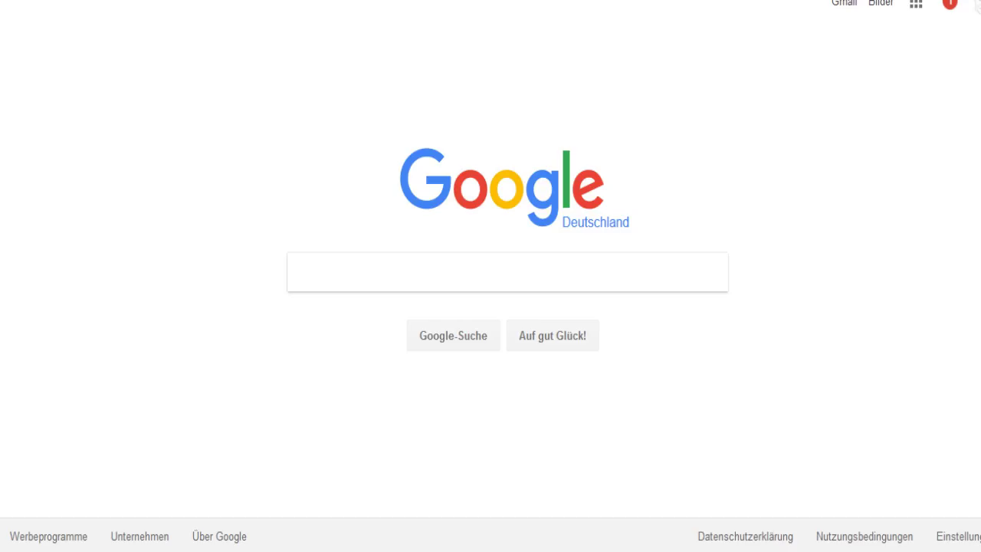
View the breadcrumbs on the live post about lead costs in PPC-Marketing and return to the Theme Options
{"action": "left_click", "coordinate": [287, 536]}
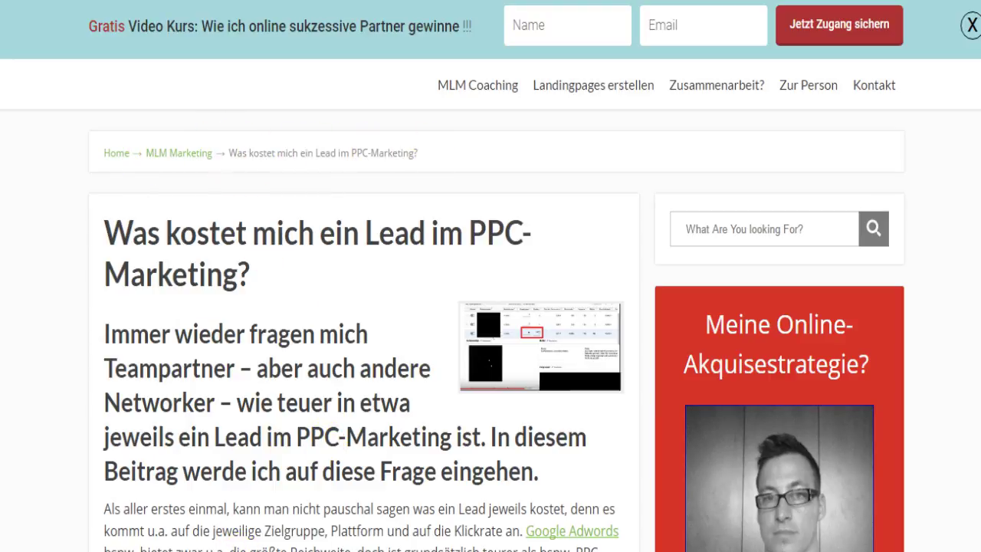
{"action": "left_click", "coordinate": [212, 529]}
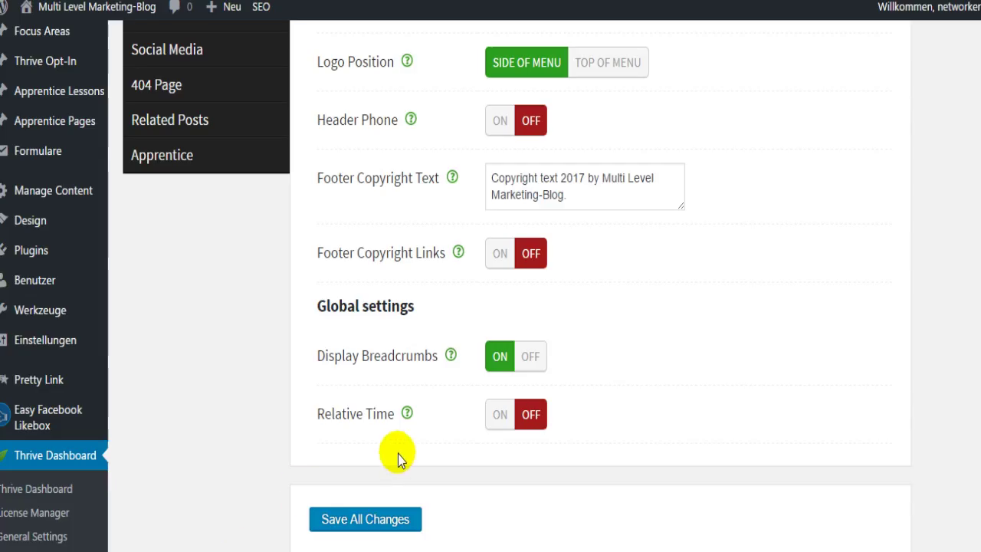
{"action": "scroll", "coordinate": [386, 390], "scroll_direction": "up", "scroll_amount": 4}
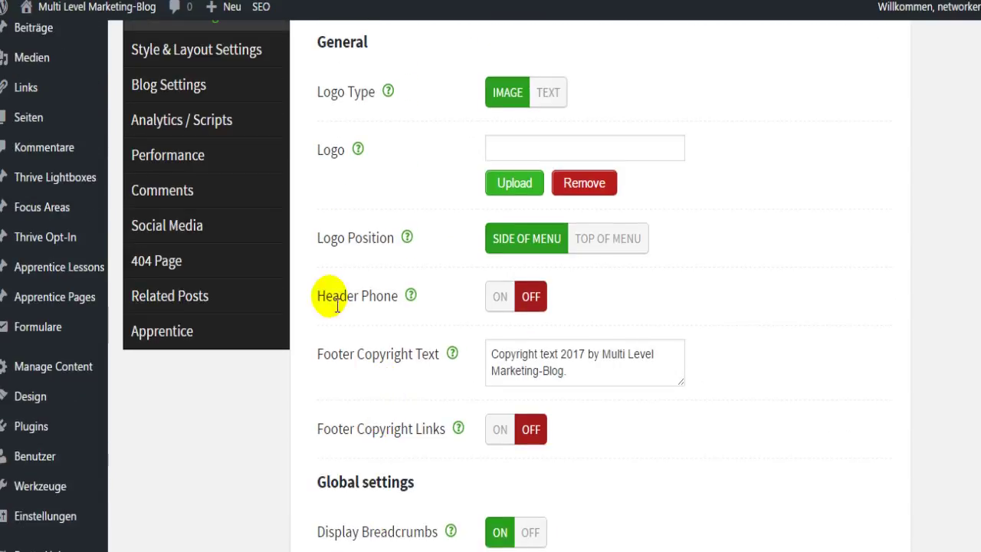
View the Style & Layout Settings and examine the Blog Settings for featured image, meta info, bottom posts and blog list display
{"action": "left_click", "coordinate": [186, 51]}
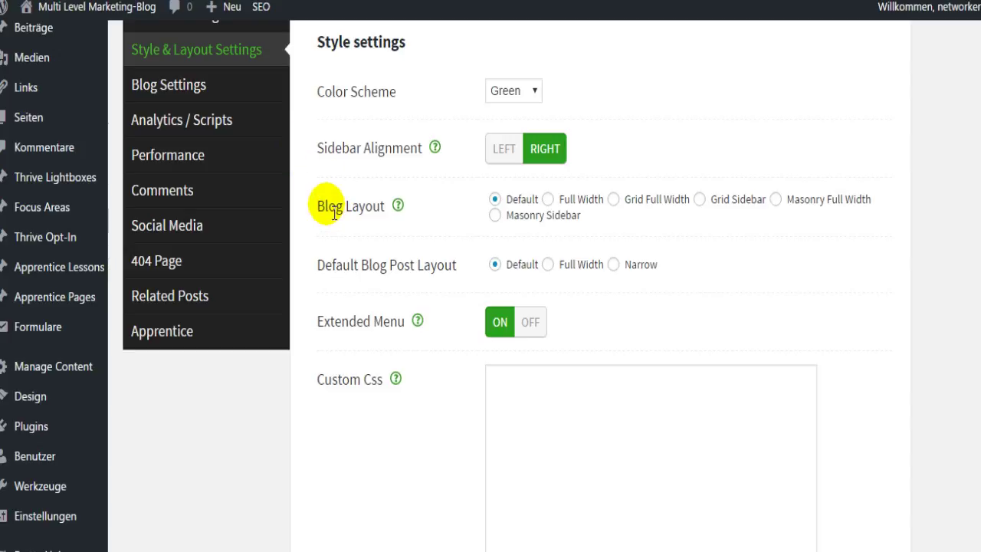
{"action": "left_click", "coordinate": [198, 95]}
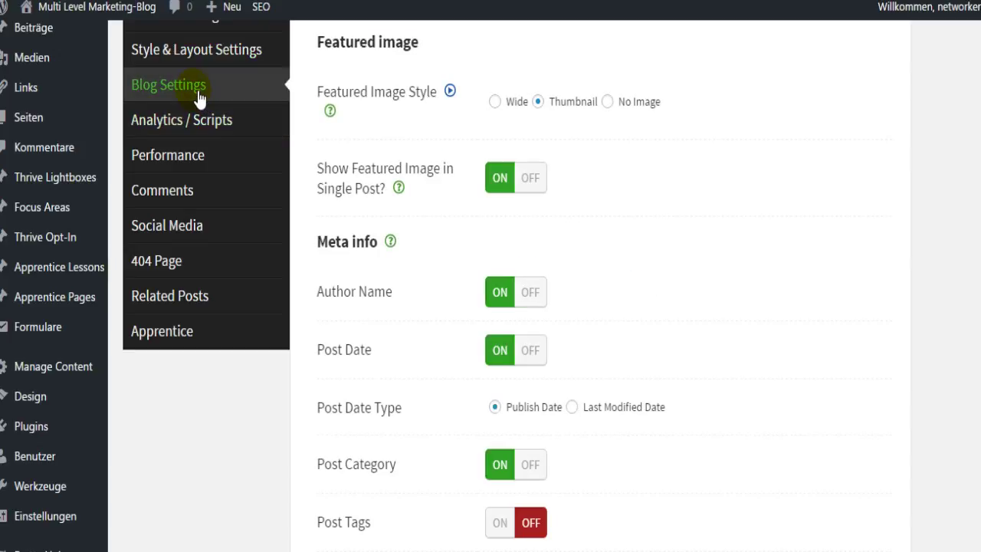
{"action": "scroll", "coordinate": [632, 268], "scroll_direction": "down", "scroll_amount": 1}
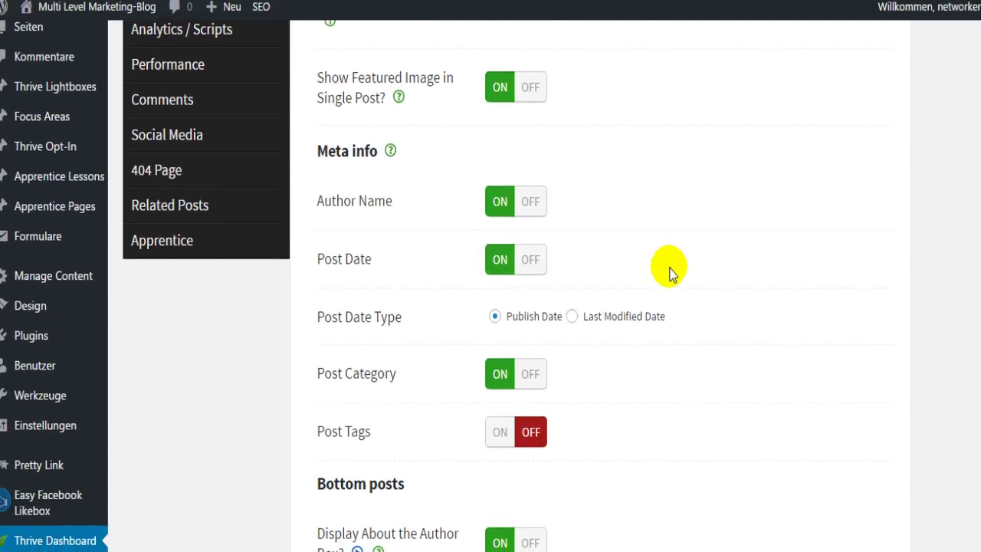
{"action": "scroll", "coordinate": [669, 273], "scroll_direction": "down", "scroll_amount": 2}
{"action": "scroll", "coordinate": [669, 273], "scroll_direction": "down", "scroll_amount": 2}
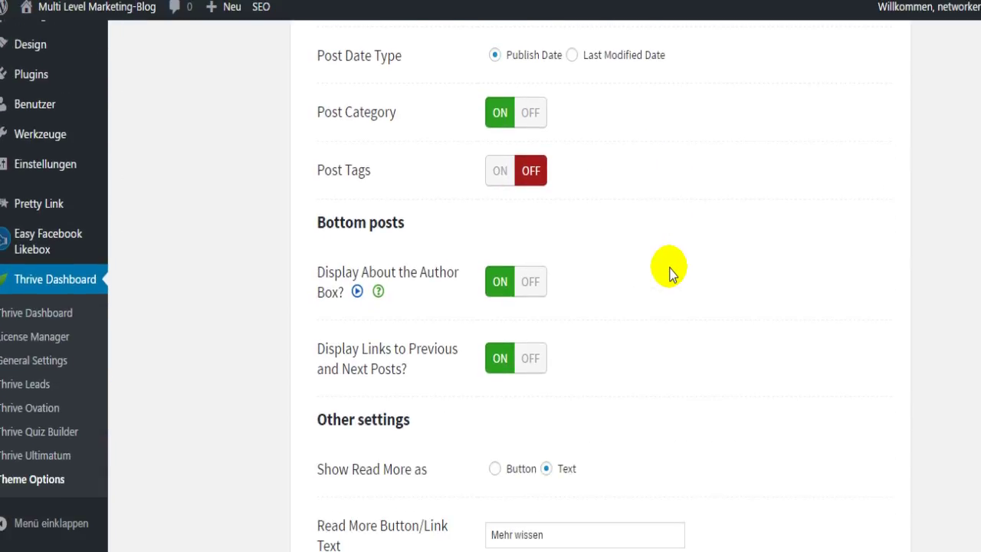
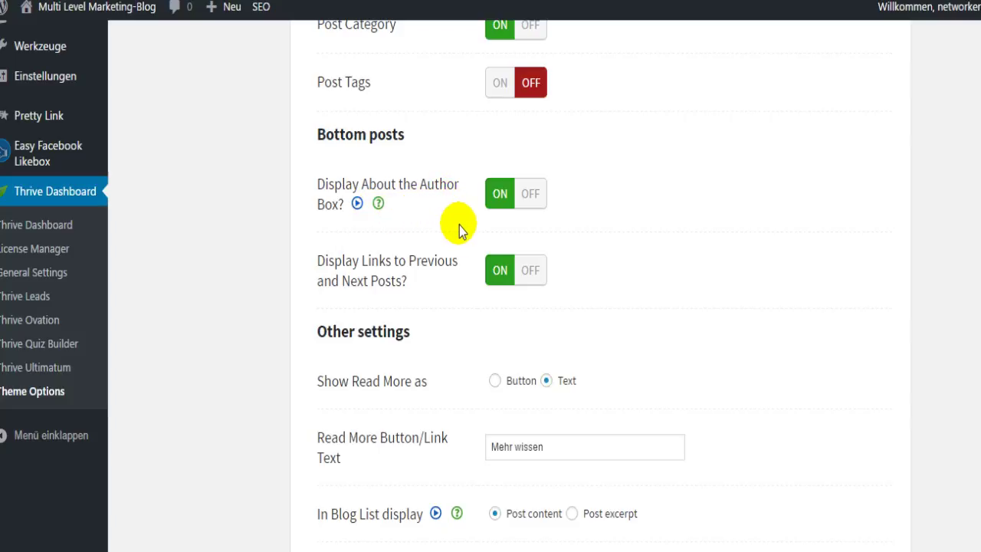
{"action": "scroll", "coordinate": [459, 226], "scroll_direction": "down", "scroll_amount": 3}
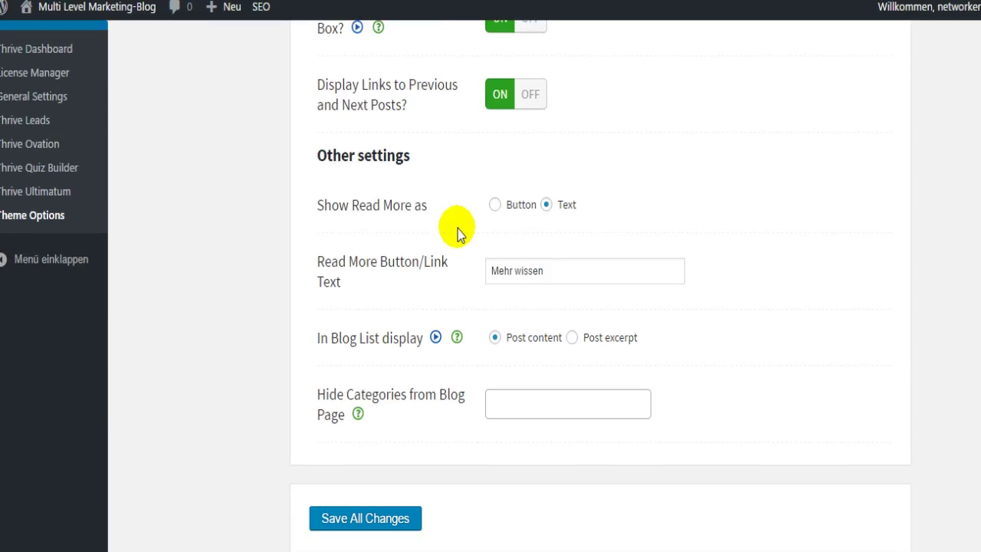
{"action": "scroll", "coordinate": [448, 233], "scroll_direction": "up", "scroll_amount": 9}
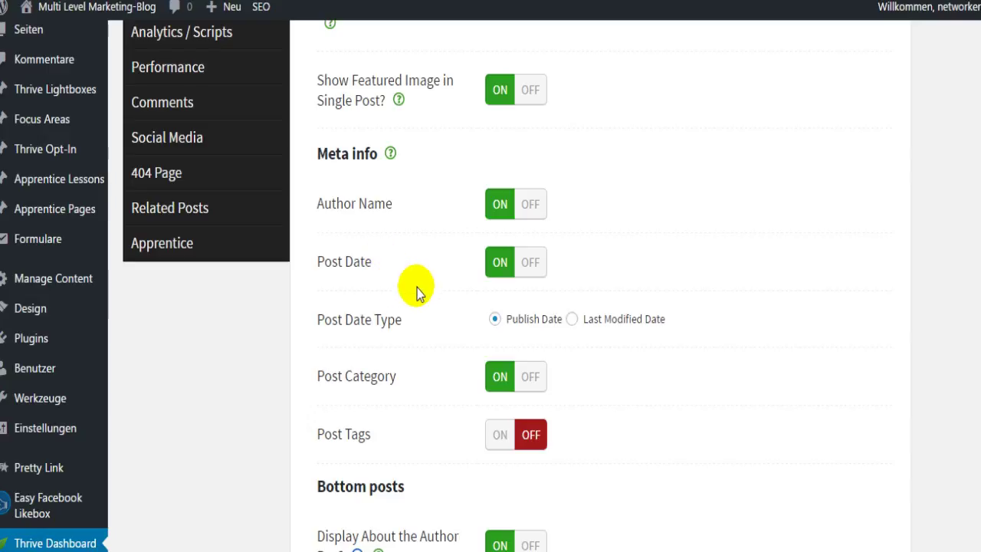
{"action": "scroll", "coordinate": [407, 275], "scroll_direction": "up", "scroll_amount": 2}
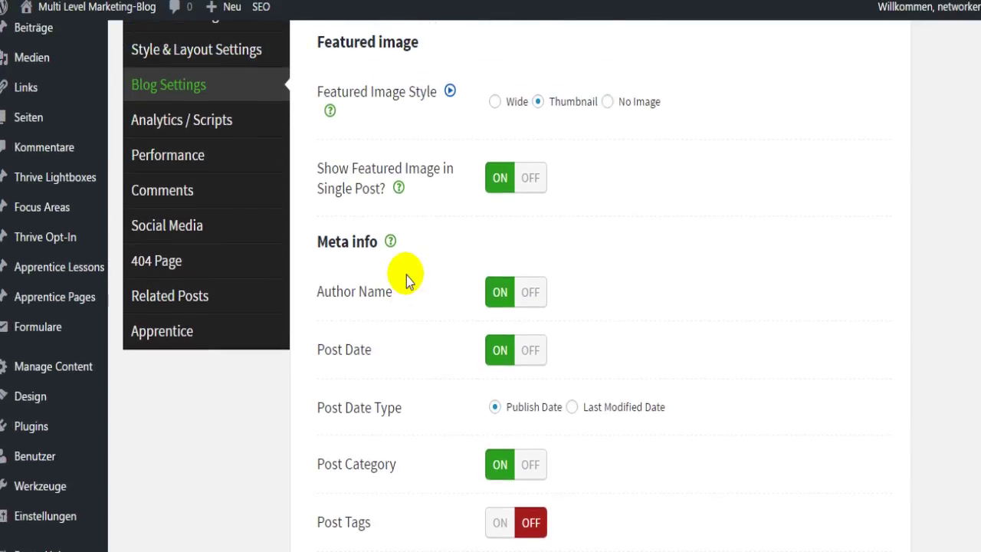
{"action": "scroll", "coordinate": [408, 277], "scroll_direction": "down", "scroll_amount": 2}
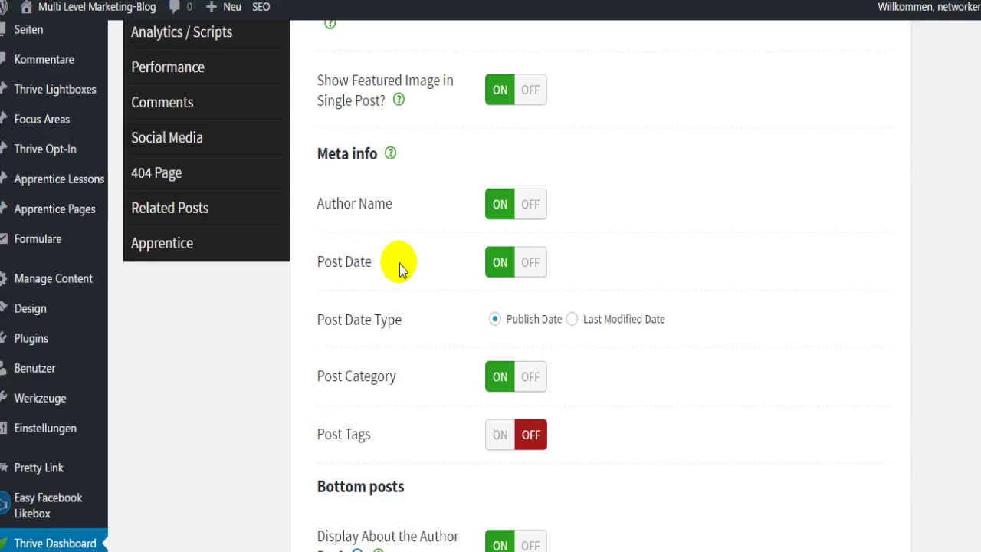
{"action": "scroll", "coordinate": [399, 264], "scroll_direction": "up", "scroll_amount": 2}
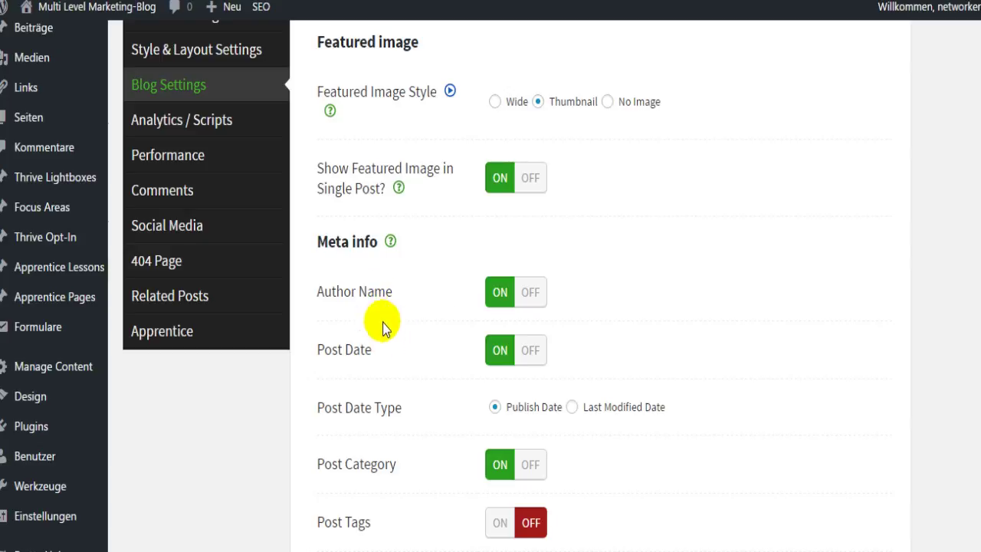
View the theme's Analytics / Scripts settings and its Performance settings
{"action": "left_click", "coordinate": [190, 125]}
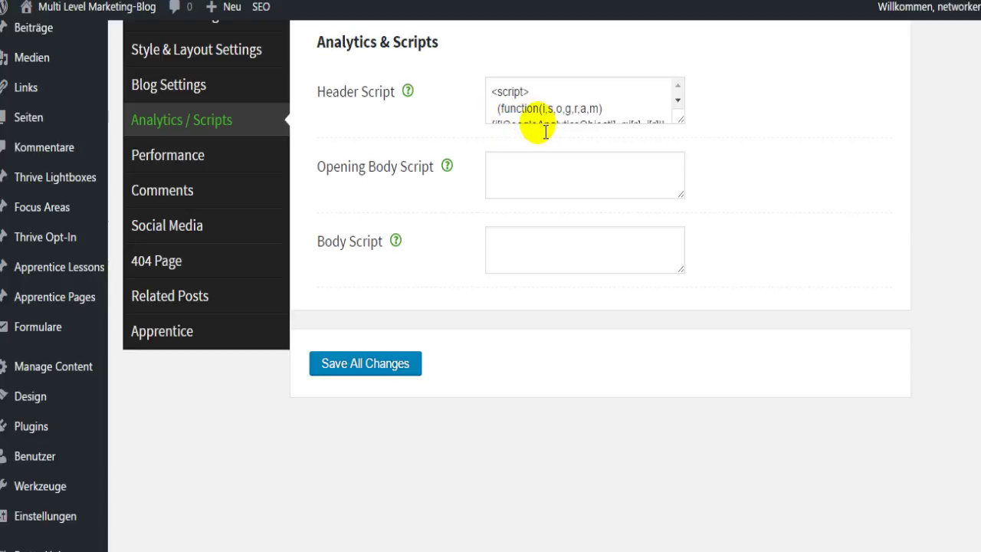
{"action": "left_click", "coordinate": [272, 157]}
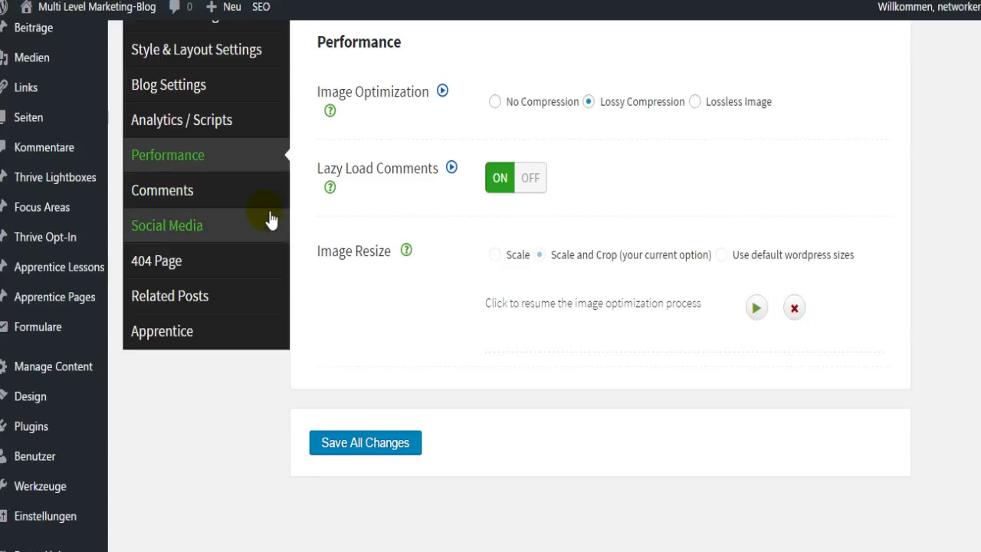
Examine the theme's Comments settings, including the Facebook Comments options
{"action": "left_click", "coordinate": [189, 200]}
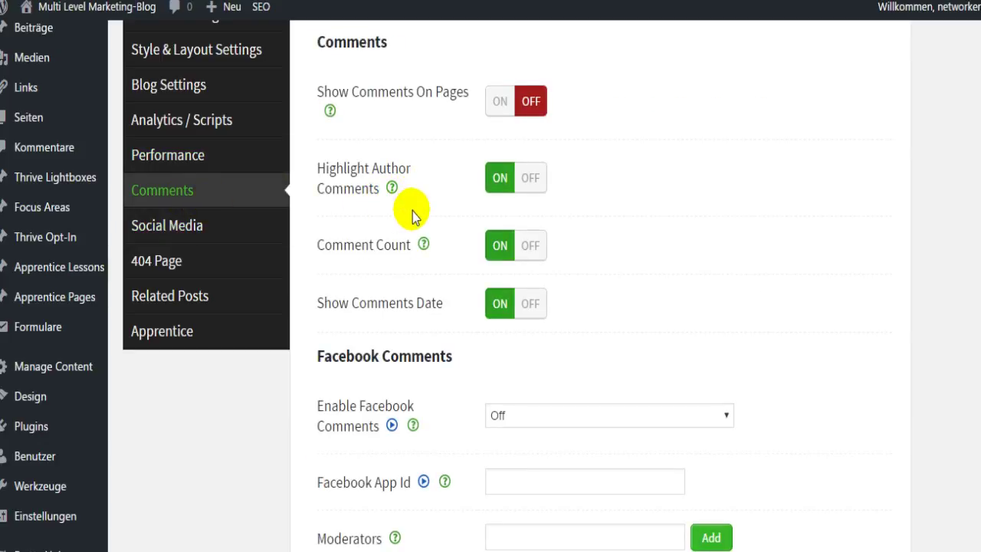
{"action": "scroll", "coordinate": [413, 217], "scroll_direction": "down", "scroll_amount": 1}
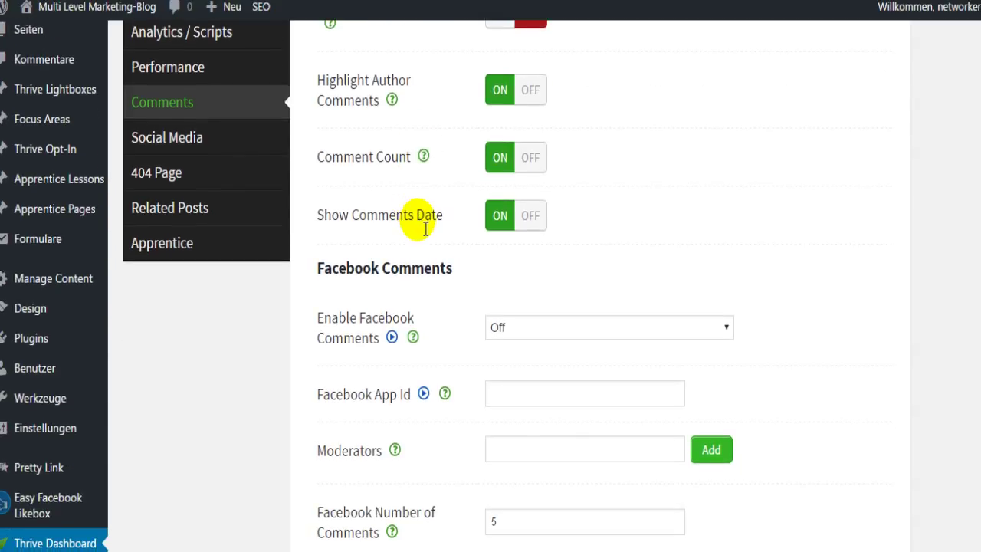
{"action": "scroll", "coordinate": [422, 218], "scroll_direction": "down", "scroll_amount": 2}
{"action": "scroll", "coordinate": [423, 228], "scroll_direction": "up", "scroll_amount": 2}
{"action": "scroll", "coordinate": [420, 380], "scroll_direction": "down", "scroll_amount": 1}
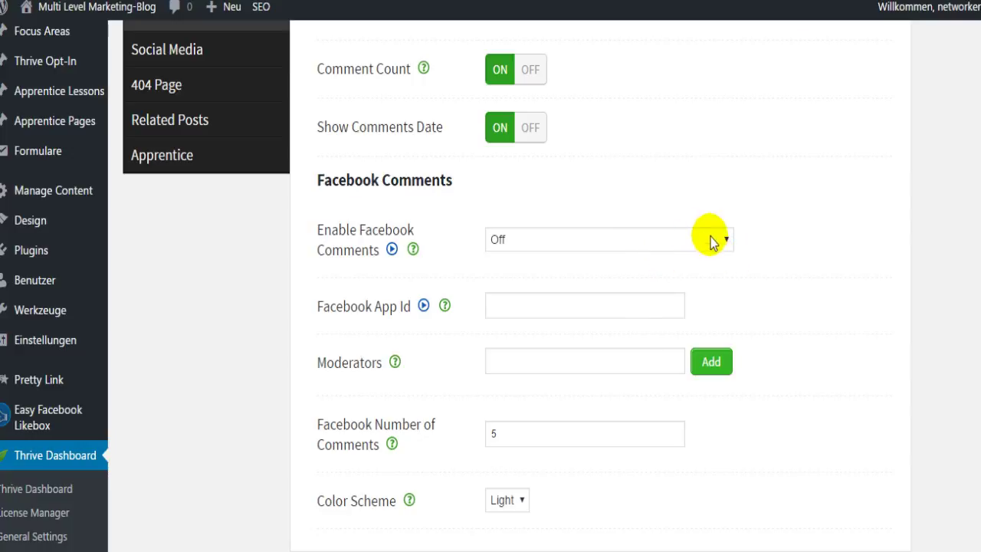
{"action": "scroll", "coordinate": [666, 253], "scroll_direction": "up", "scroll_amount": 2}
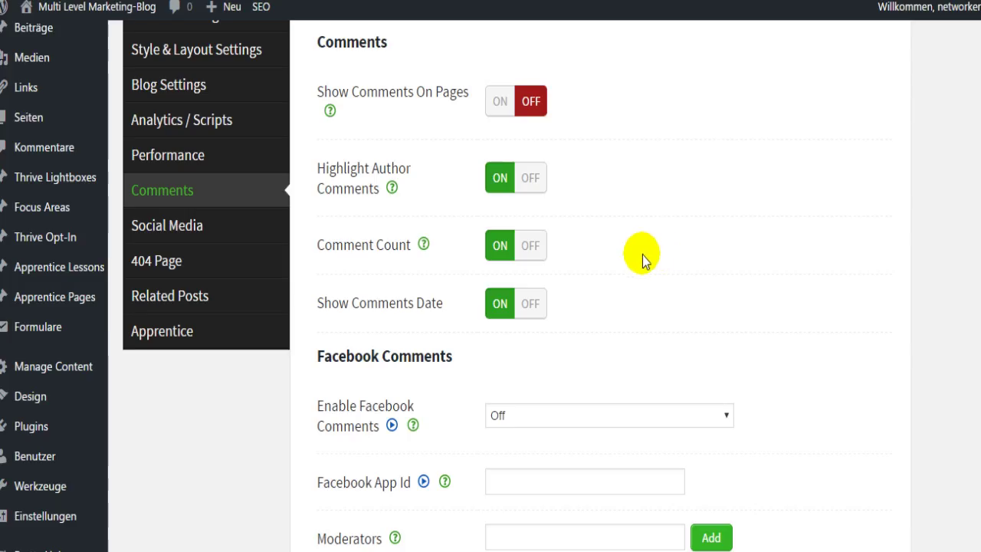
Examine the theme's Social Media settings for share buttons, display location, attention grabber and social sharing data
{"action": "left_click", "coordinate": [263, 229]}
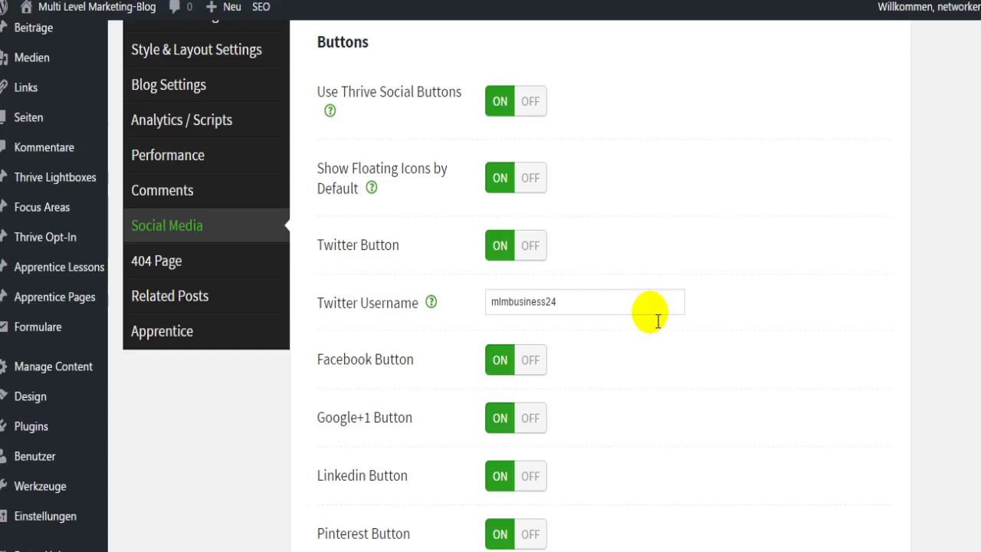
{"action": "scroll", "coordinate": [655, 320], "scroll_direction": "down", "scroll_amount": 2}
{"action": "scroll", "coordinate": [648, 316], "scroll_direction": "down", "scroll_amount": 2}
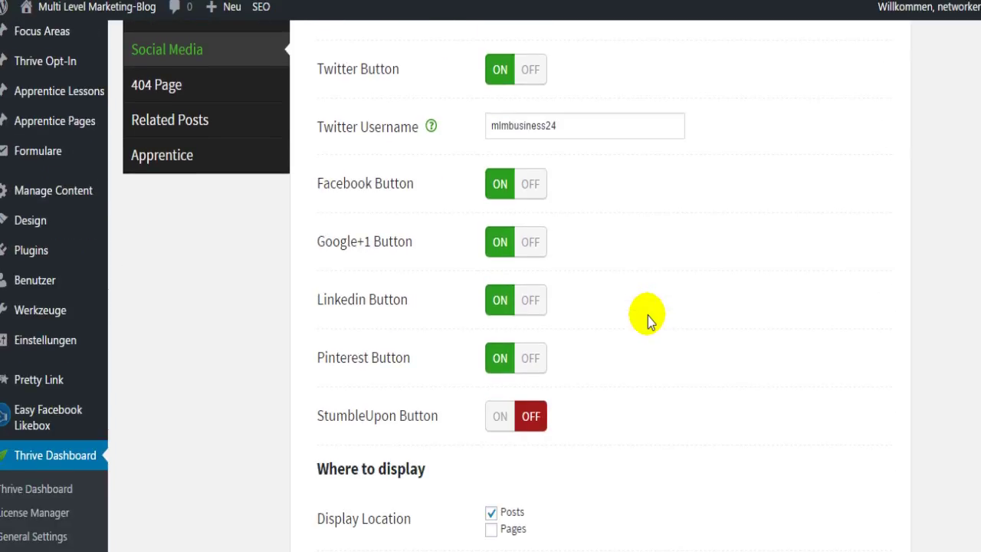
{"action": "scroll", "coordinate": [648, 315], "scroll_direction": "down", "scroll_amount": 2}
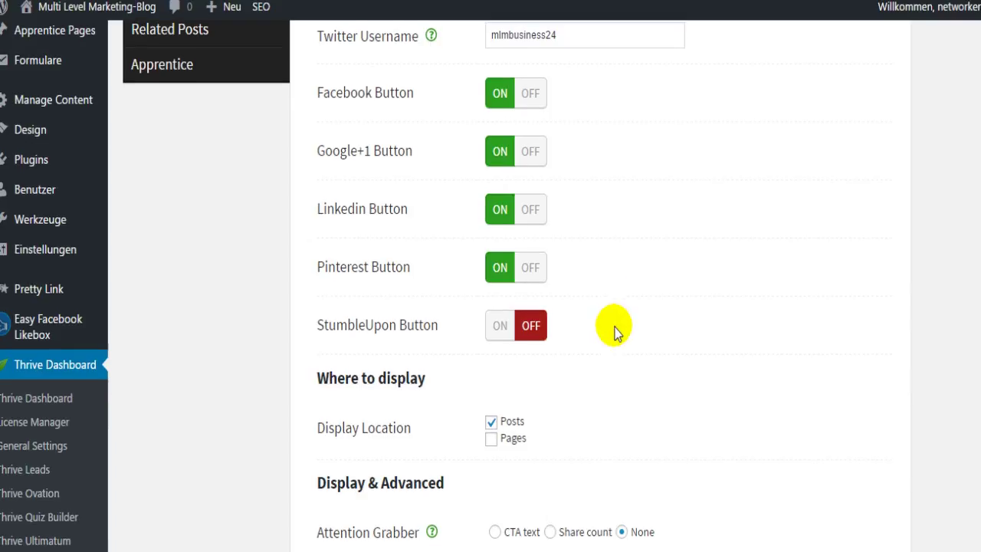
{"action": "scroll", "coordinate": [614, 327], "scroll_direction": "down", "scroll_amount": 4}
{"action": "scroll", "coordinate": [615, 329], "scroll_direction": "down", "scroll_amount": 5}
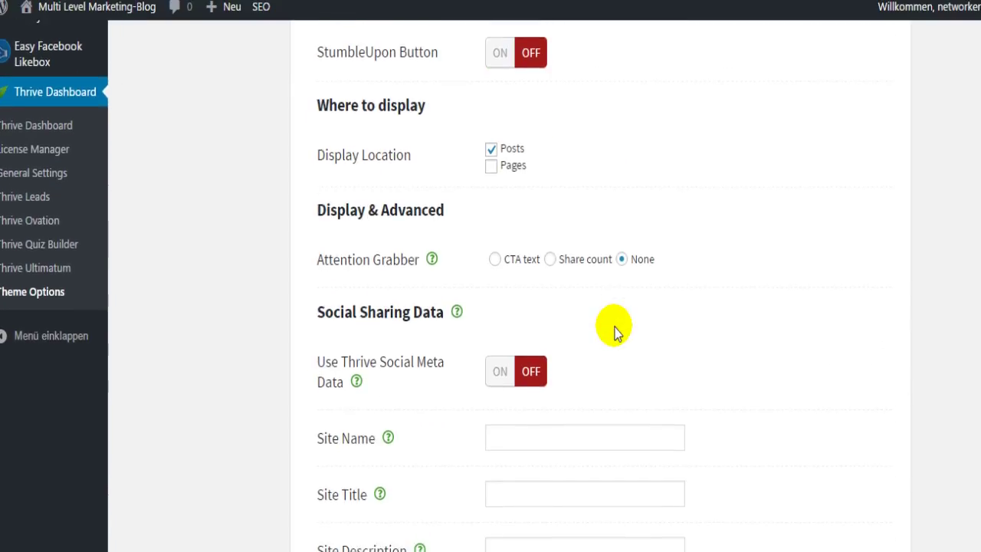
{"action": "scroll", "coordinate": [616, 333], "scroll_direction": "down", "scroll_amount": 3}
{"action": "scroll", "coordinate": [619, 335], "scroll_direction": "up", "scroll_amount": 15}
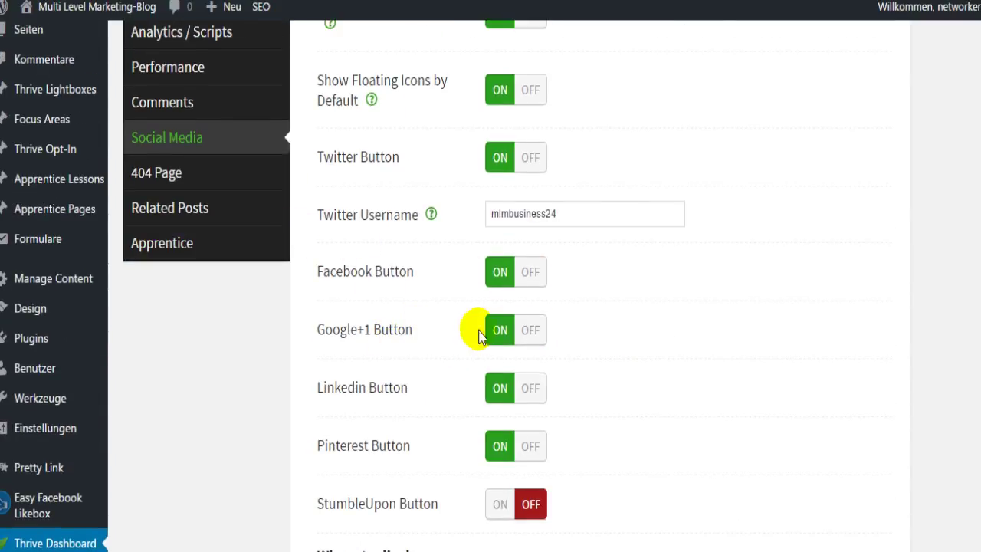
View the theme's 404 Page settings and the blog's live 404 error page in a separate tab
{"action": "left_click", "coordinate": [175, 180]}
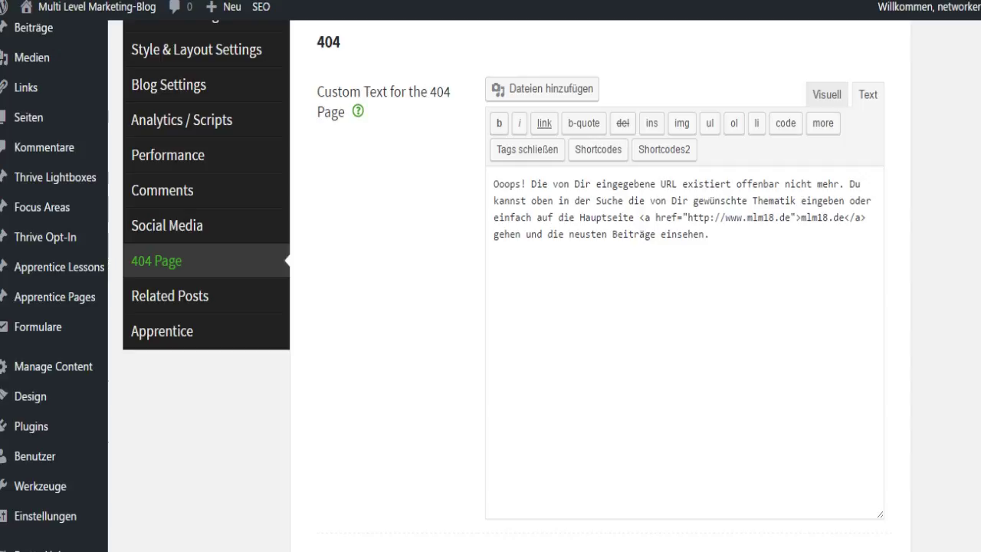
{"action": "right_click", "coordinate": [195, 1]}
{"action": "left_click", "coordinate": [234, 21]}
{"action": "key", "text": "ctrl+t"}
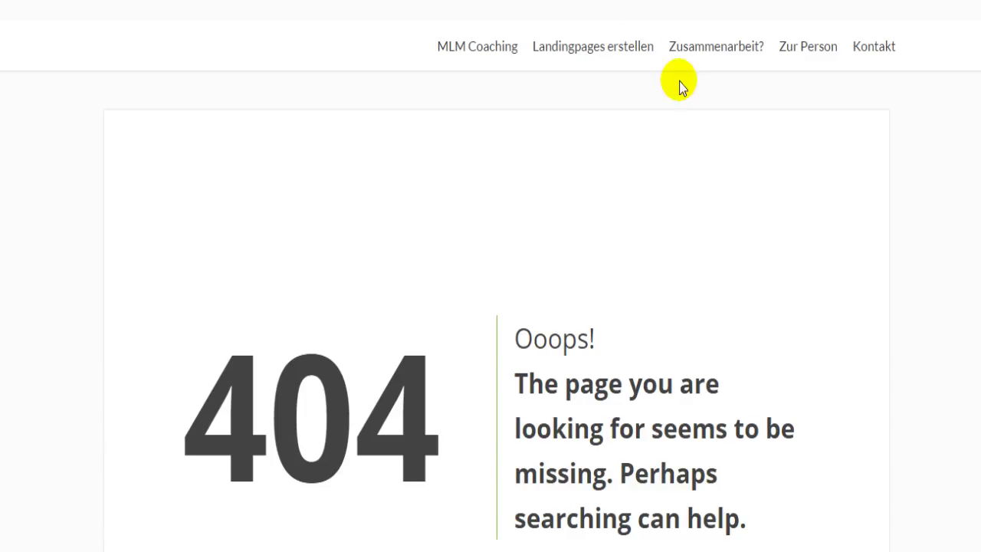
{"action": "scroll", "coordinate": [716, 268], "scroll_direction": "down", "scroll_amount": 3}
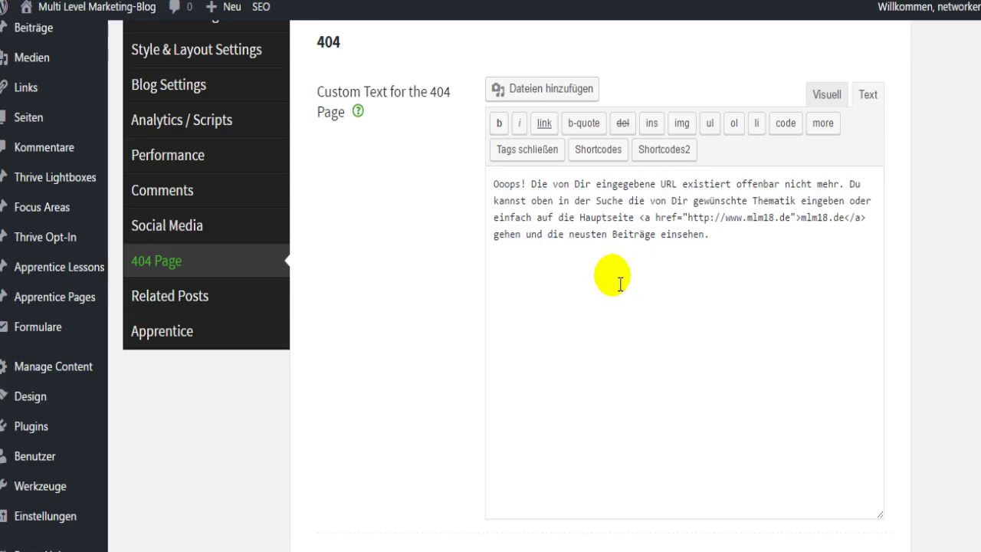
Return to the Theme Options and examine the custom 404 text and the Display Sitemap option
{"action": "scroll", "coordinate": [649, 302], "scroll_direction": "down", "scroll_amount": 3}
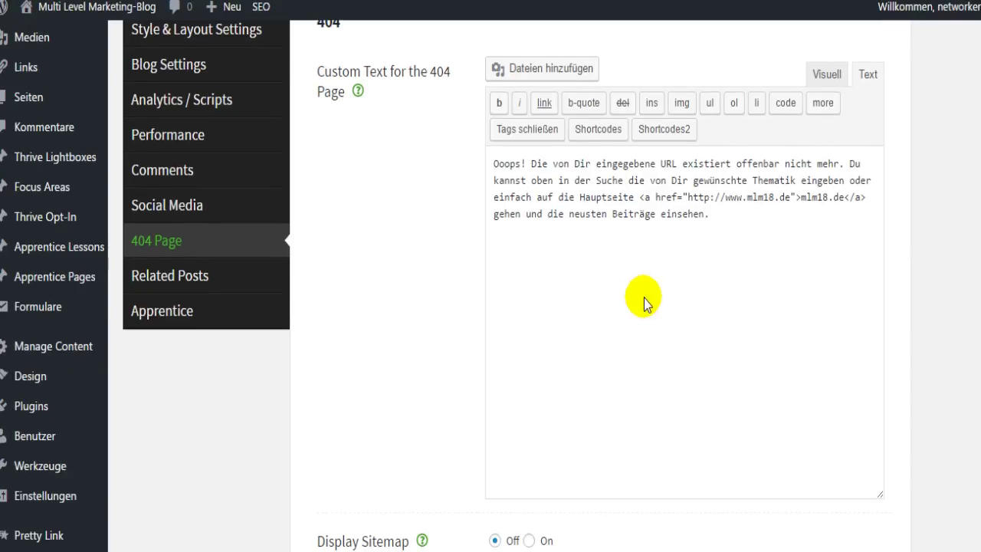
{"action": "scroll", "coordinate": [670, 302], "scroll_direction": "down", "scroll_amount": 2}
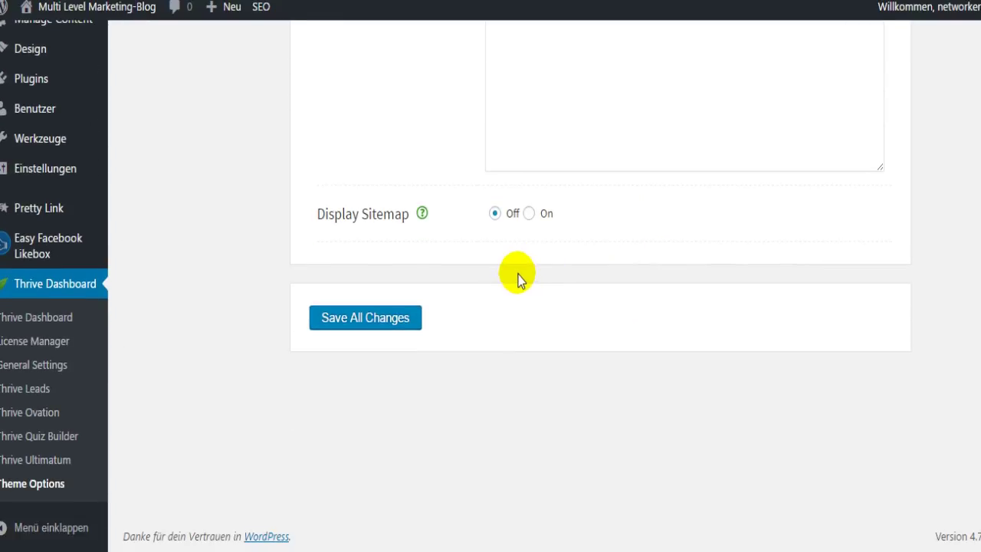
{"action": "scroll", "coordinate": [442, 246], "scroll_direction": "up", "scroll_amount": 3}
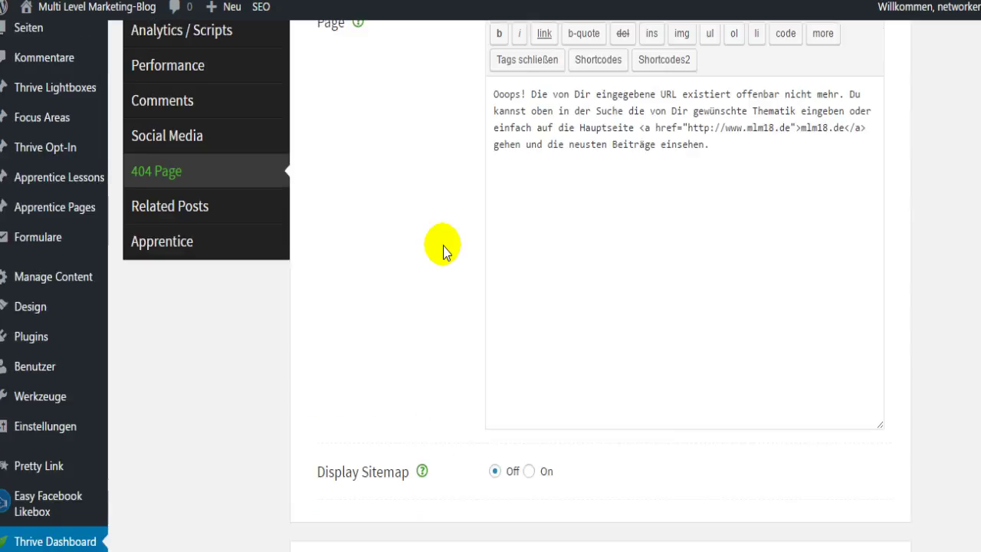
{"action": "scroll", "coordinate": [442, 245], "scroll_direction": "up", "scroll_amount": 2}
Open the Related Posts settings and view the related posts box on the live post about lead costs in PPC-Marketing
{"action": "left_click", "coordinate": [203, 302]}
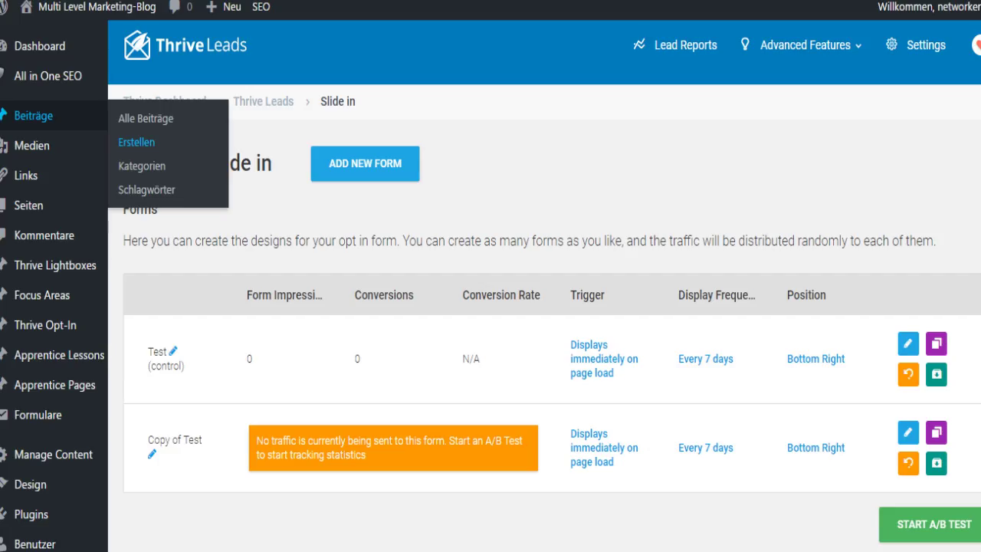
{"action": "mouse_move", "coordinate": [121, 16]}
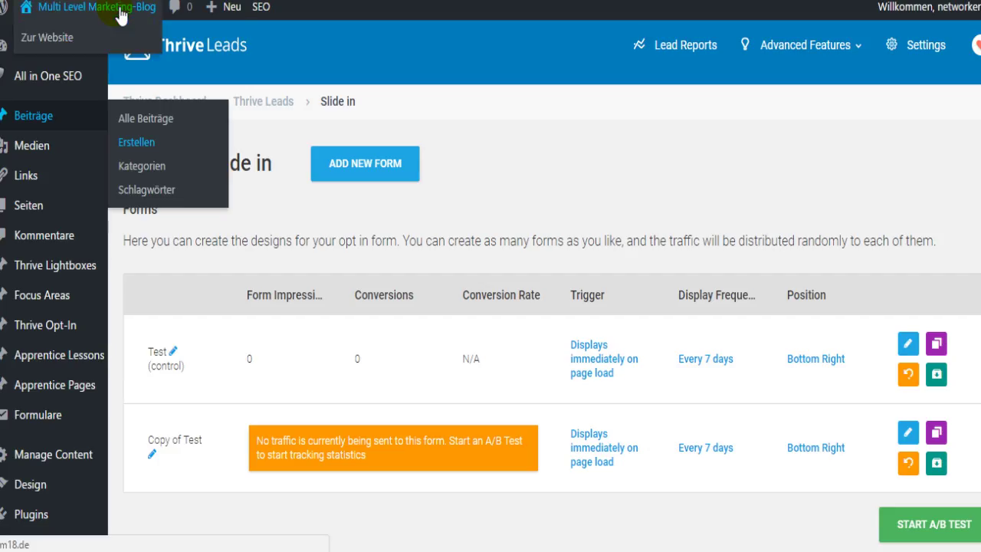
{"action": "right_click", "coordinate": [57, 38]}
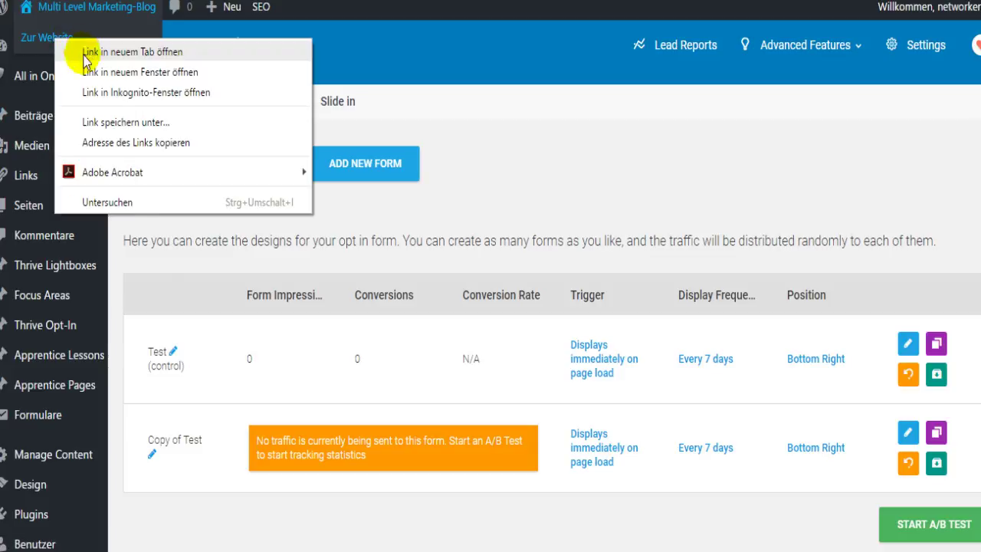
{"action": "mouse_move", "coordinate": [245, 551]}
{"action": "left_click", "coordinate": [304, 521]}
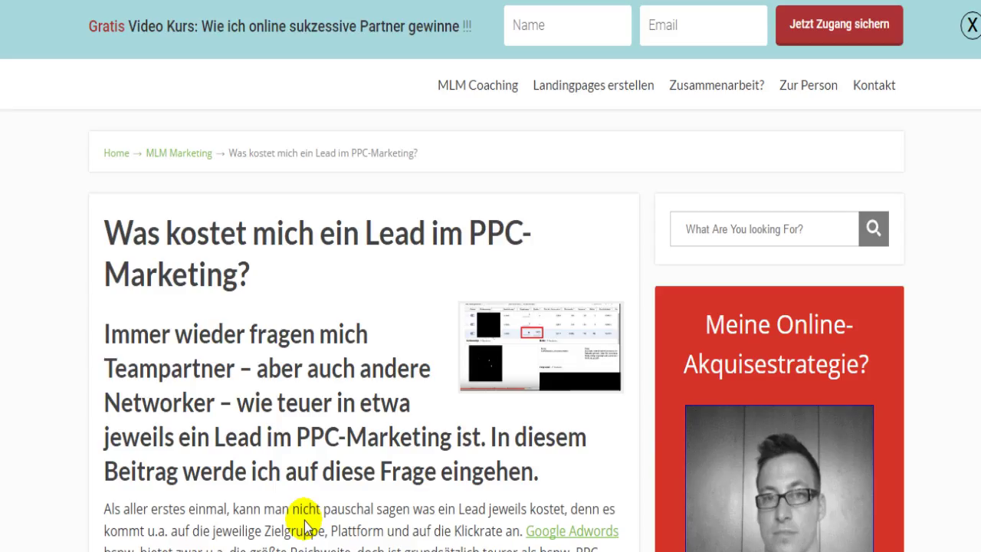
{"action": "scroll", "coordinate": [520, 439], "scroll_direction": "down", "scroll_amount": 5}
{"action": "scroll", "coordinate": [532, 458], "scroll_direction": "down", "scroll_amount": 20}
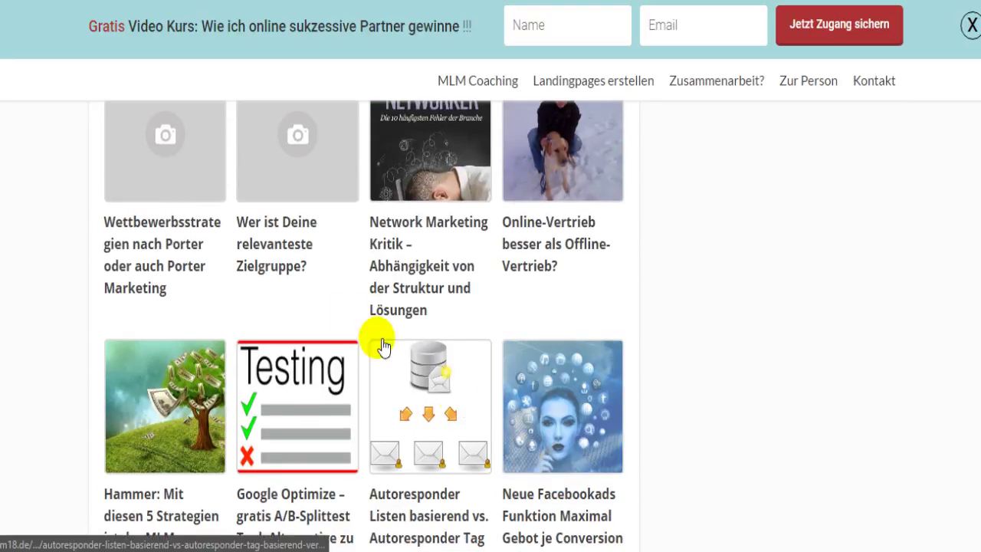
{"action": "scroll", "coordinate": [460, 283], "scroll_direction": "up", "scroll_amount": 2}
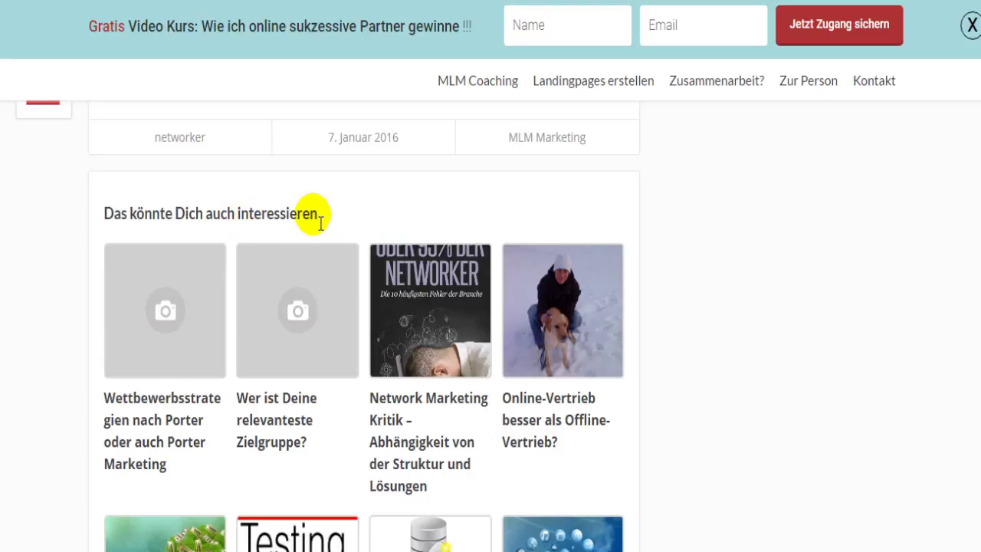
{"action": "left_click_drag", "start_coordinate": [320, 217], "coordinate": [100, 214]}
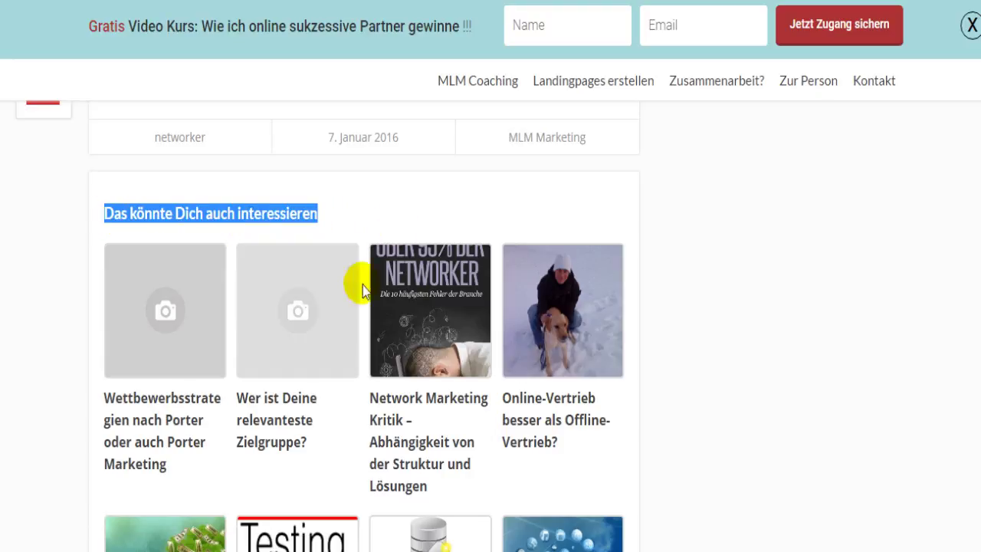
{"action": "scroll", "coordinate": [367, 314], "scroll_direction": "down", "scroll_amount": 3}
{"action": "scroll", "coordinate": [387, 357], "scroll_direction": "down", "scroll_amount": 3}
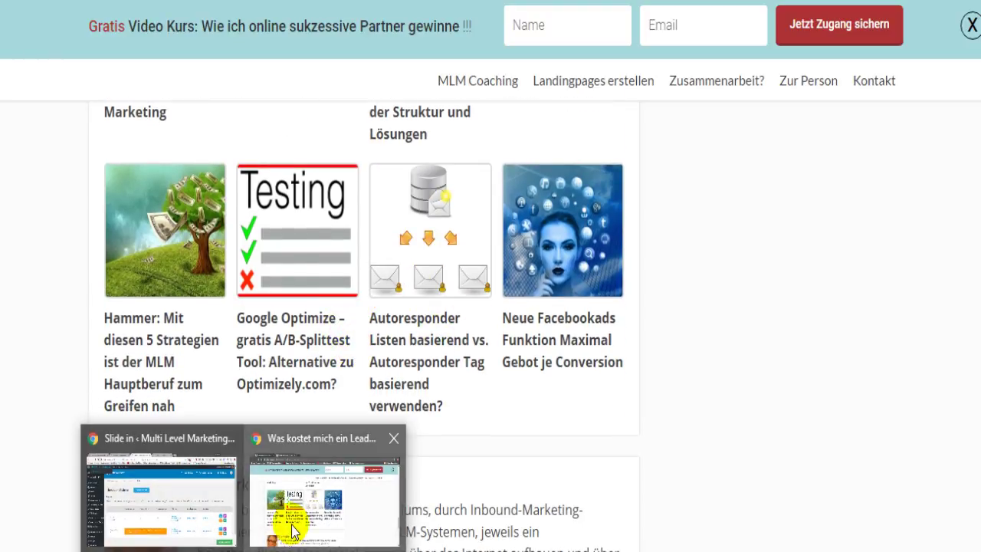
Return to the Theme Options and view the Related Posts settings, highlighting the Related Posts Title text
{"action": "left_click", "coordinate": [204, 527]}
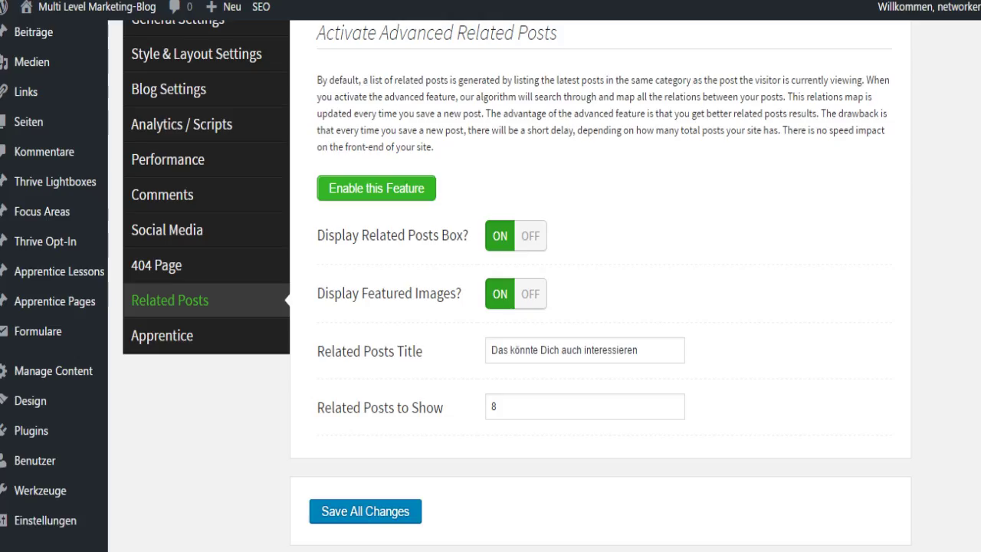
{"action": "left_click", "coordinate": [189, 345]}
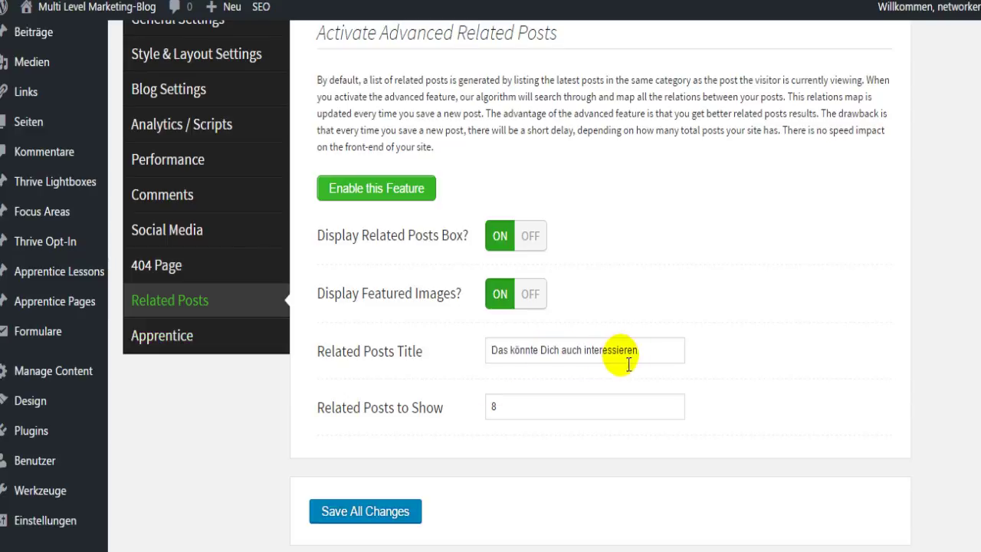
{"action": "left_click_drag", "start_coordinate": [619, 351], "coordinate": [490, 357]}
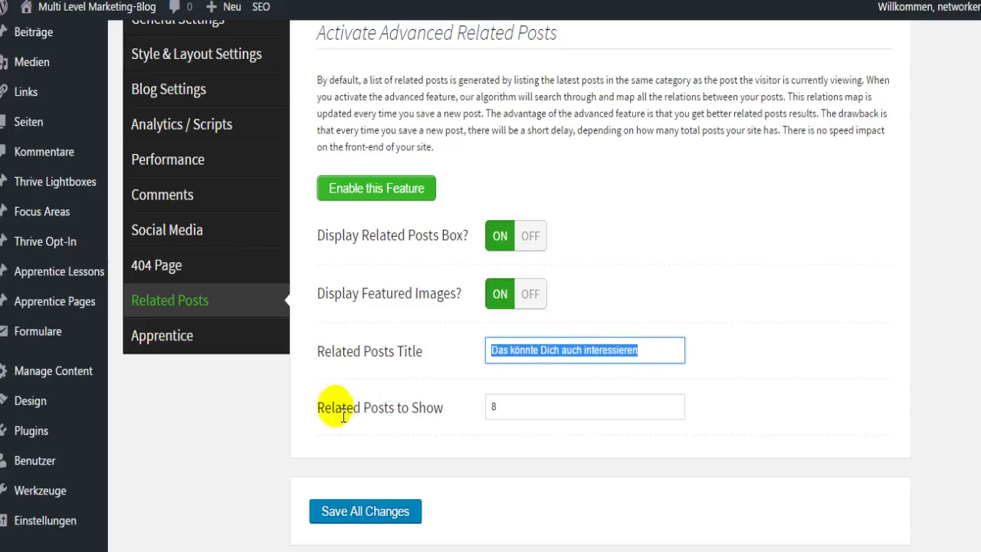
Examine the theme's Apprentice settings, including the layout settings and the Apprentice features
{"action": "left_click", "coordinate": [176, 345]}
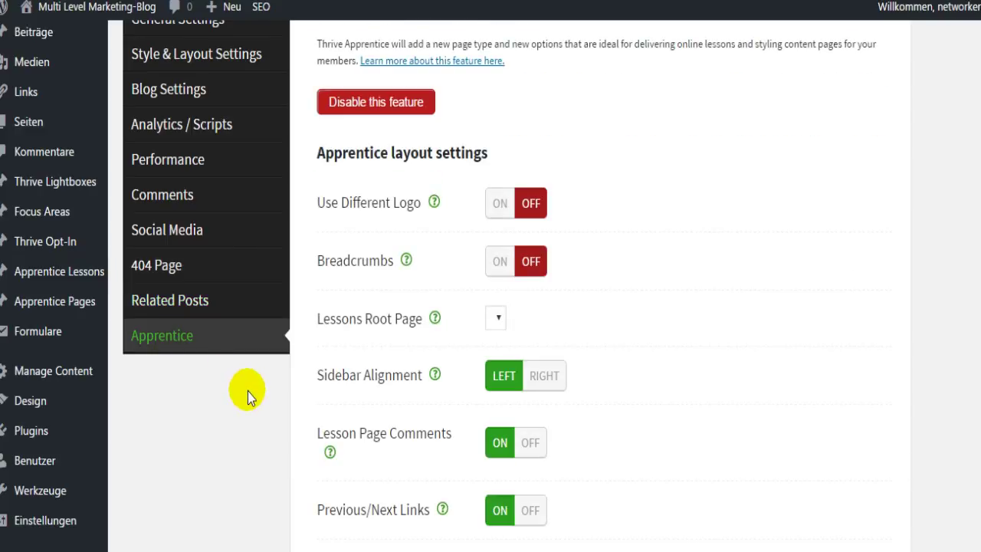
{"action": "scroll", "coordinate": [247, 394], "scroll_direction": "down", "scroll_amount": 3}
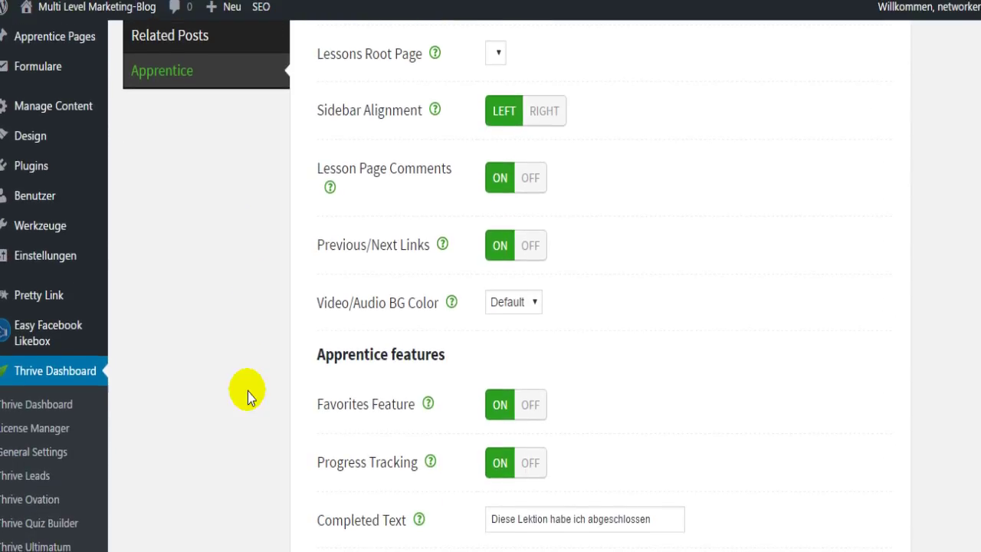
{"action": "scroll", "coordinate": [246, 395], "scroll_direction": "down", "scroll_amount": 2}
{"action": "scroll", "coordinate": [247, 395], "scroll_direction": "up", "scroll_amount": 6}
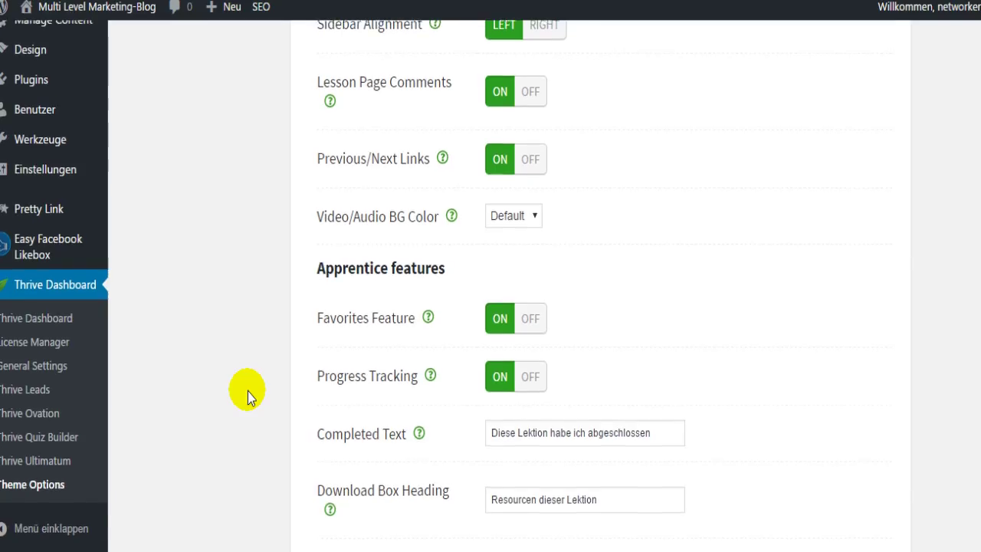